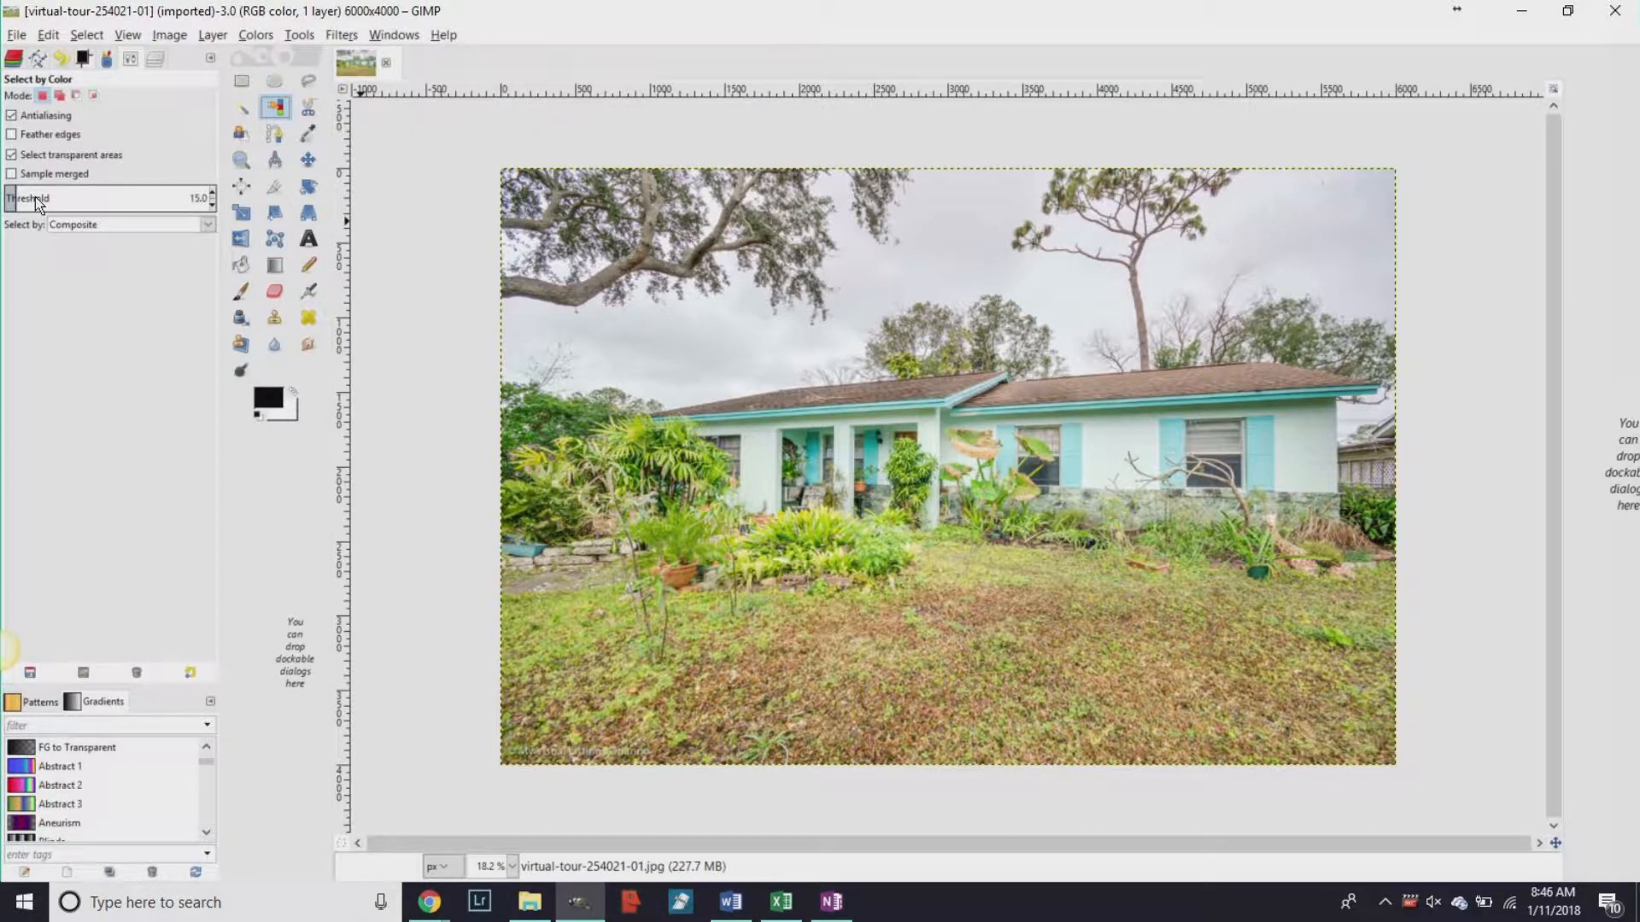
Switch Select by Color to Add mode so each new pick extends the selection.
{"action": "left_click", "coordinate": [58, 96]}
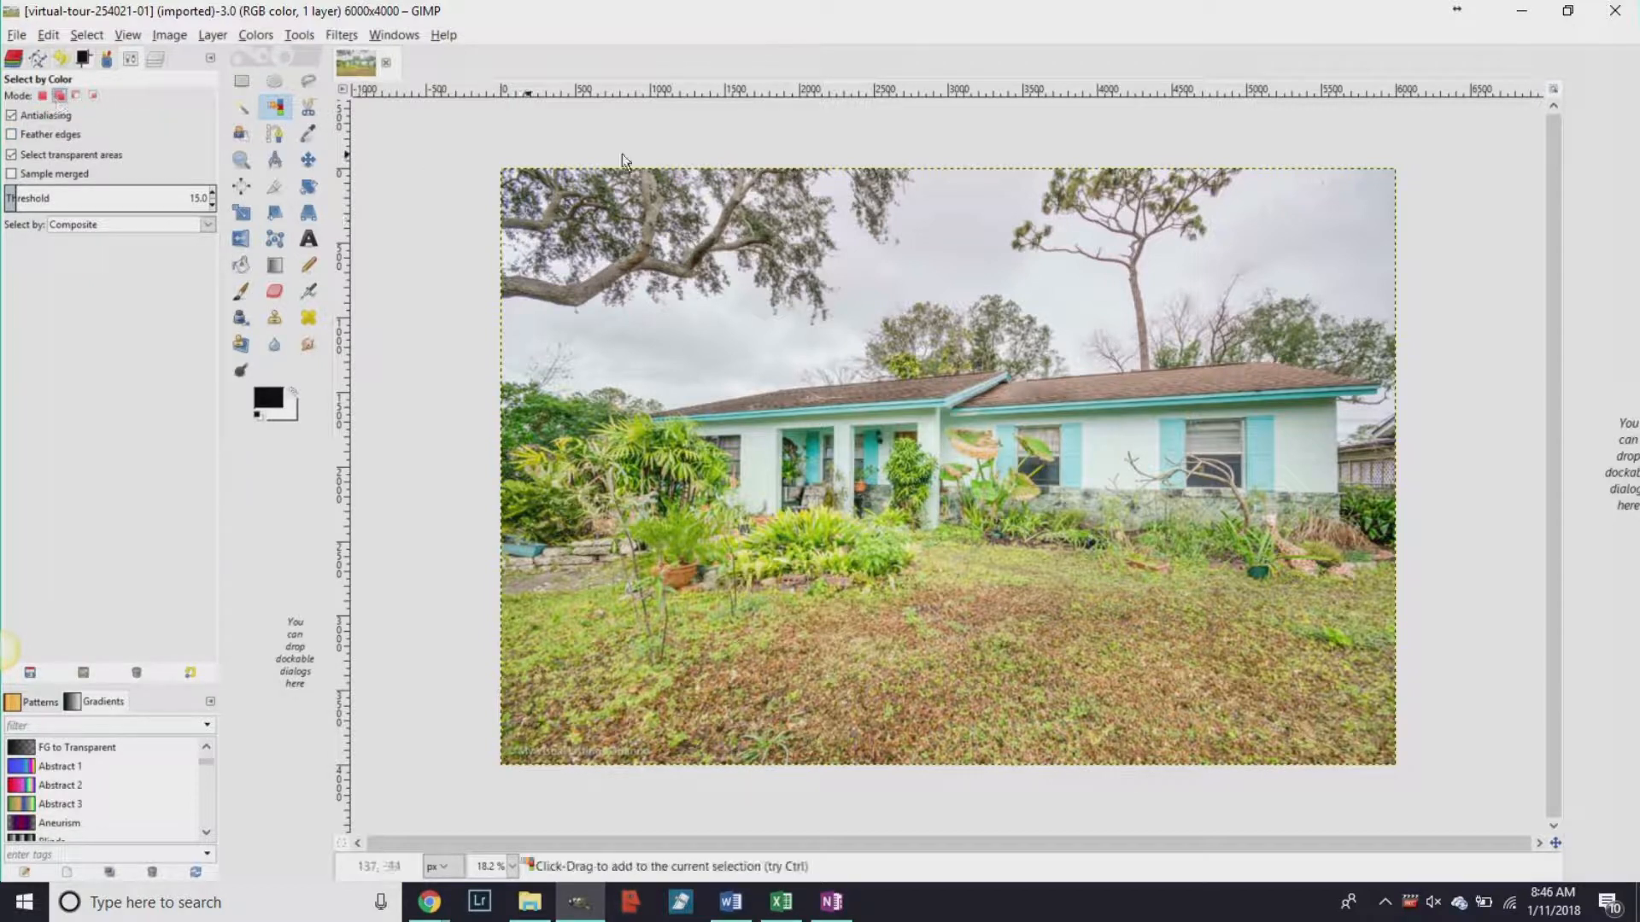
Select the grey sky by colour, then add a second sky sample to widen the selection.
{"action": "left_click", "coordinate": [954, 236]}
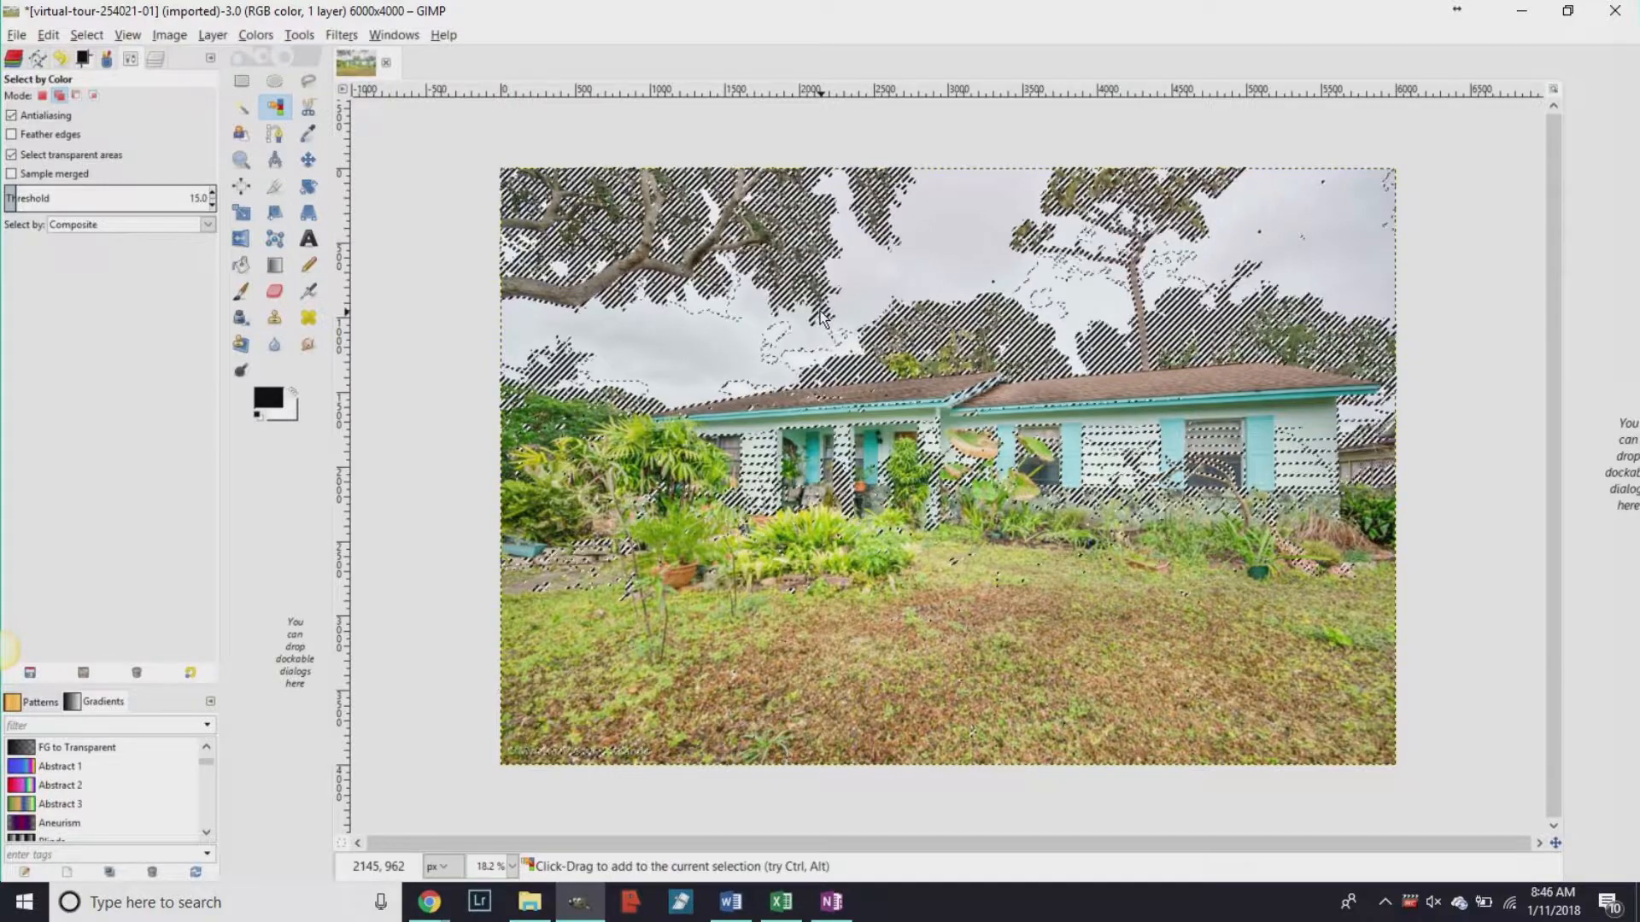
{"action": "scroll", "coordinate": [657, 254], "scroll_direction": "up", "scroll_amount": 2}
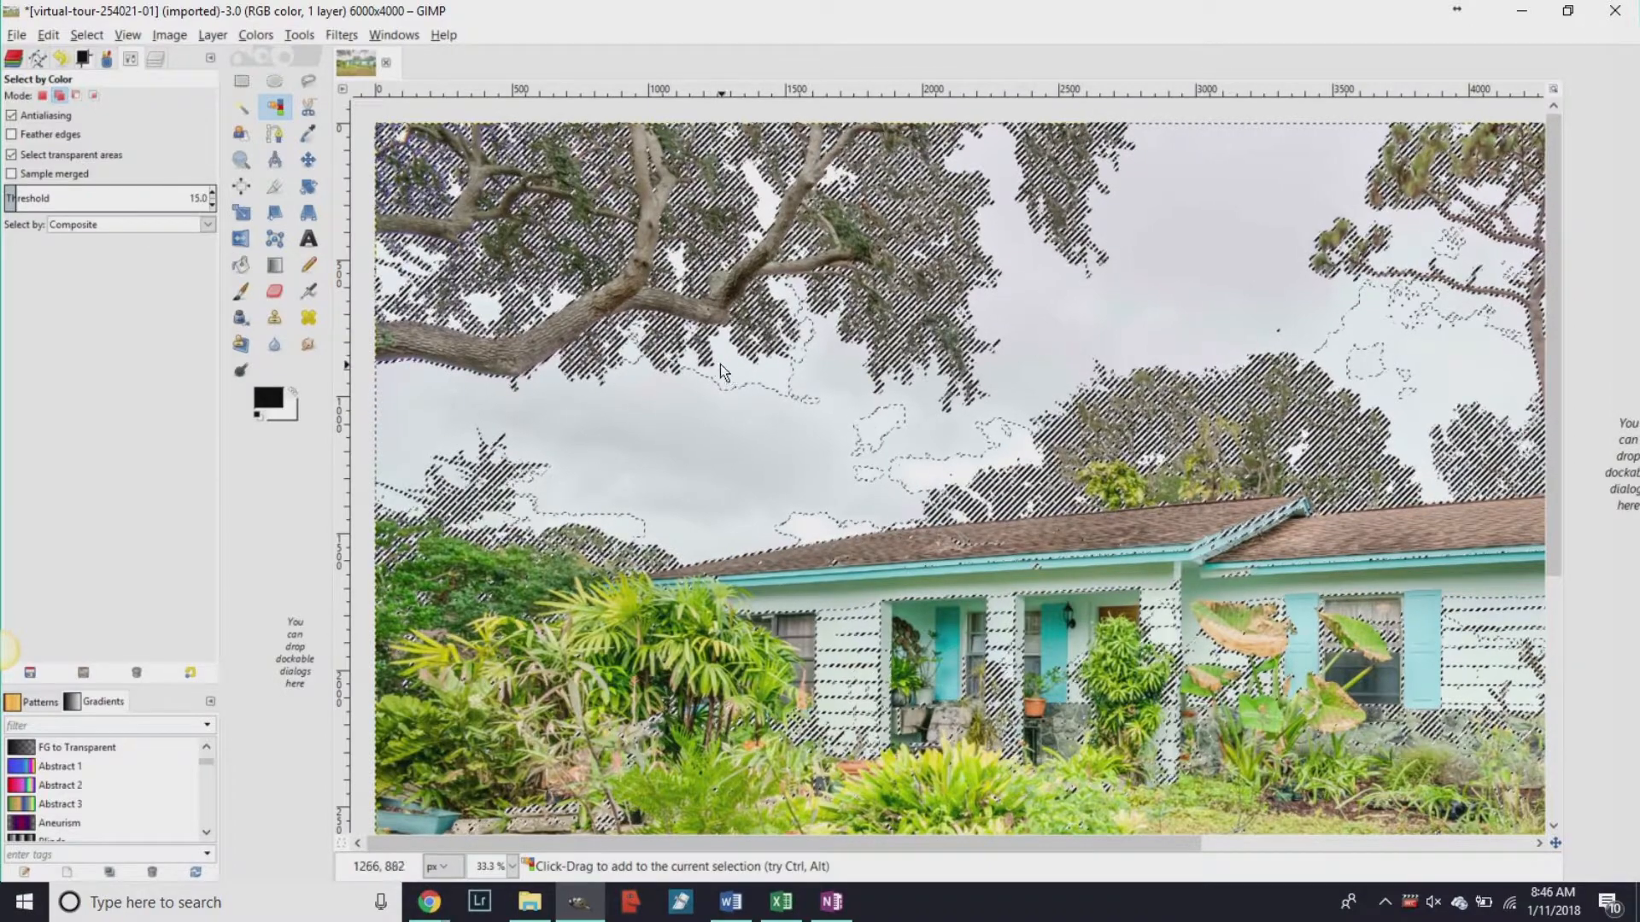
{"action": "left_click", "coordinate": [734, 378]}
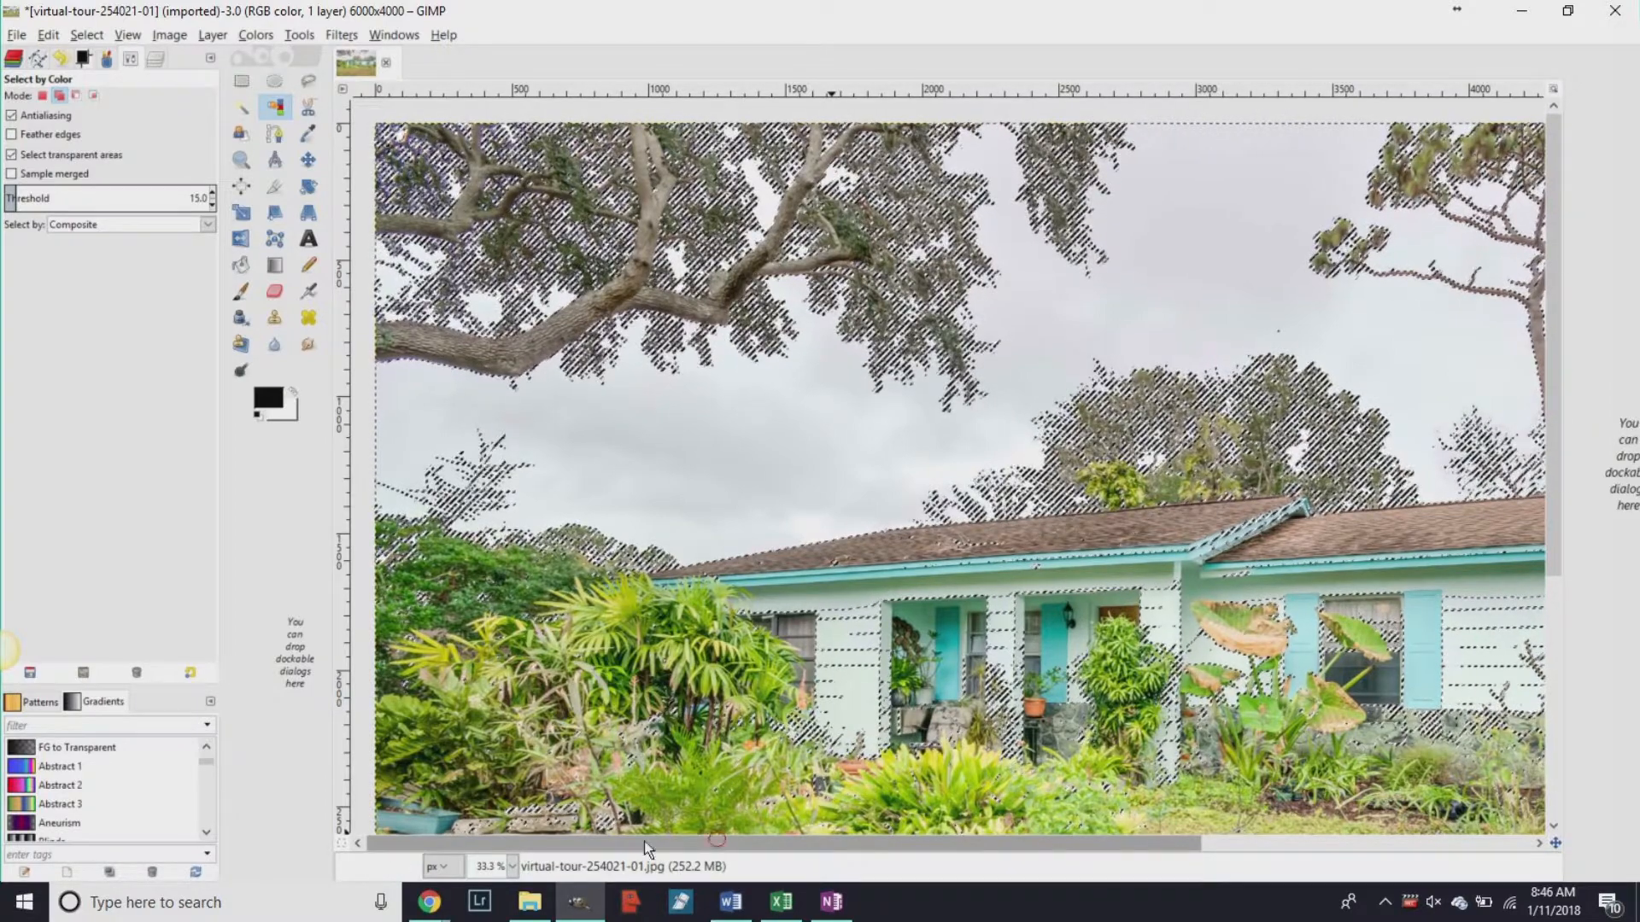
{"action": "scroll", "coordinate": [1433, 331], "scroll_direction": "down", "scroll_amount": 1}
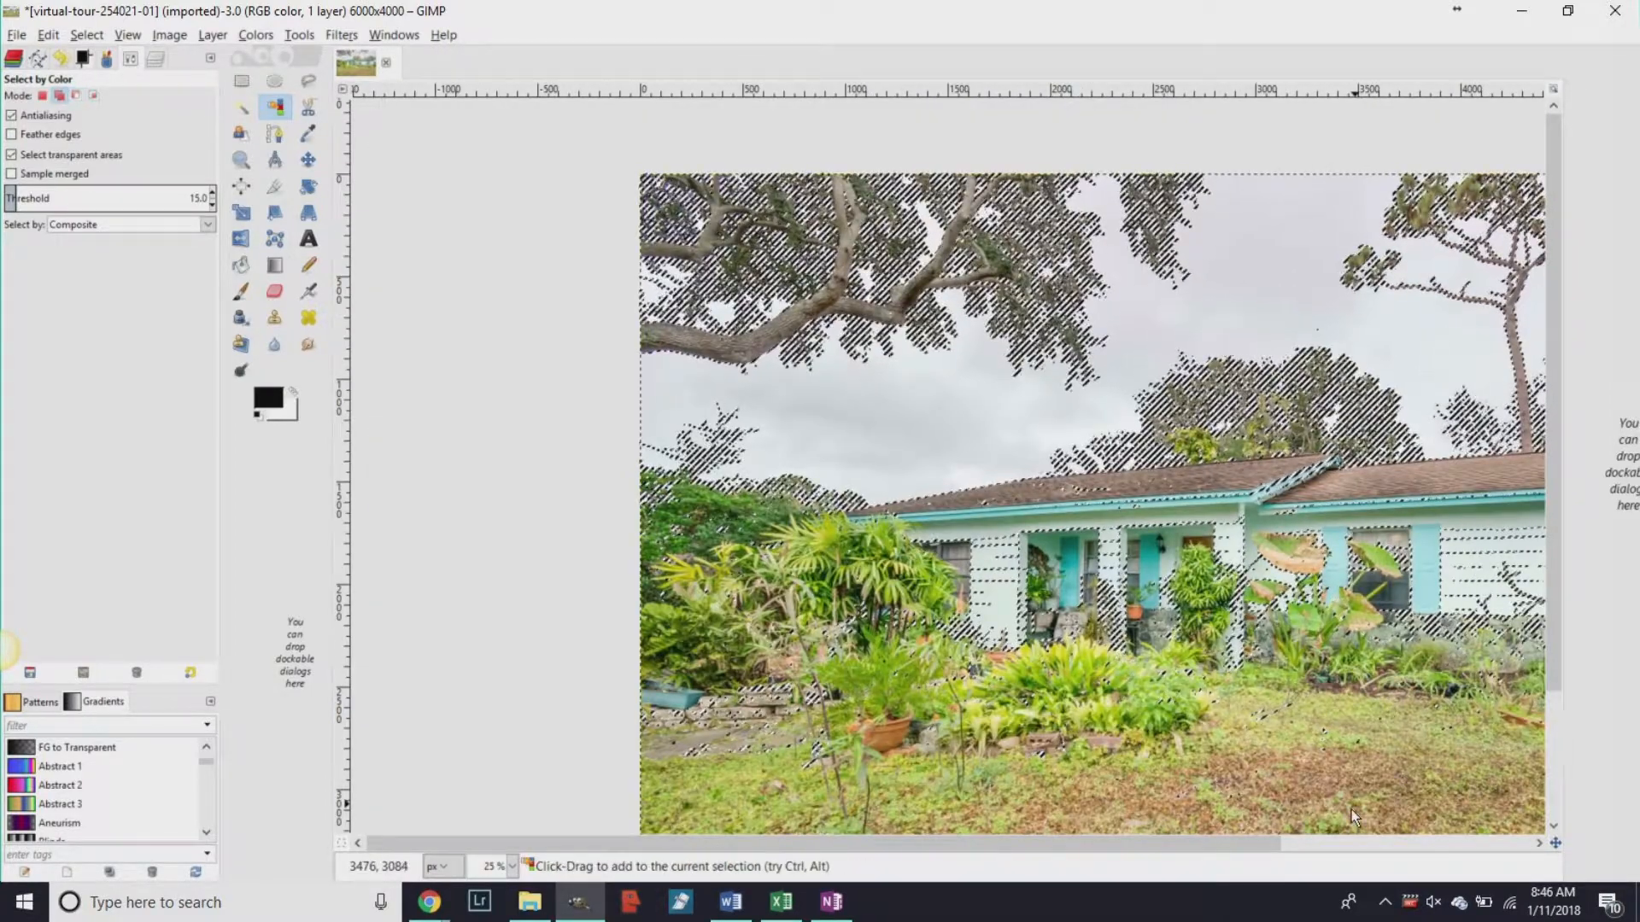
{"action": "scroll", "coordinate": [1366, 828], "scroll_direction": "right", "scroll_amount": 5}
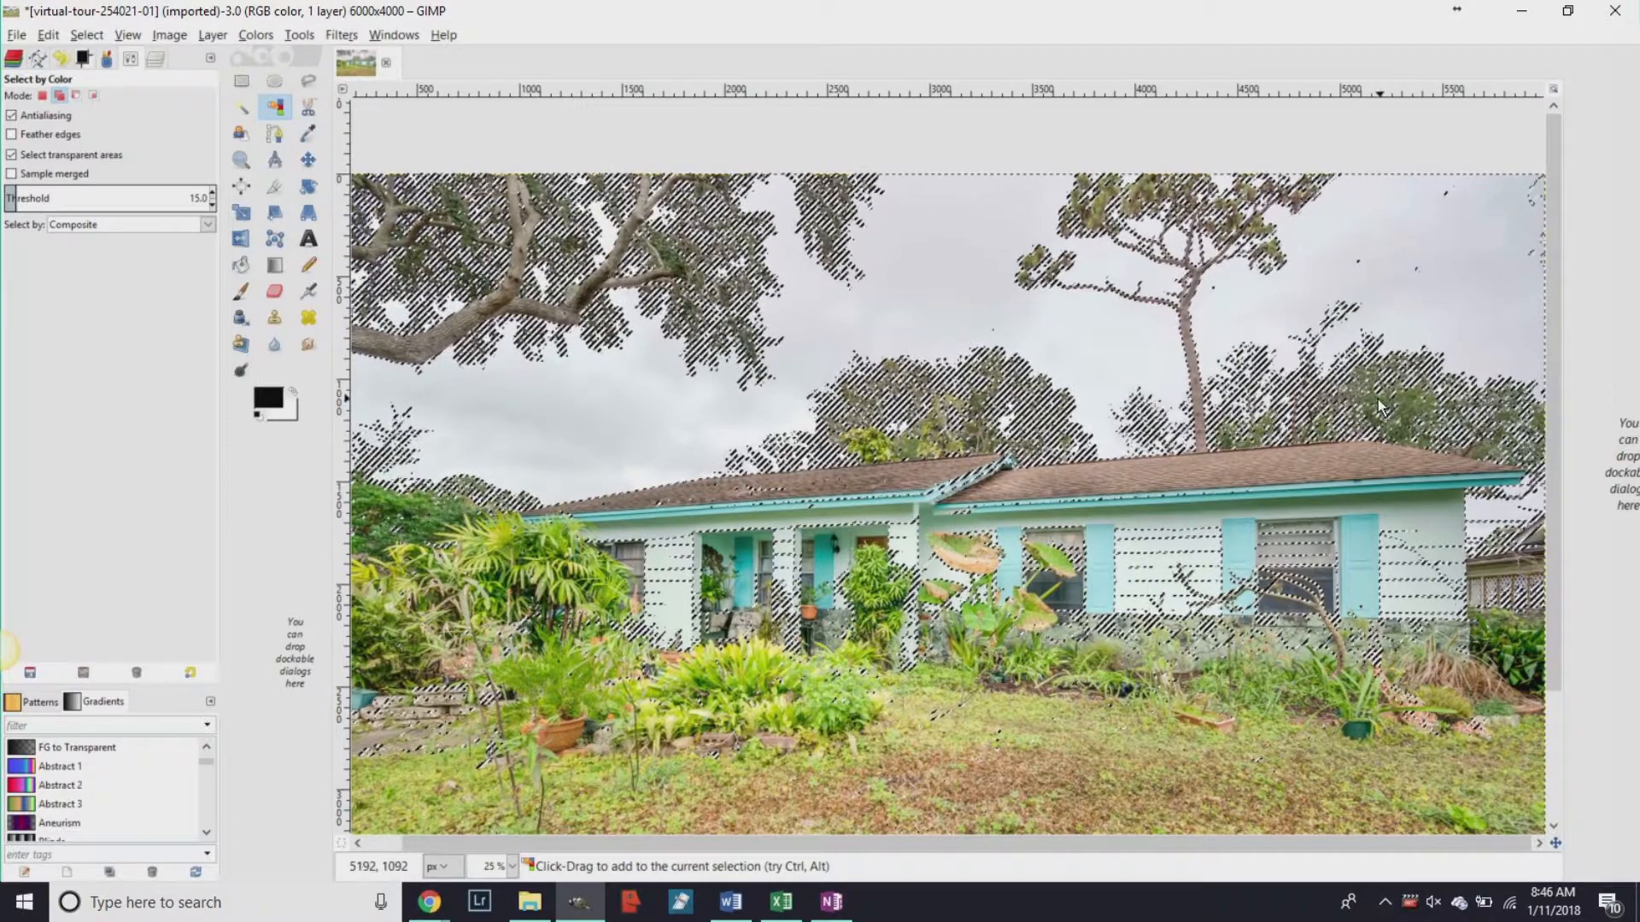
{"action": "left_click", "coordinate": [240, 105]}
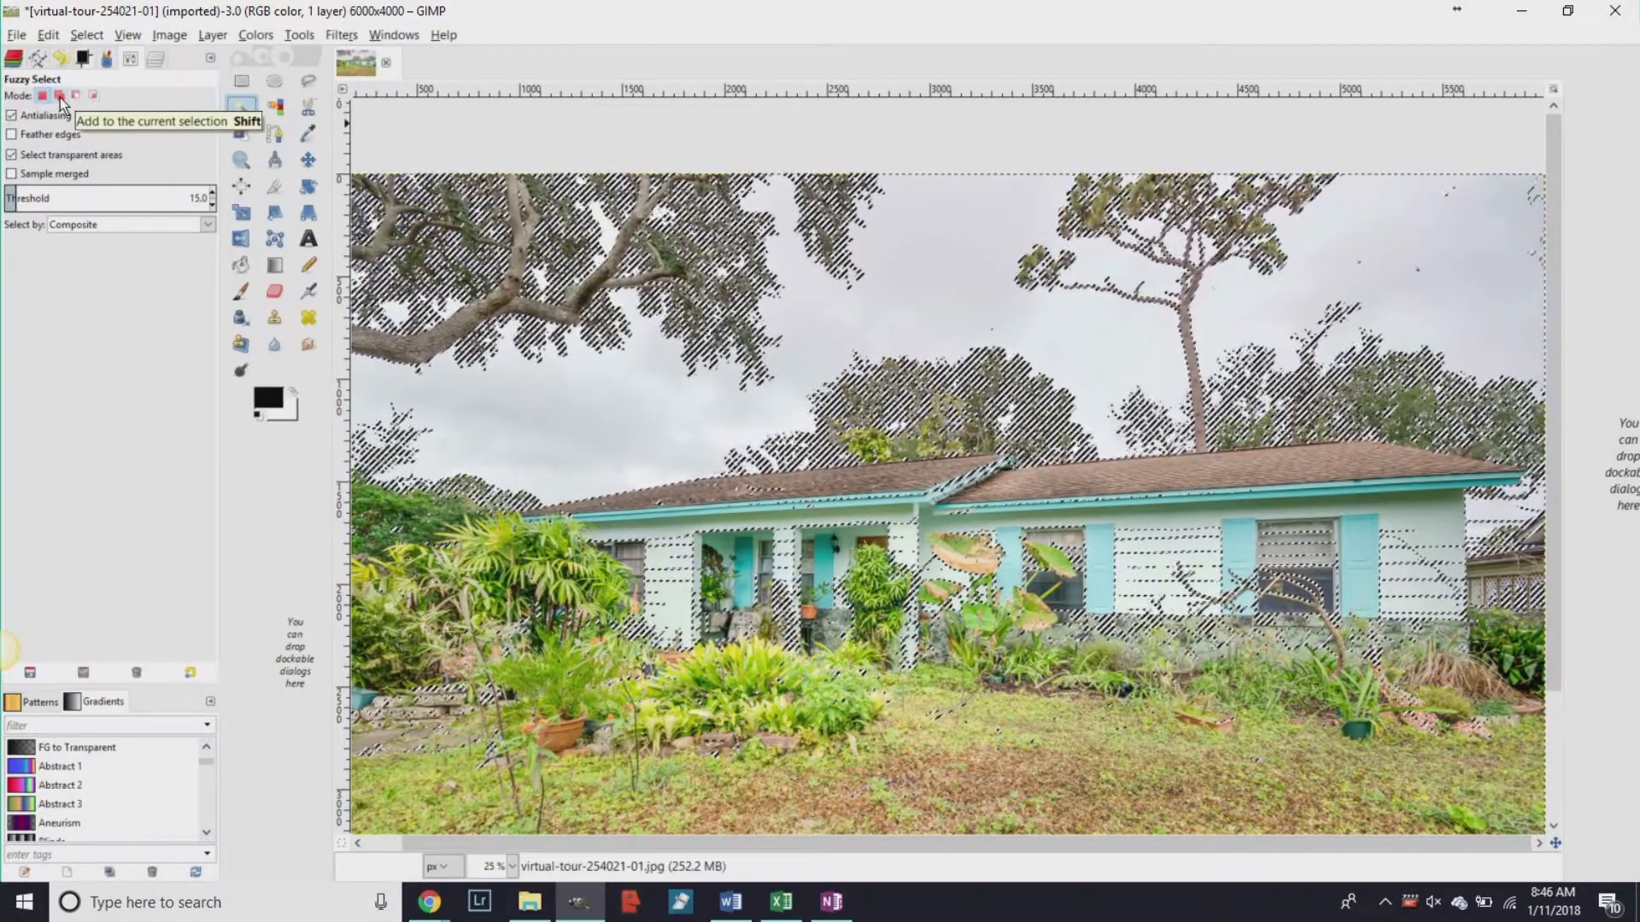
Add the unselected top-right sky patch with Fuzzy Select in Add mode, checking for leftover specks.
{"action": "left_click", "coordinate": [59, 96]}
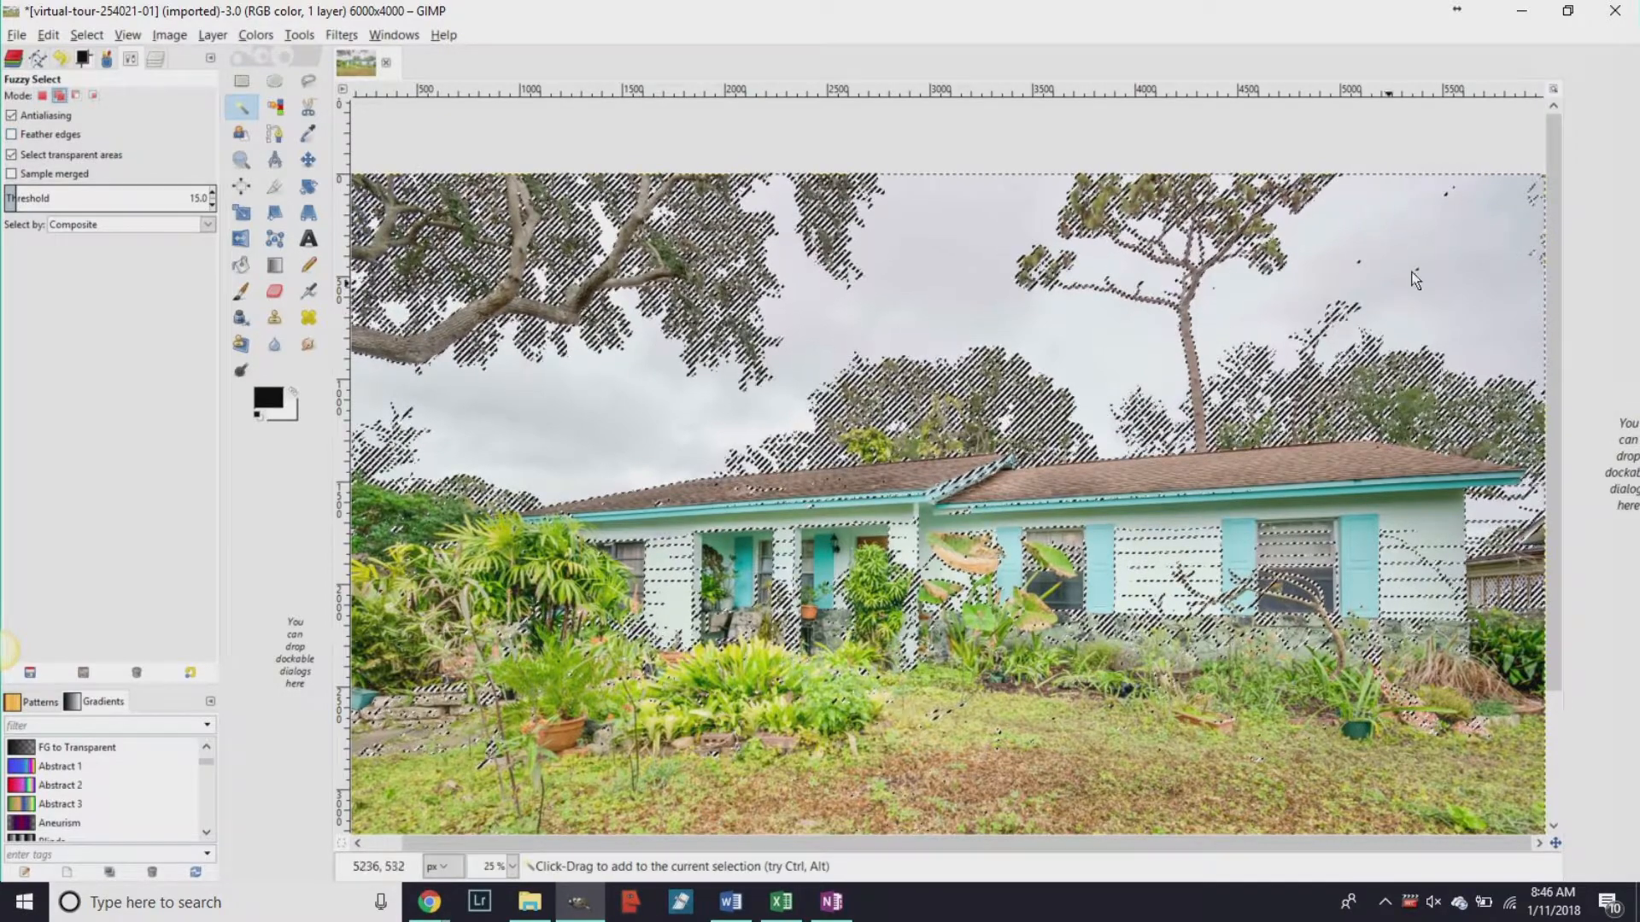
{"action": "left_click", "coordinate": [1535, 190]}
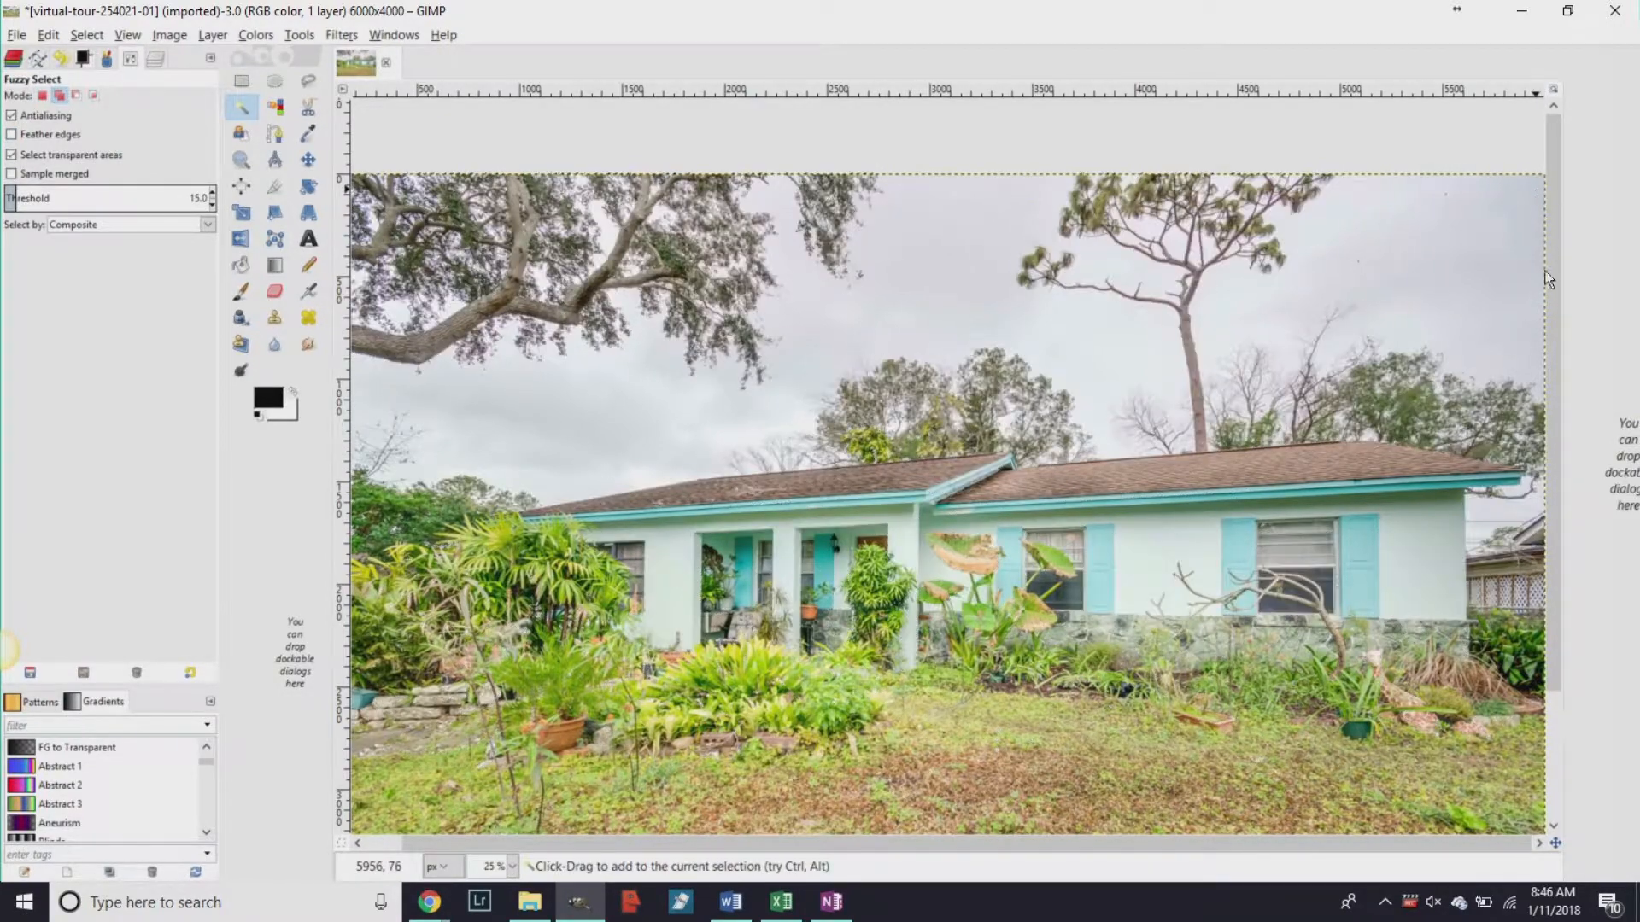
{"action": "scroll", "coordinate": [1531, 526], "scroll_direction": "up", "scroll_amount": 3}
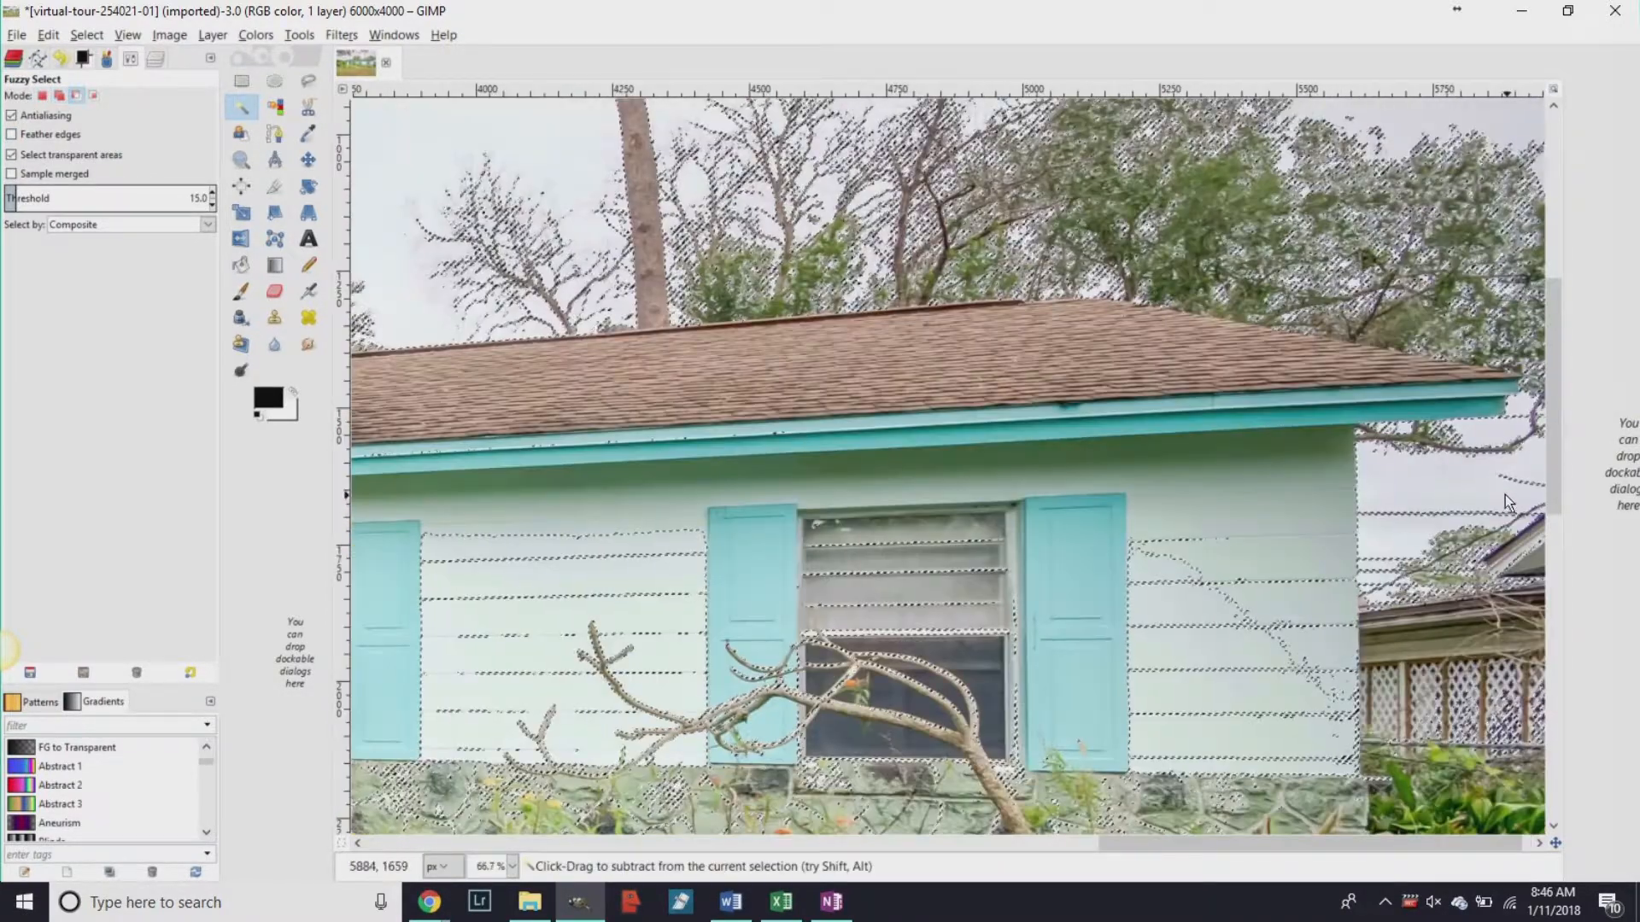
{"action": "scroll", "coordinate": [1505, 494], "scroll_direction": "up", "scroll_amount": 1}
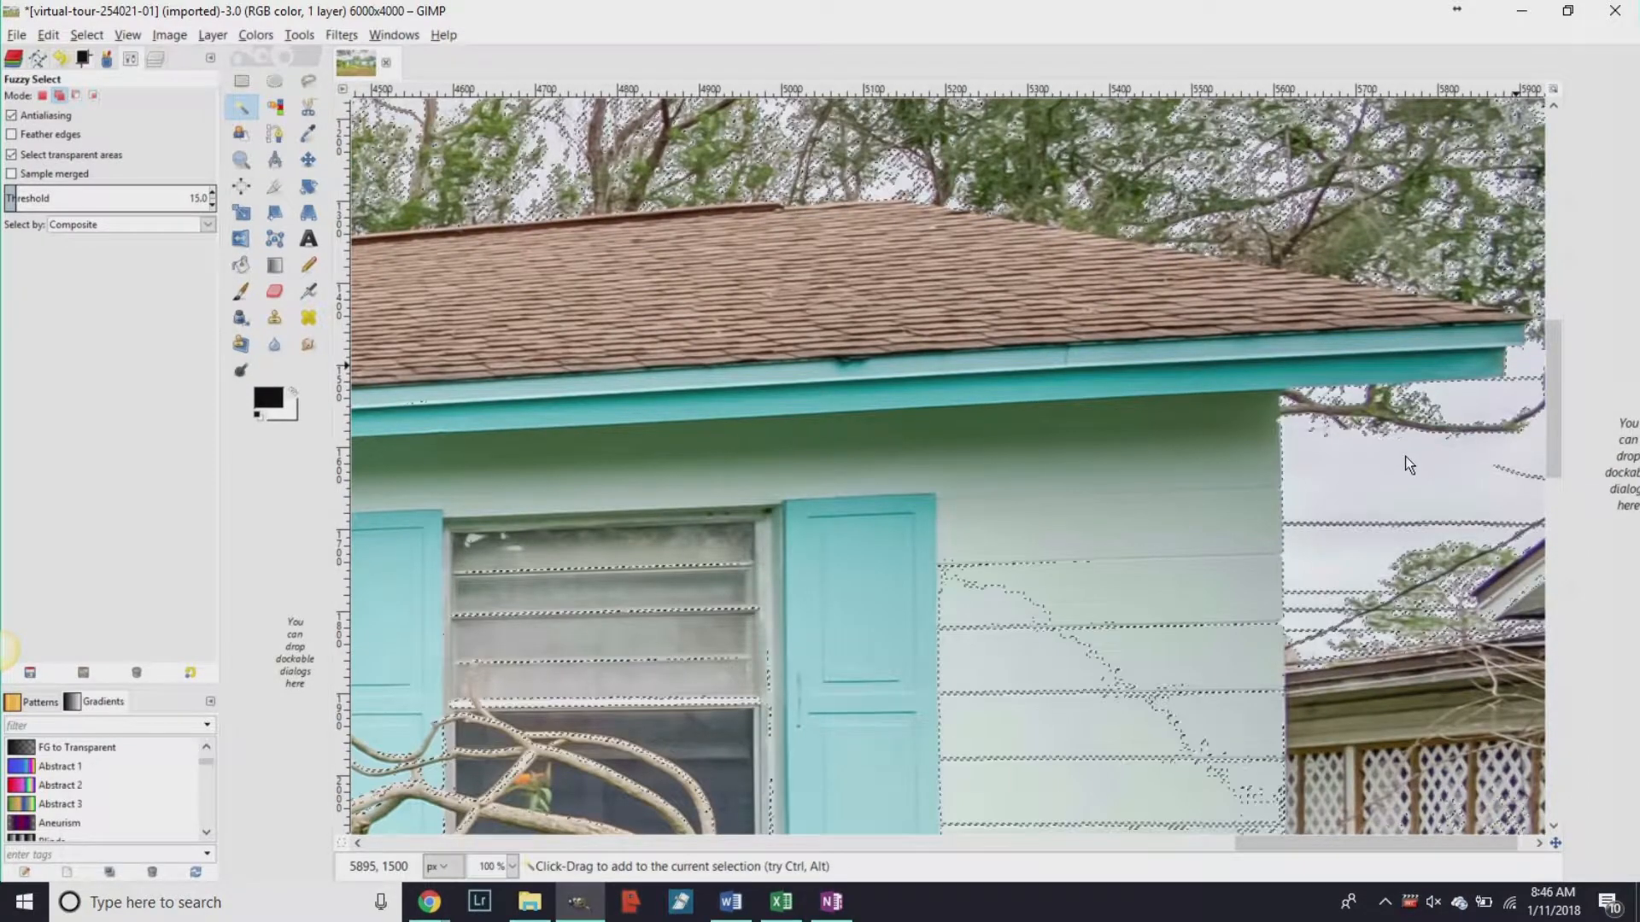
{"action": "scroll", "coordinate": [1099, 247], "scroll_direction": "up", "scroll_amount": 10}
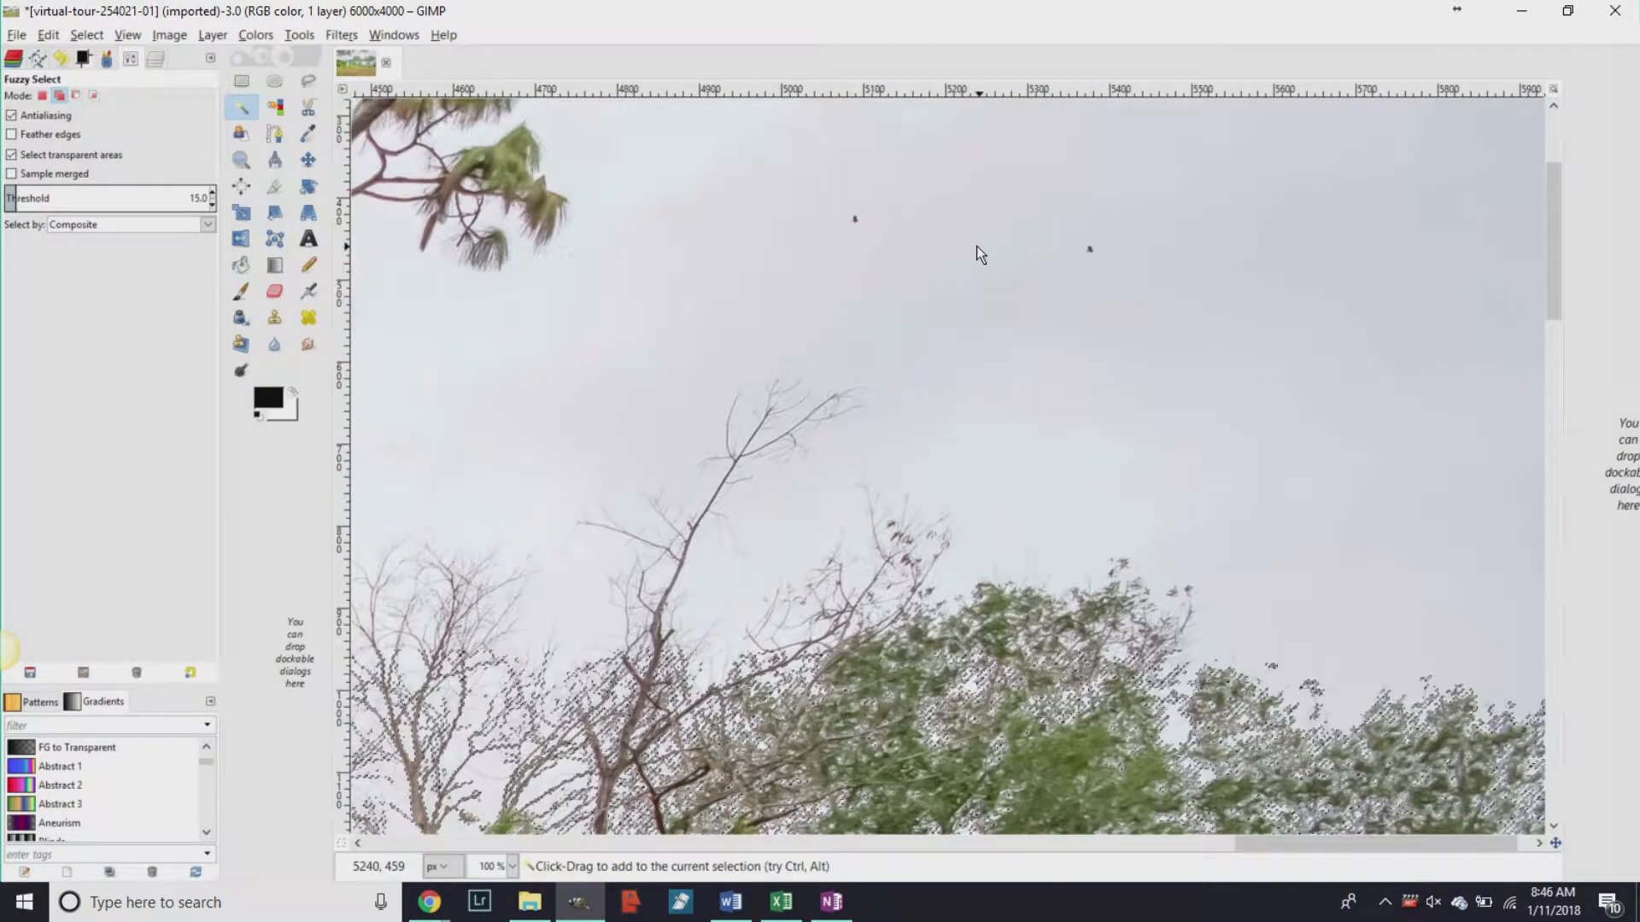
{"action": "scroll", "coordinate": [860, 265], "scroll_direction": "down", "scroll_amount": 3}
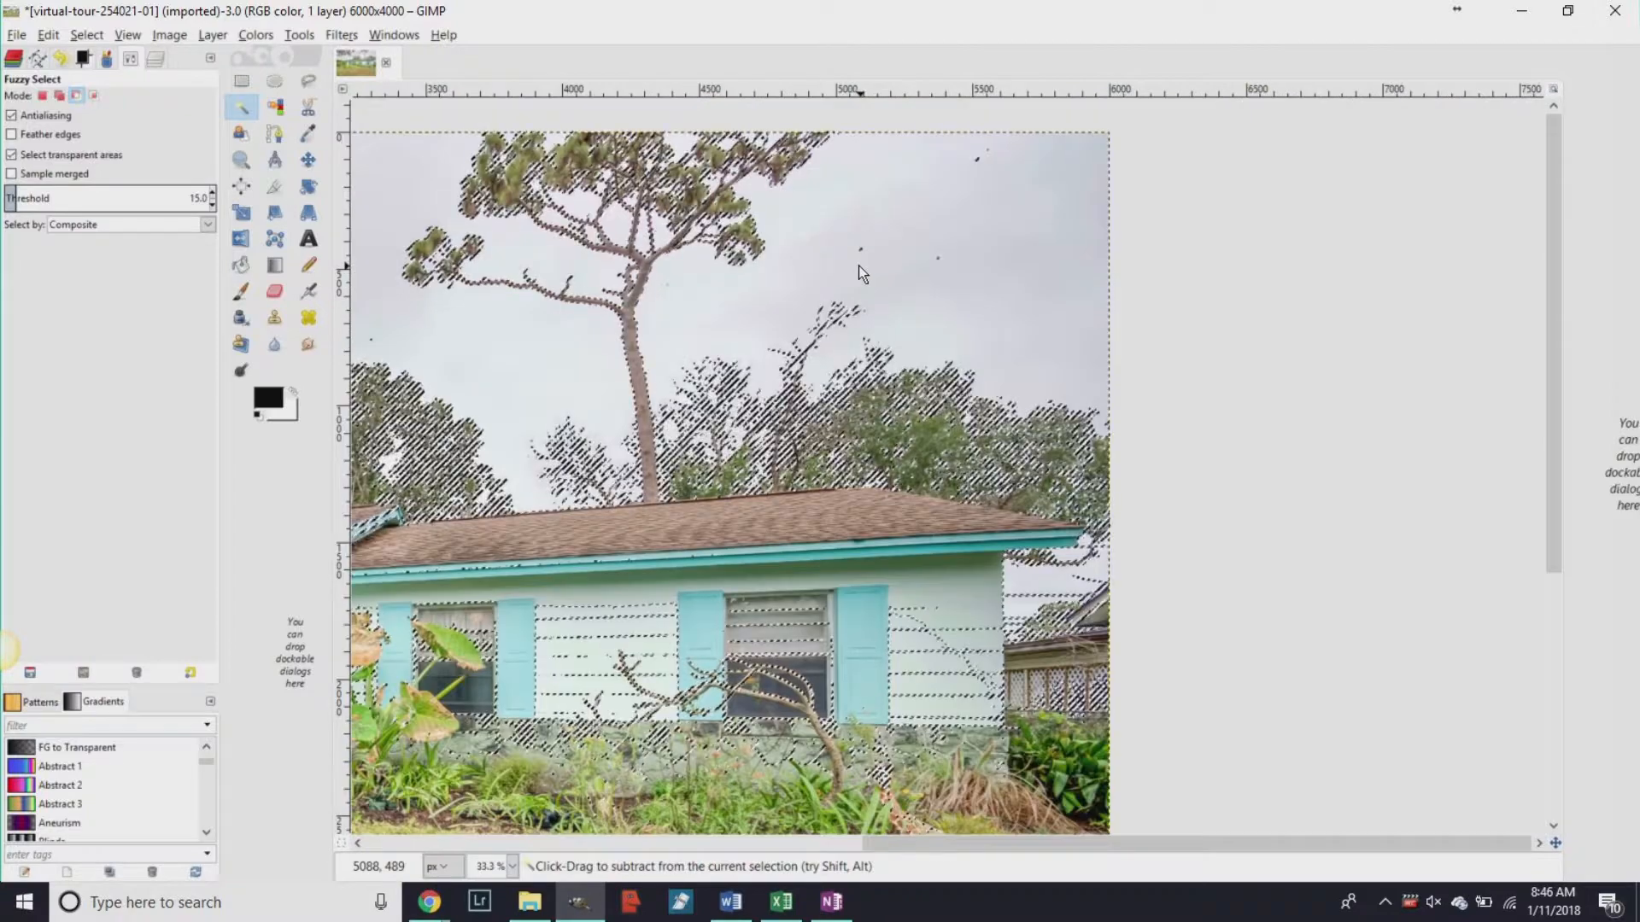
{"action": "scroll", "coordinate": [858, 265], "scroll_direction": "down", "scroll_amount": 2}
{"action": "scroll", "coordinate": [705, 236], "scroll_direction": "up", "scroll_amount": 1}
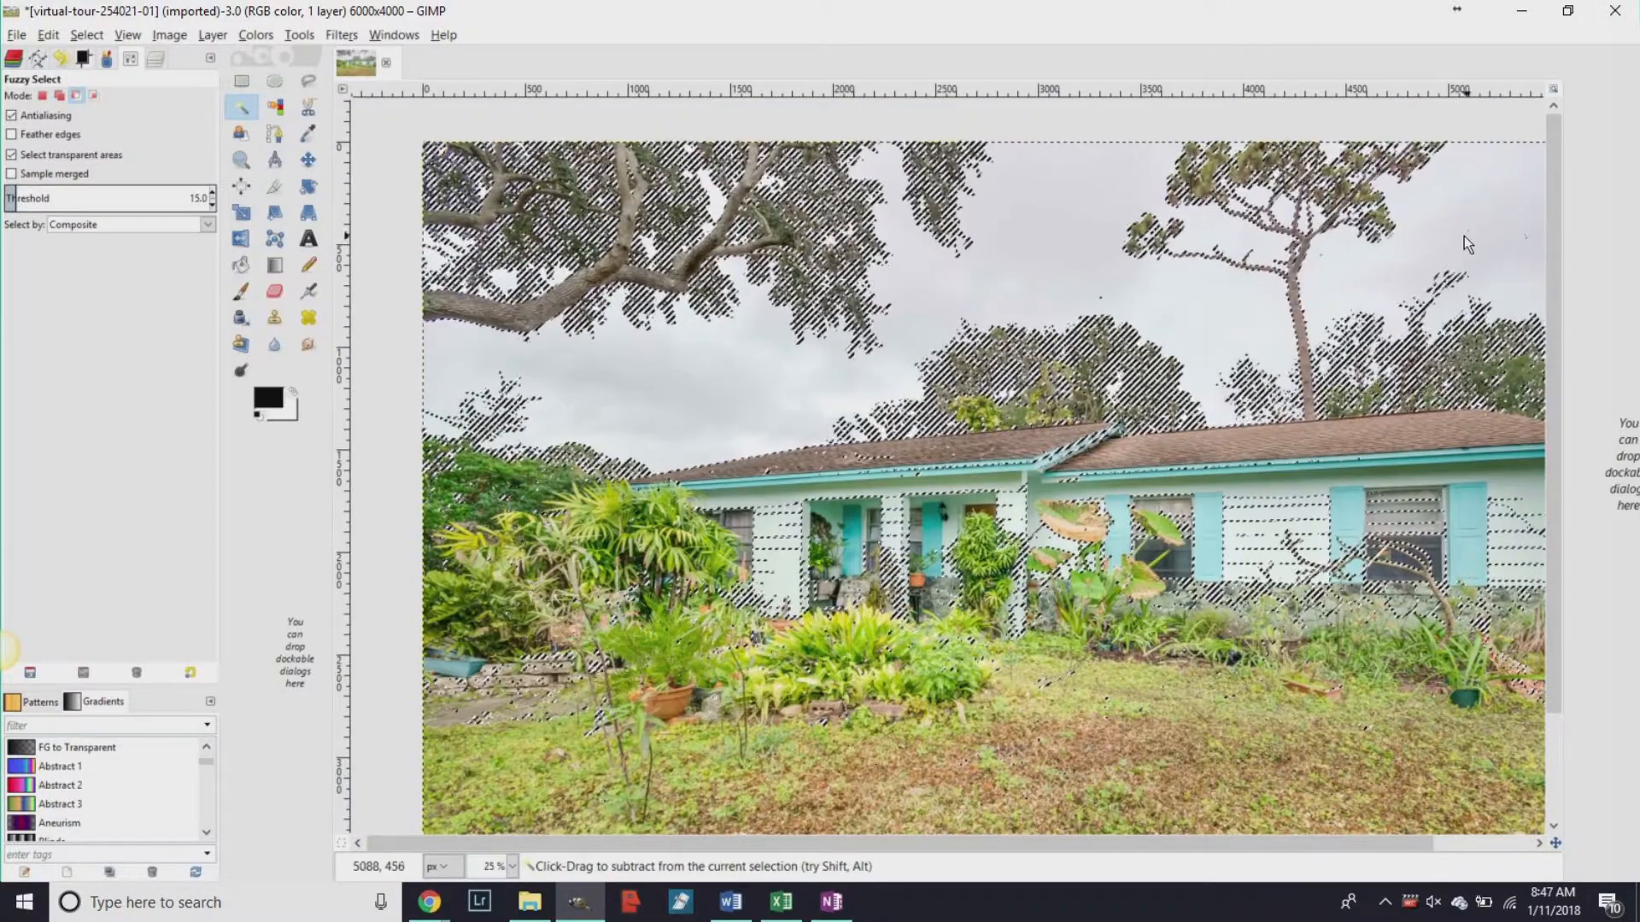
{"action": "scroll", "coordinate": [1464, 236], "scroll_direction": "up", "scroll_amount": 7}
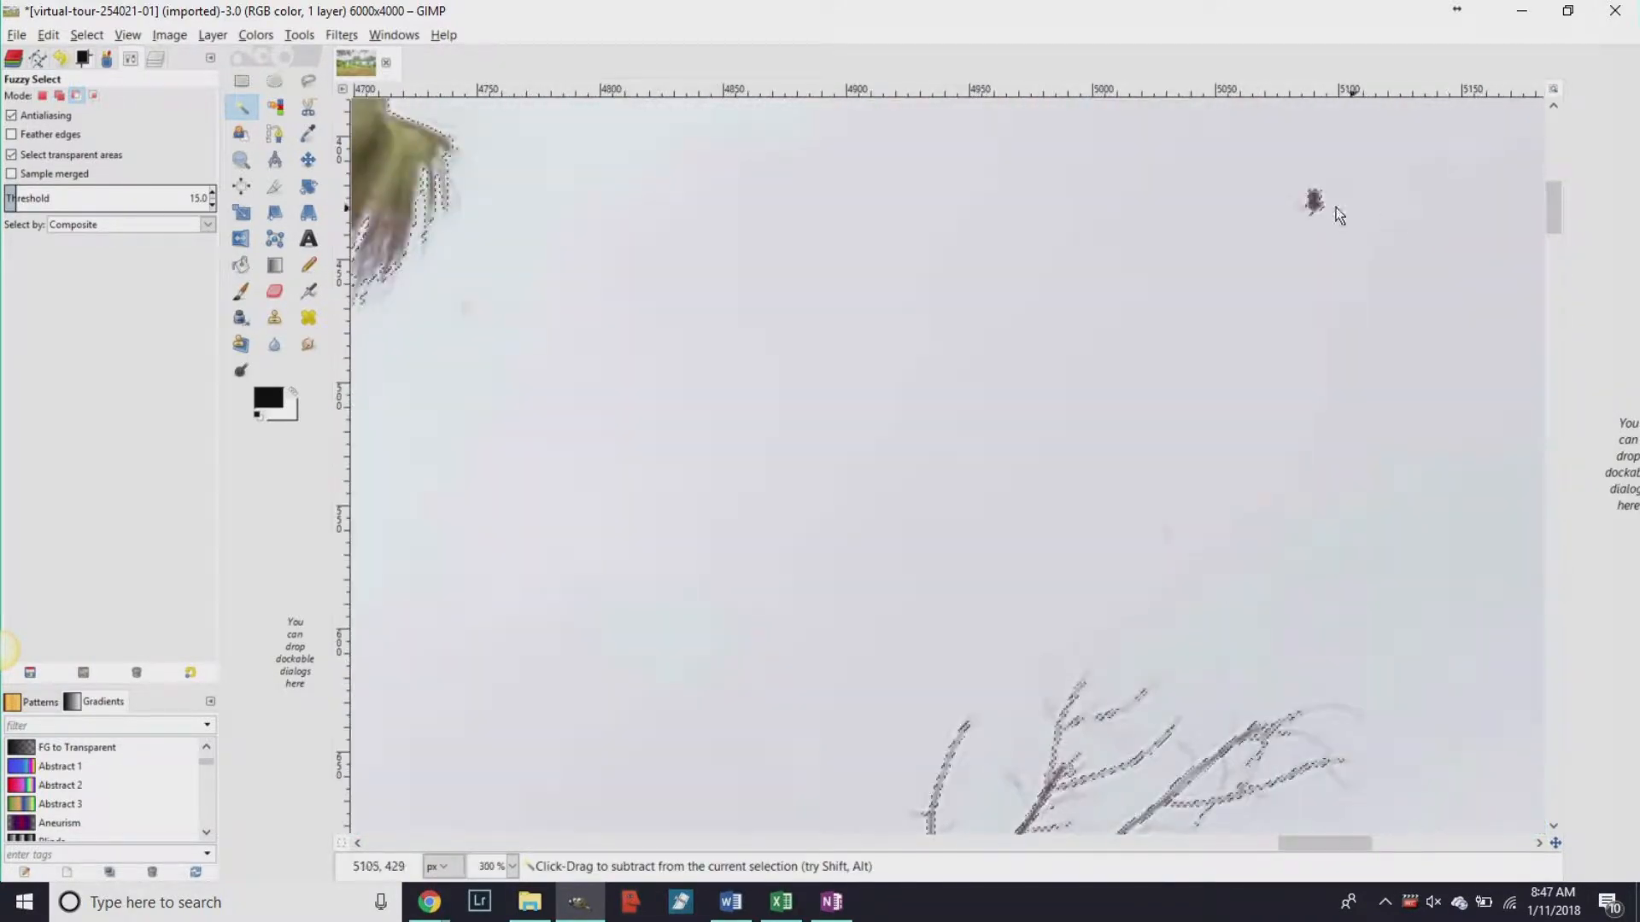
{"action": "key", "text": "shift"}
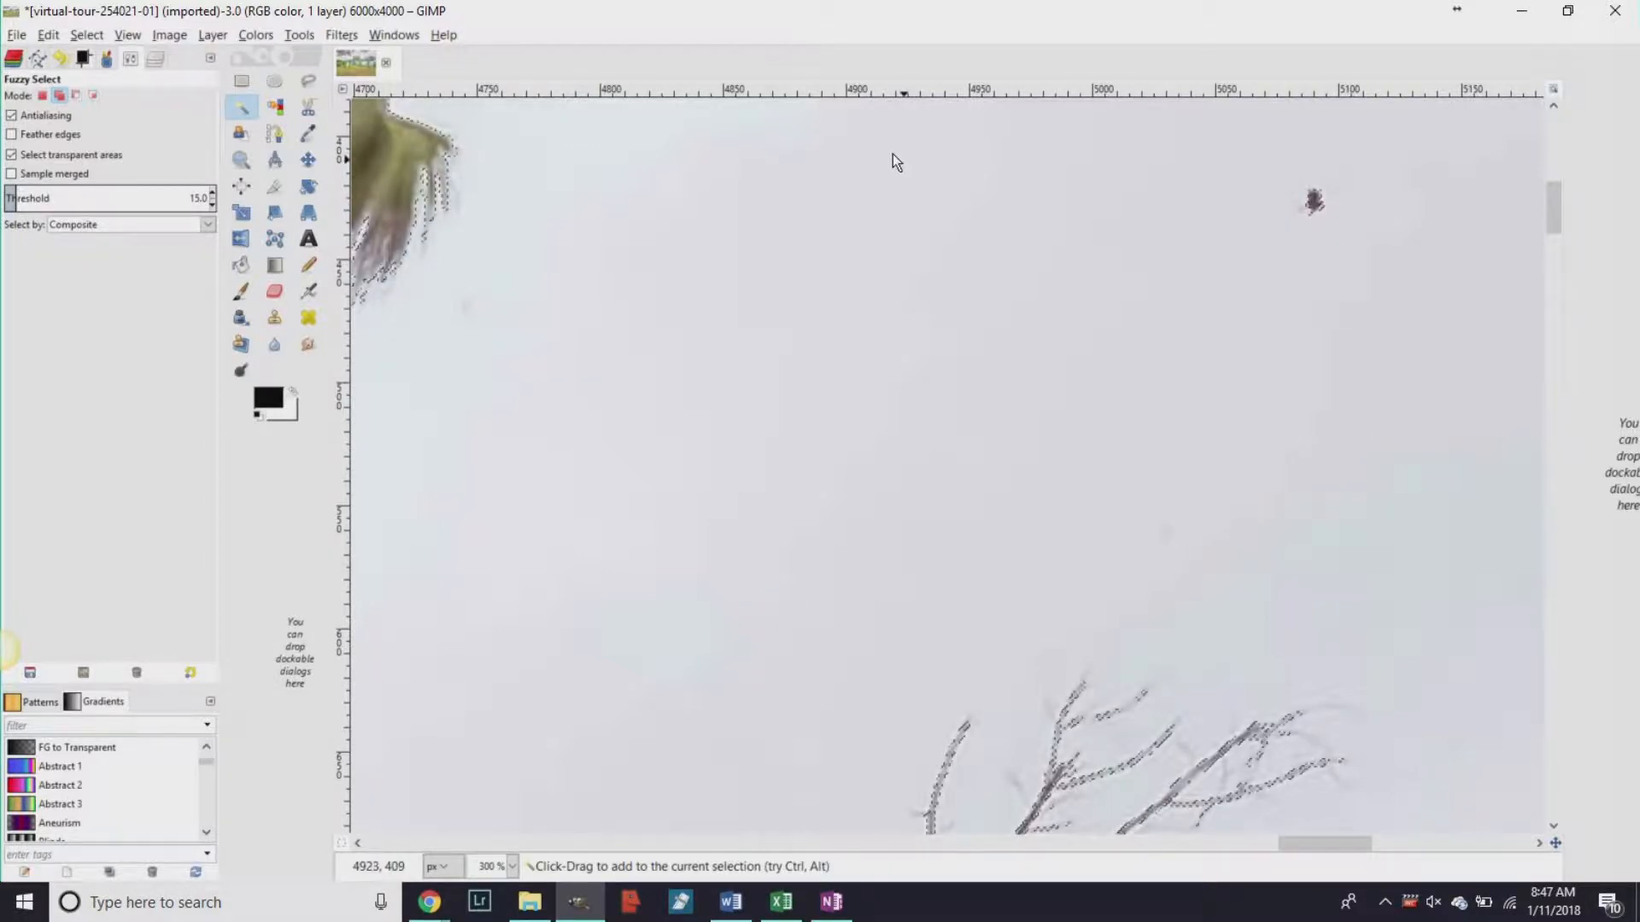
{"action": "left_click", "coordinate": [307, 82]}
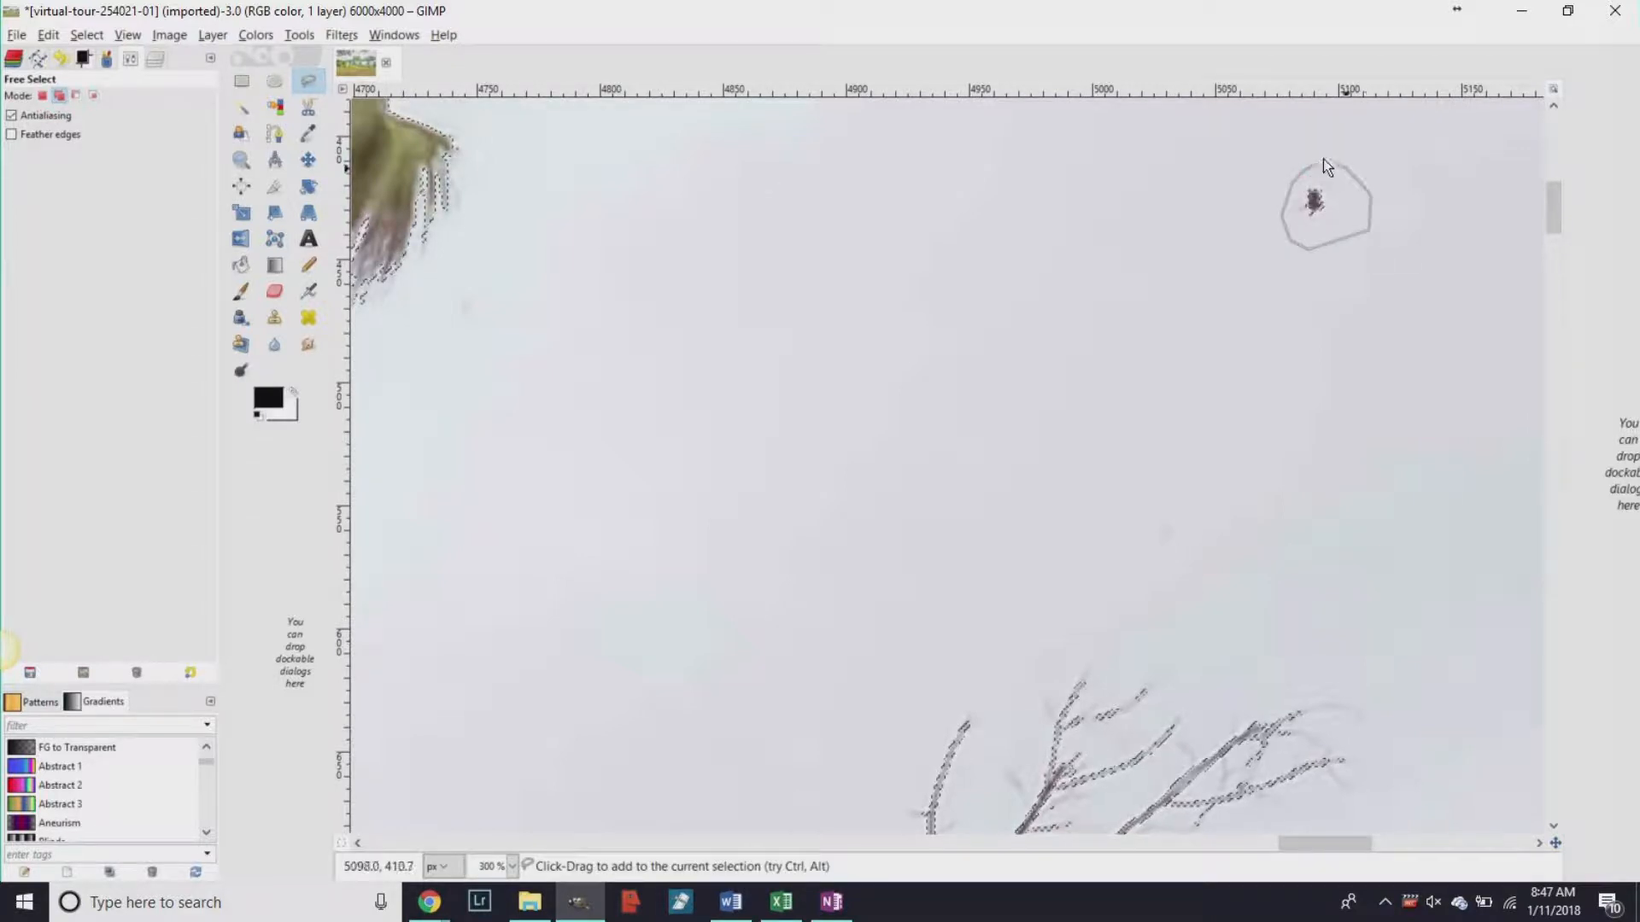
Lasso the dark bird specks in the sky to add them to the selection.
{"action": "left_click", "coordinate": [1316, 166]}
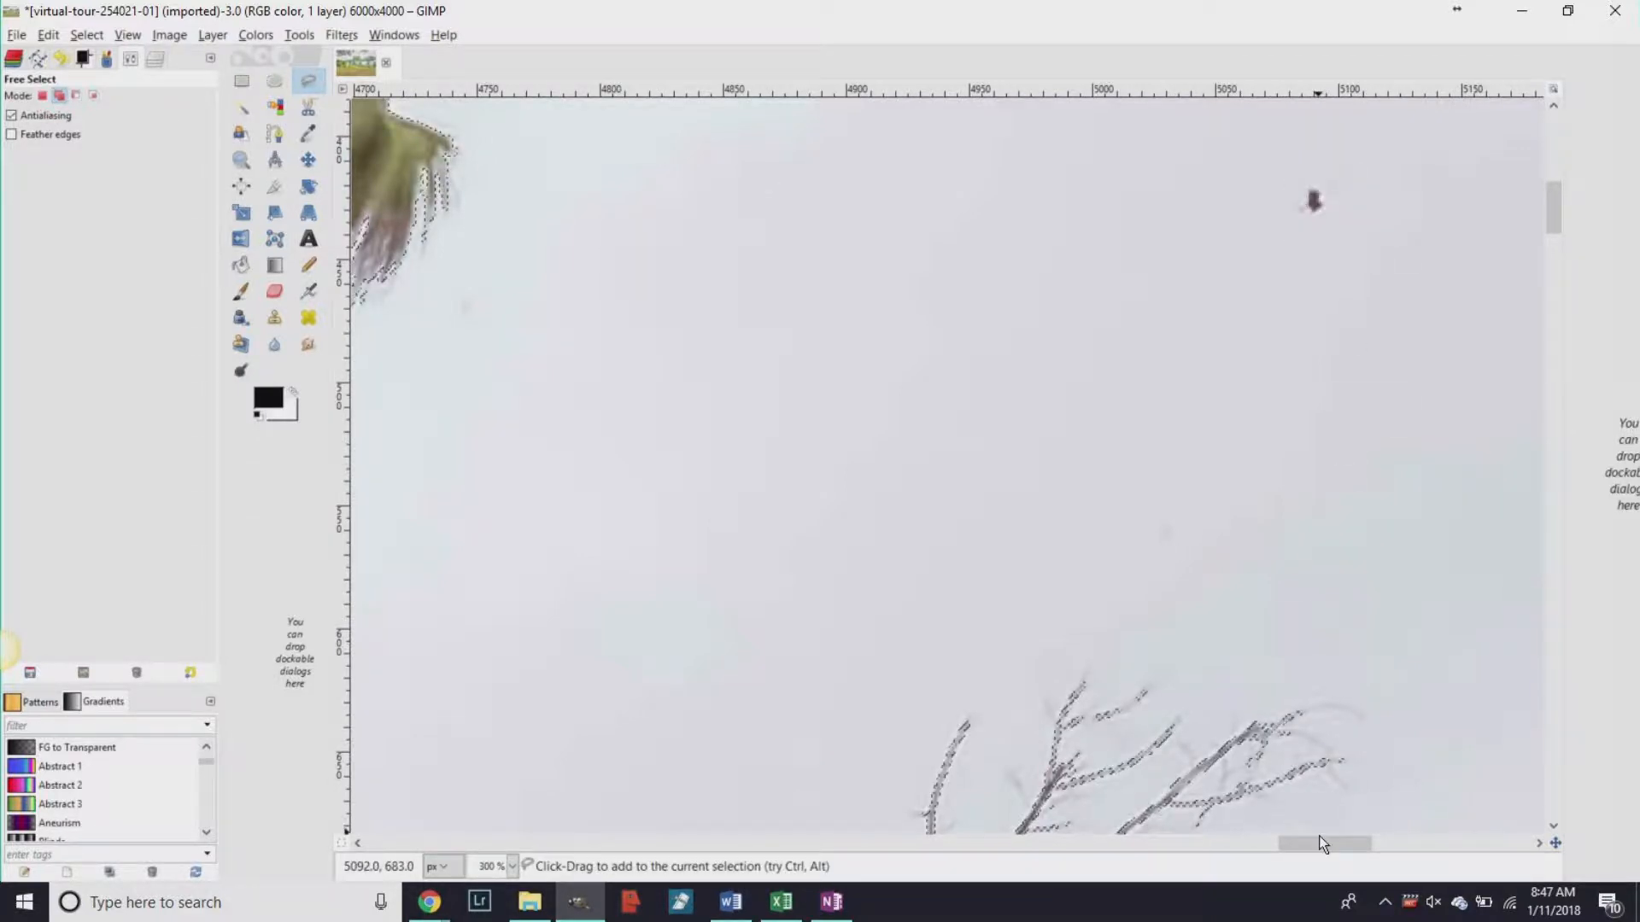
{"action": "scroll", "coordinate": [1325, 843], "scroll_direction": "right", "scroll_amount": 10}
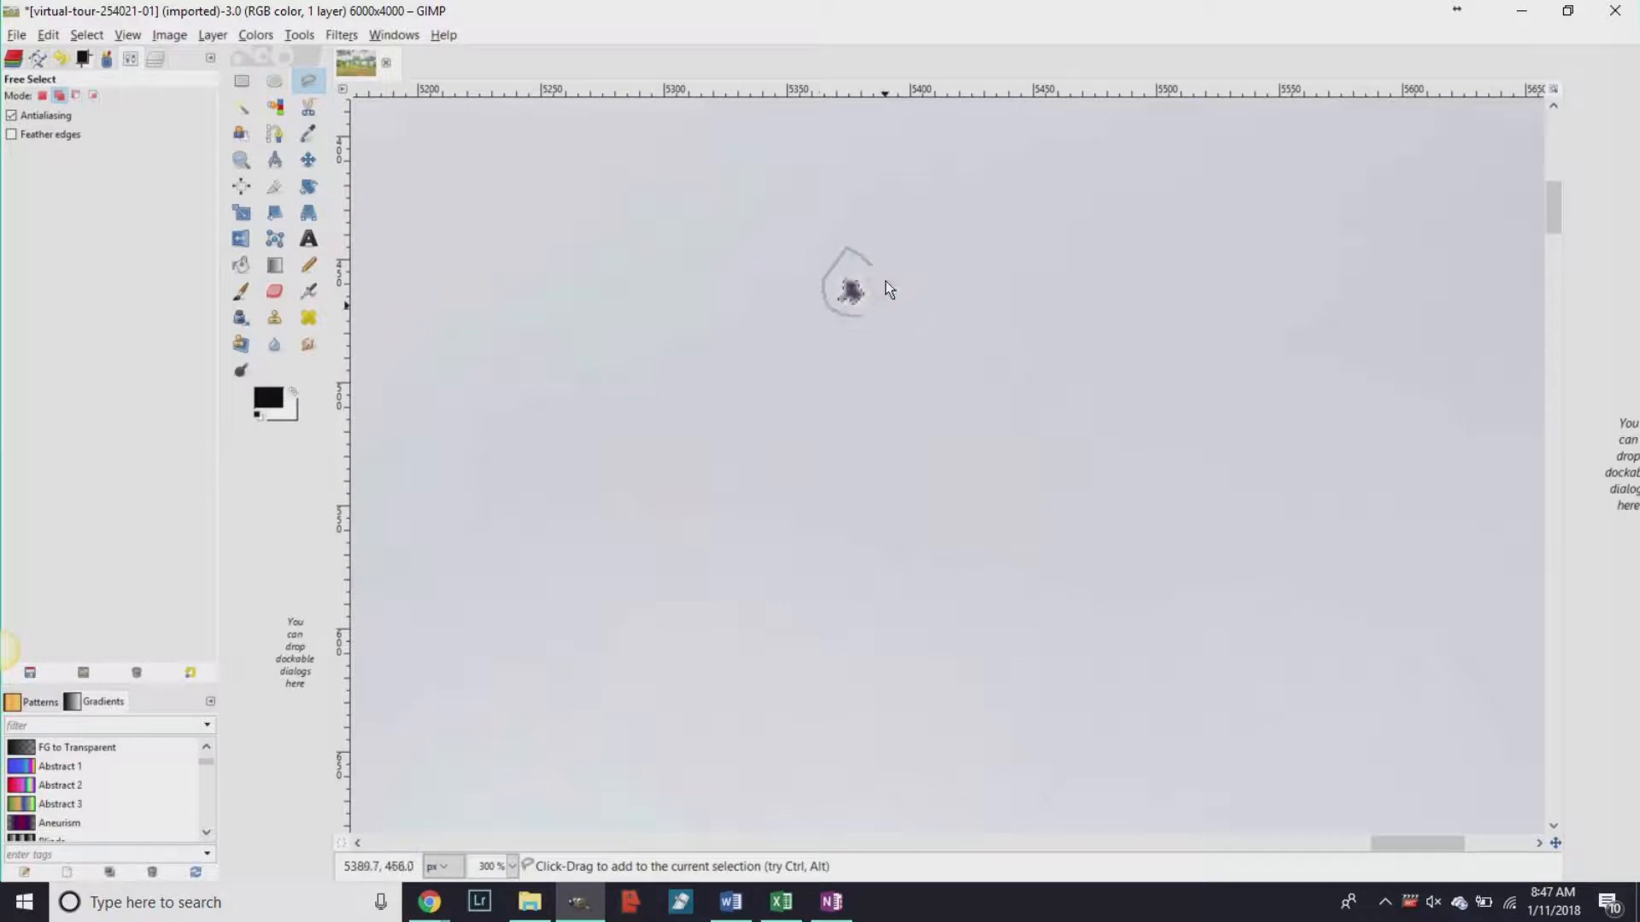
{"action": "scroll", "coordinate": [871, 275], "scroll_direction": "down", "scroll_amount": 5}
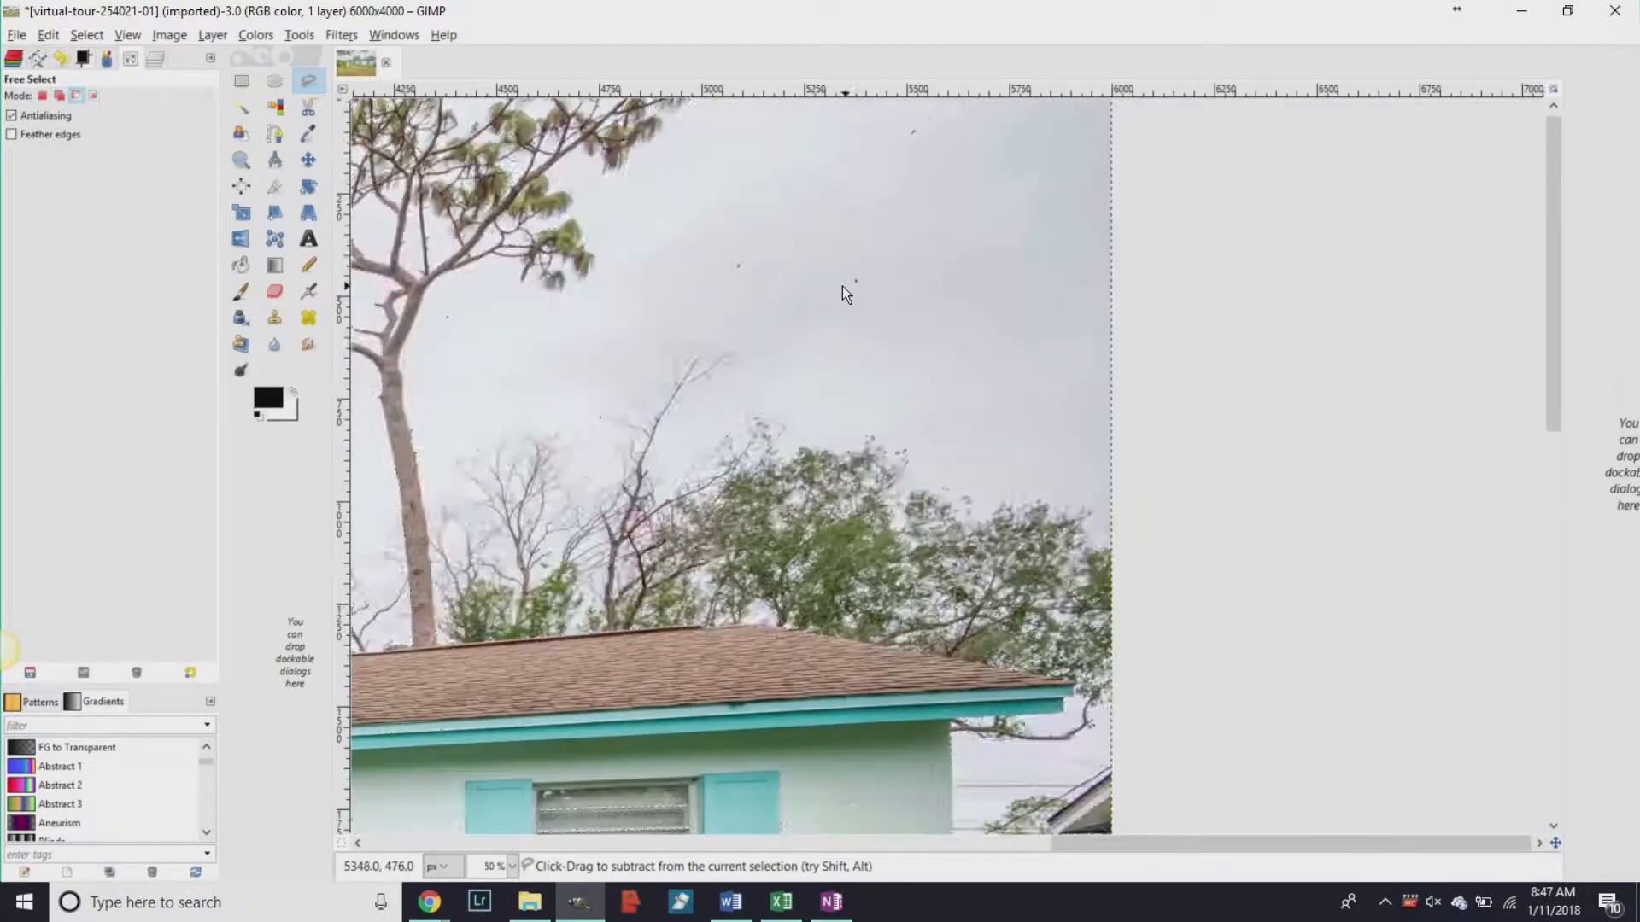
{"action": "mouse_move", "coordinate": [956, 115]}
{"action": "left_mouse_down"}
{"action": "mouse_move", "coordinate": [911, 102]}
{"action": "mouse_move", "coordinate": [898, 145]}
{"action": "left_mouse_up"}
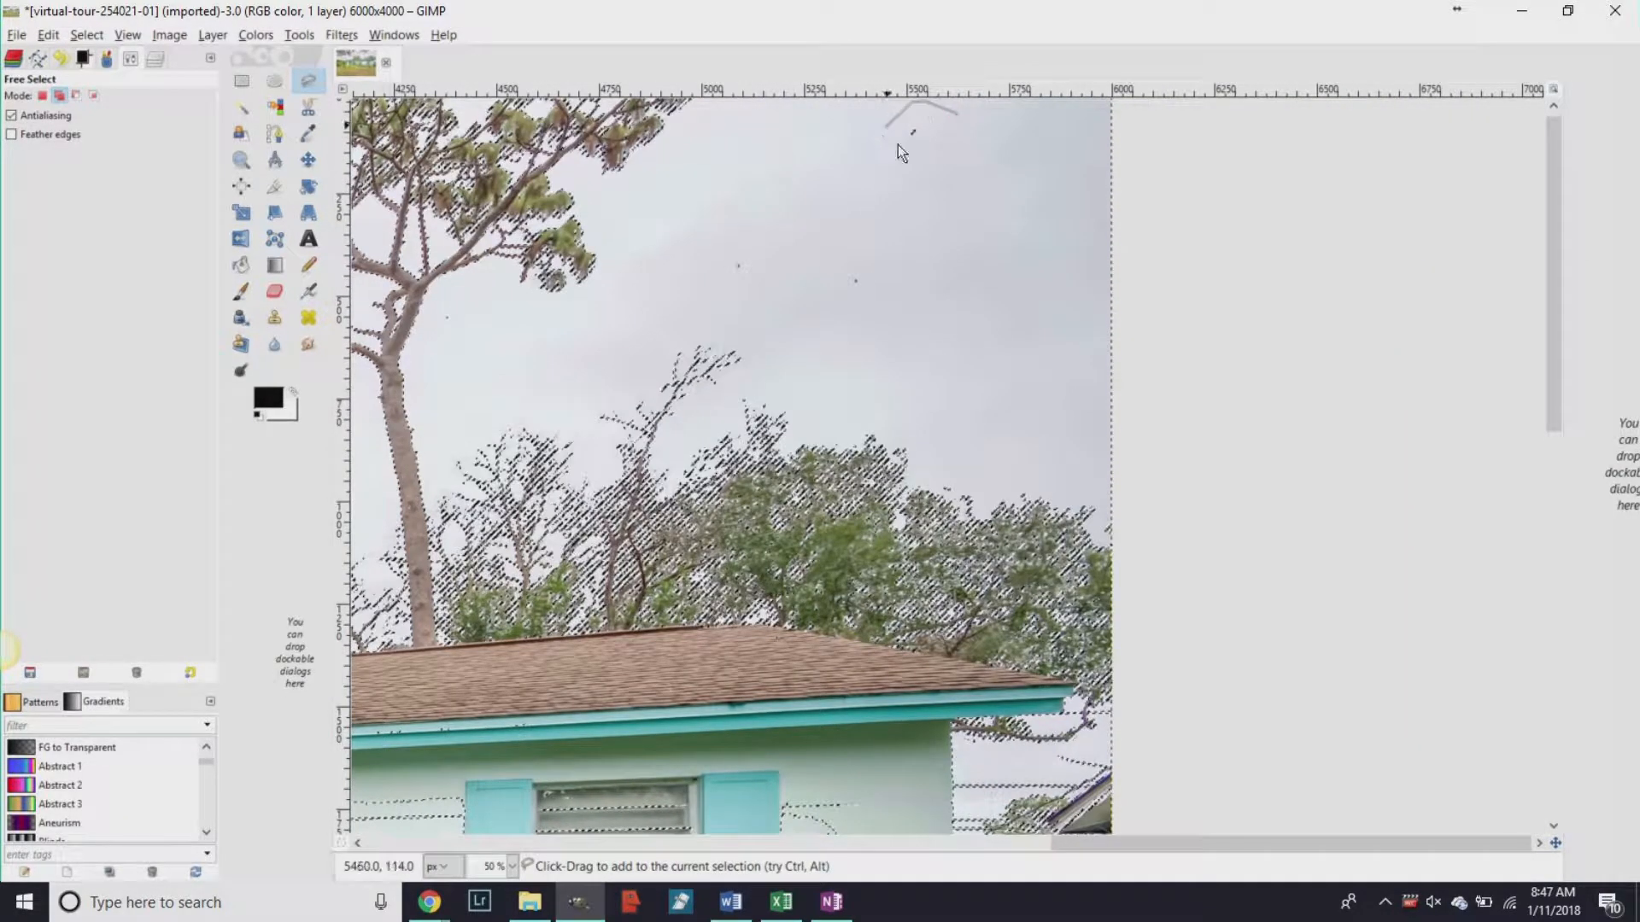
{"action": "left_click", "coordinate": [955, 115]}
{"action": "scroll", "coordinate": [803, 417], "scroll_direction": "down", "scroll_amount": 2}
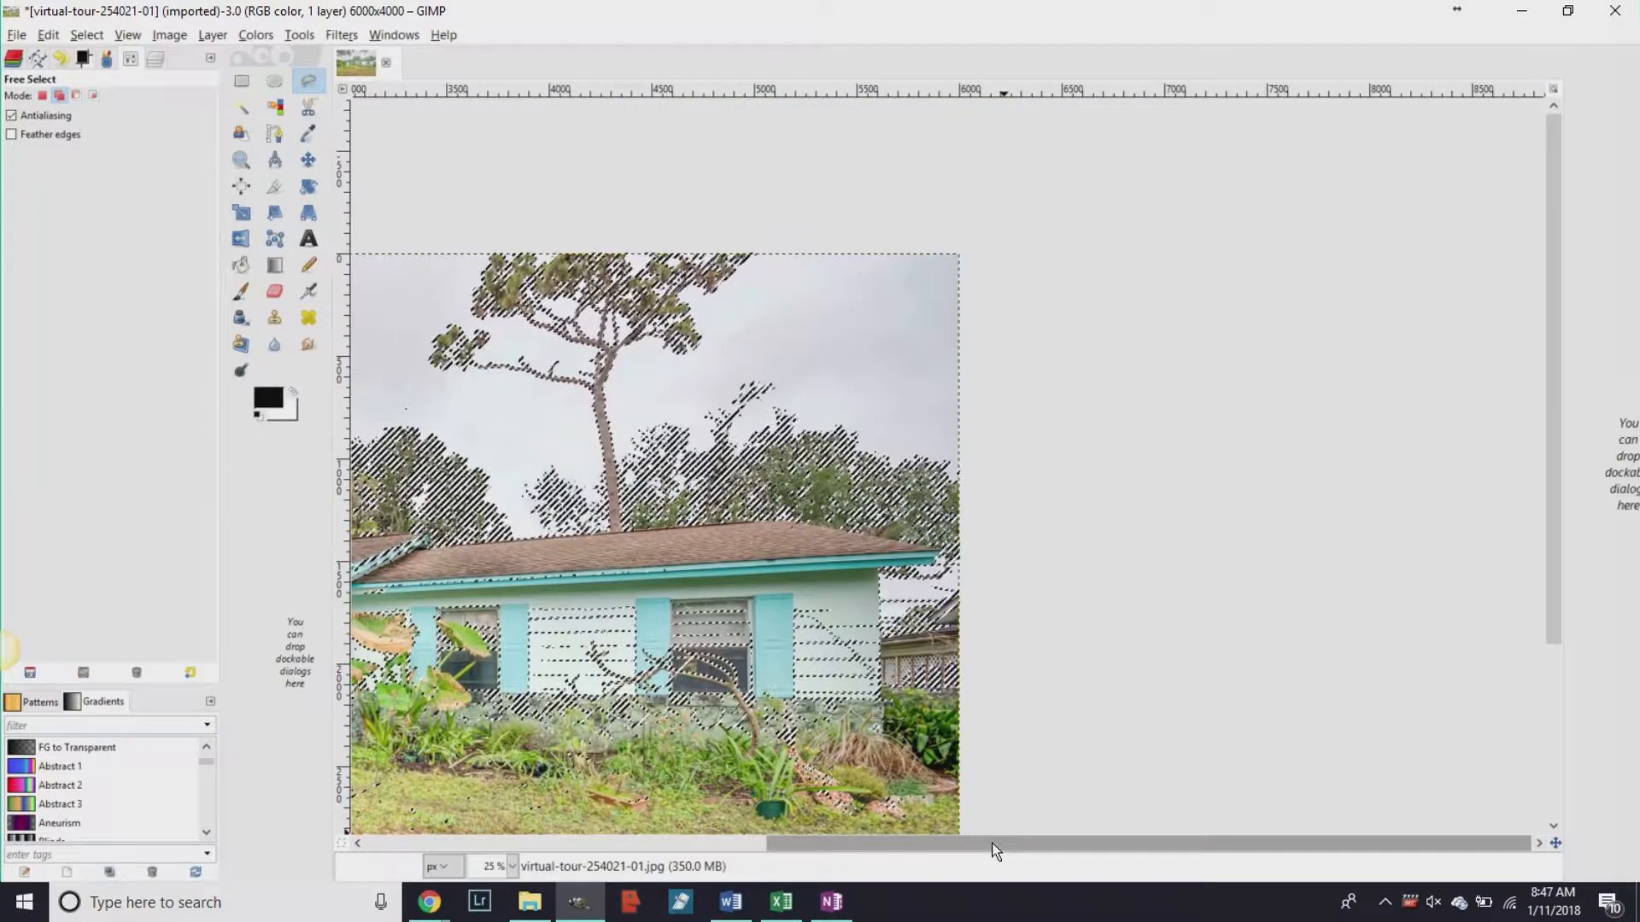
{"action": "left_click_drag", "start_coordinate": [994, 843], "coordinate": [766, 842]}
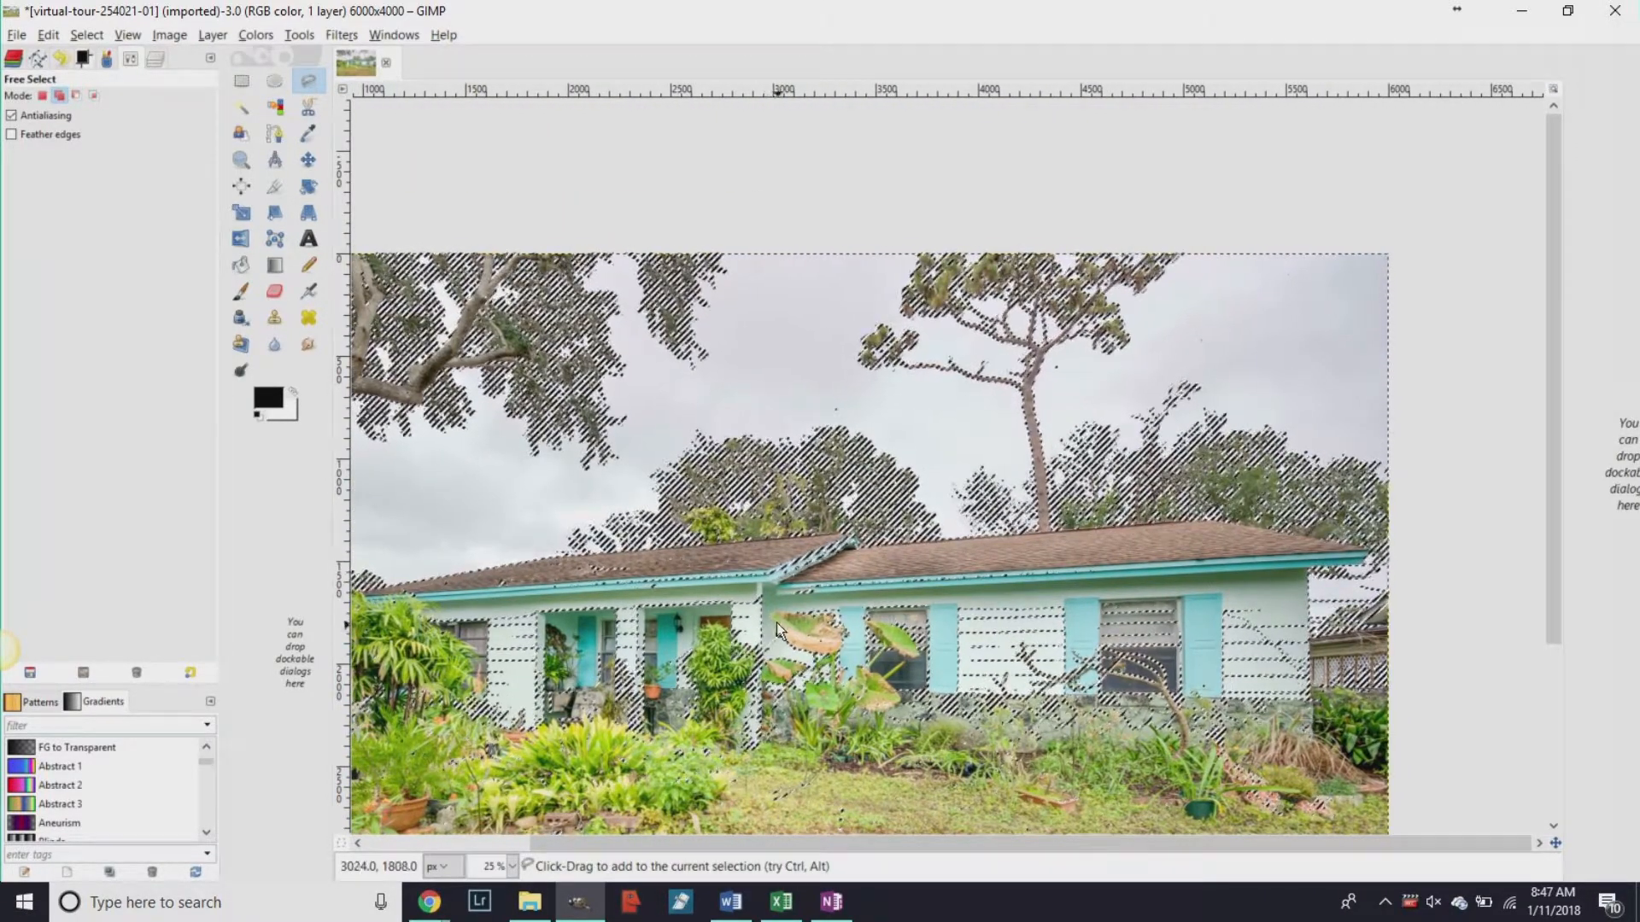
{"action": "scroll", "coordinate": [777, 623], "scroll_direction": "up", "scroll_amount": 4}
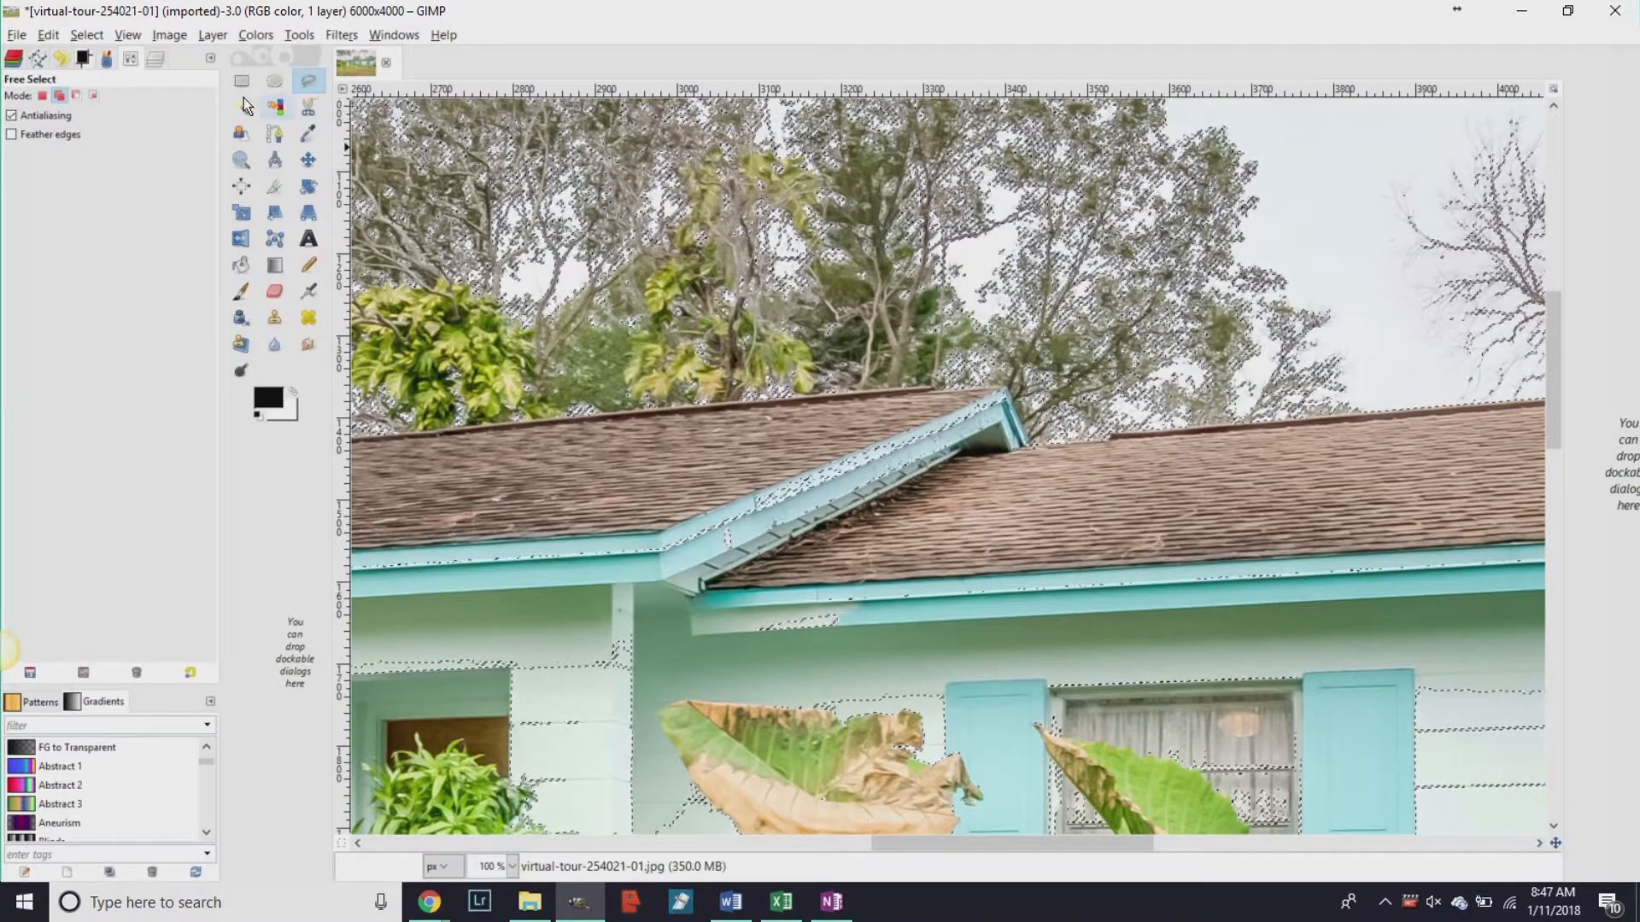
Subtract the roof gable from the sky selection with a polygon outline.
{"action": "left_click", "coordinate": [77, 97]}
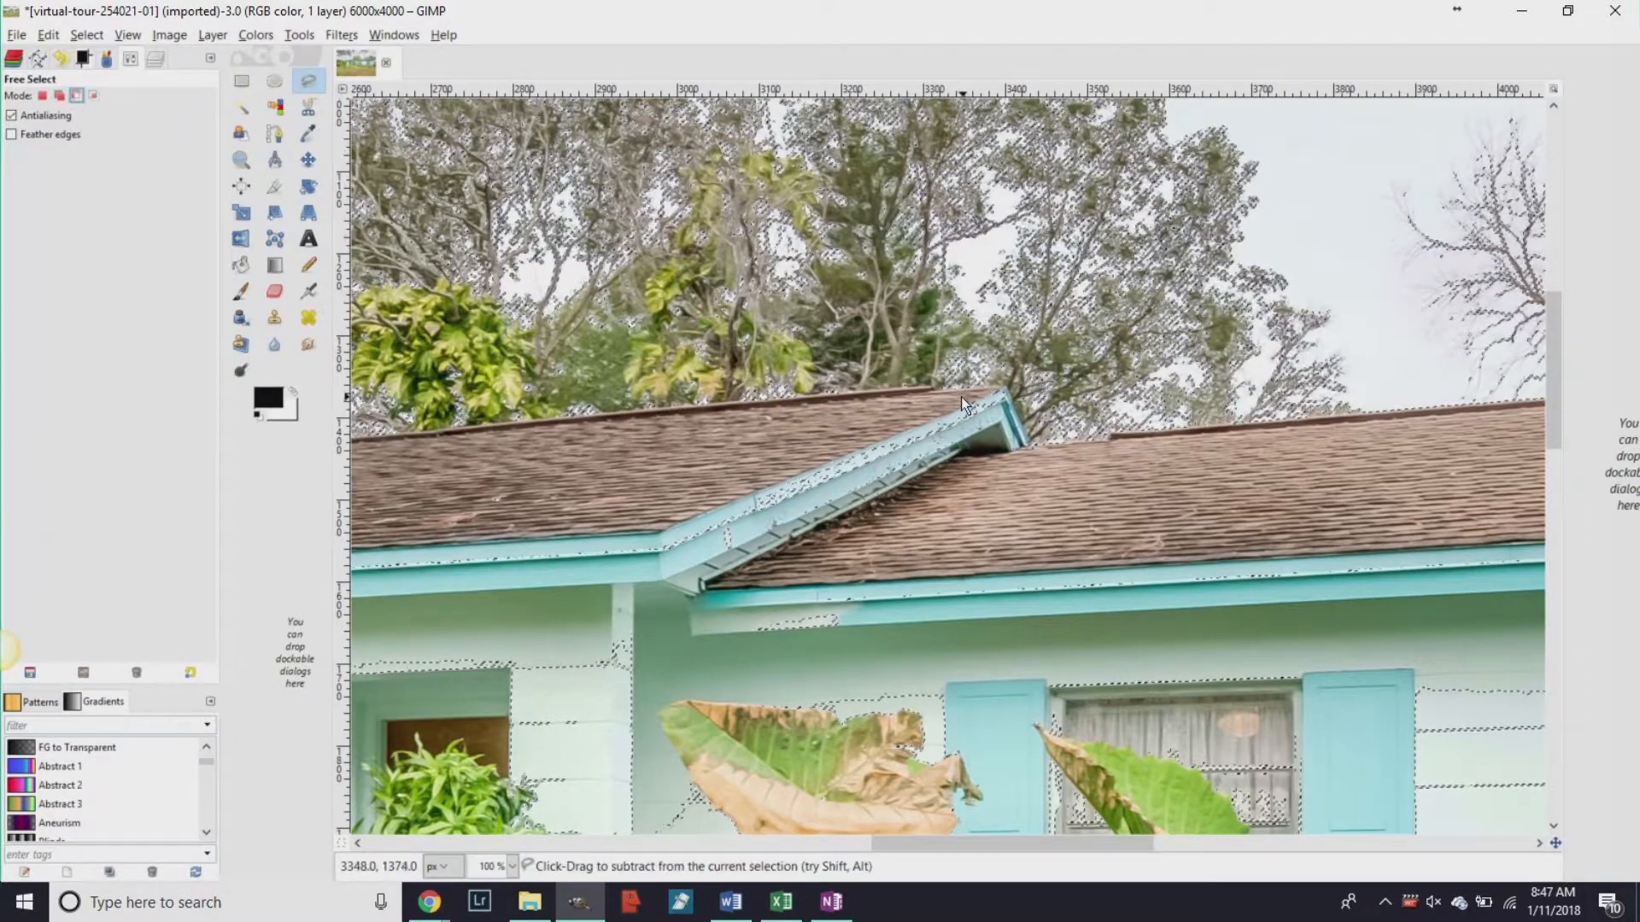
{"action": "left_click", "coordinate": [1007, 384]}
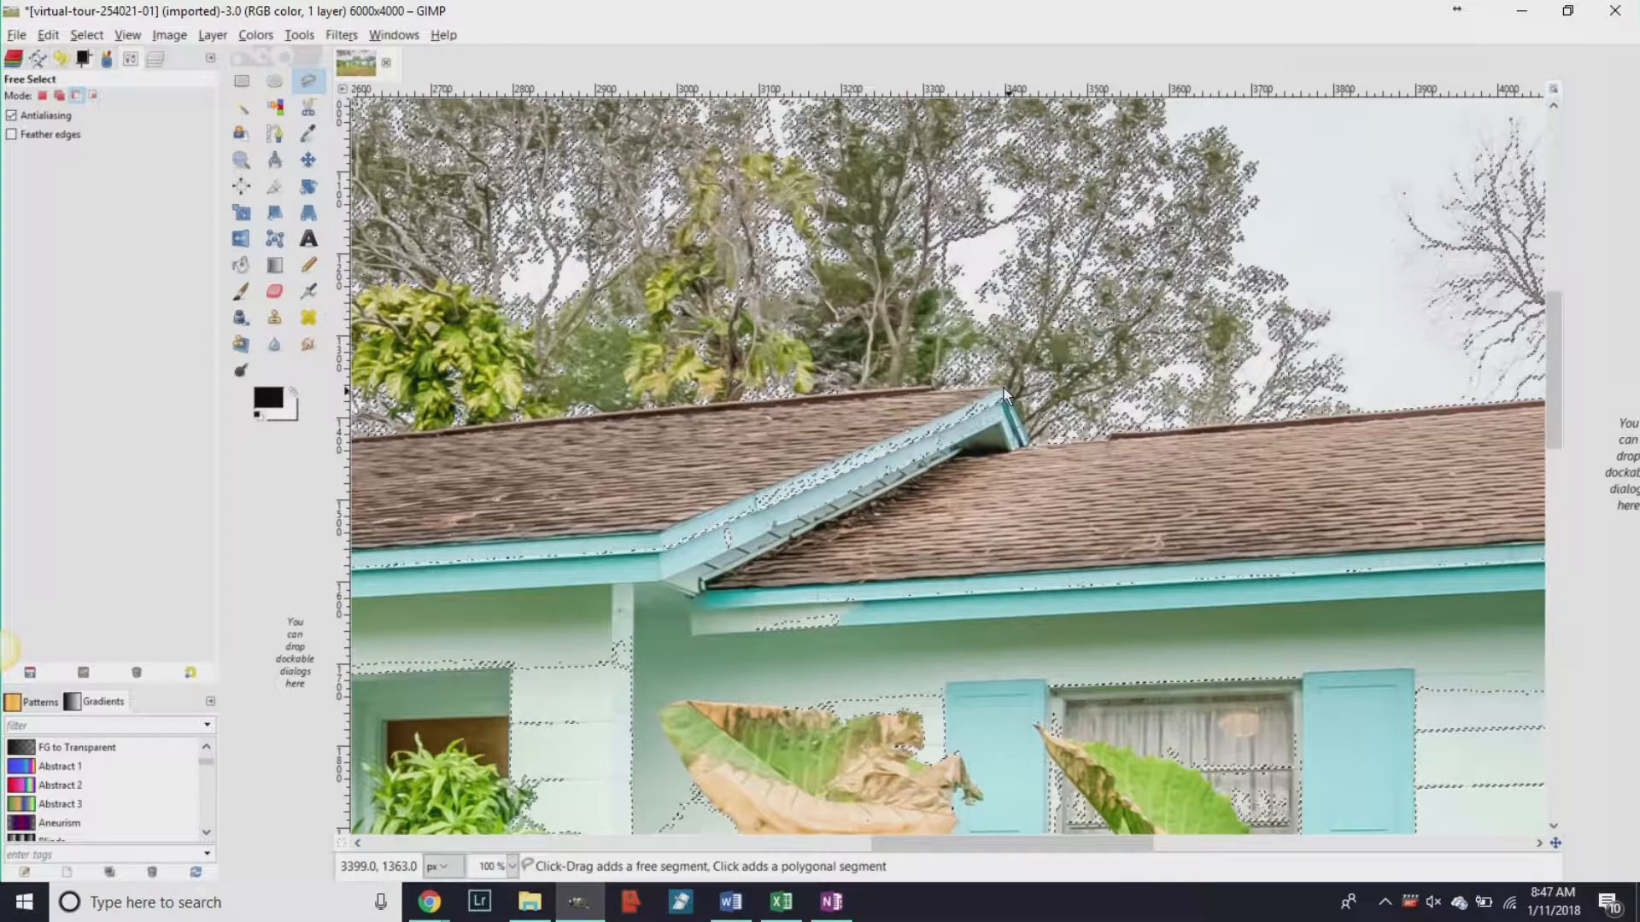
{"action": "left_click", "coordinate": [1027, 444]}
{"action": "left_click", "coordinate": [716, 596]}
{"action": "left_click", "coordinate": [960, 396]}
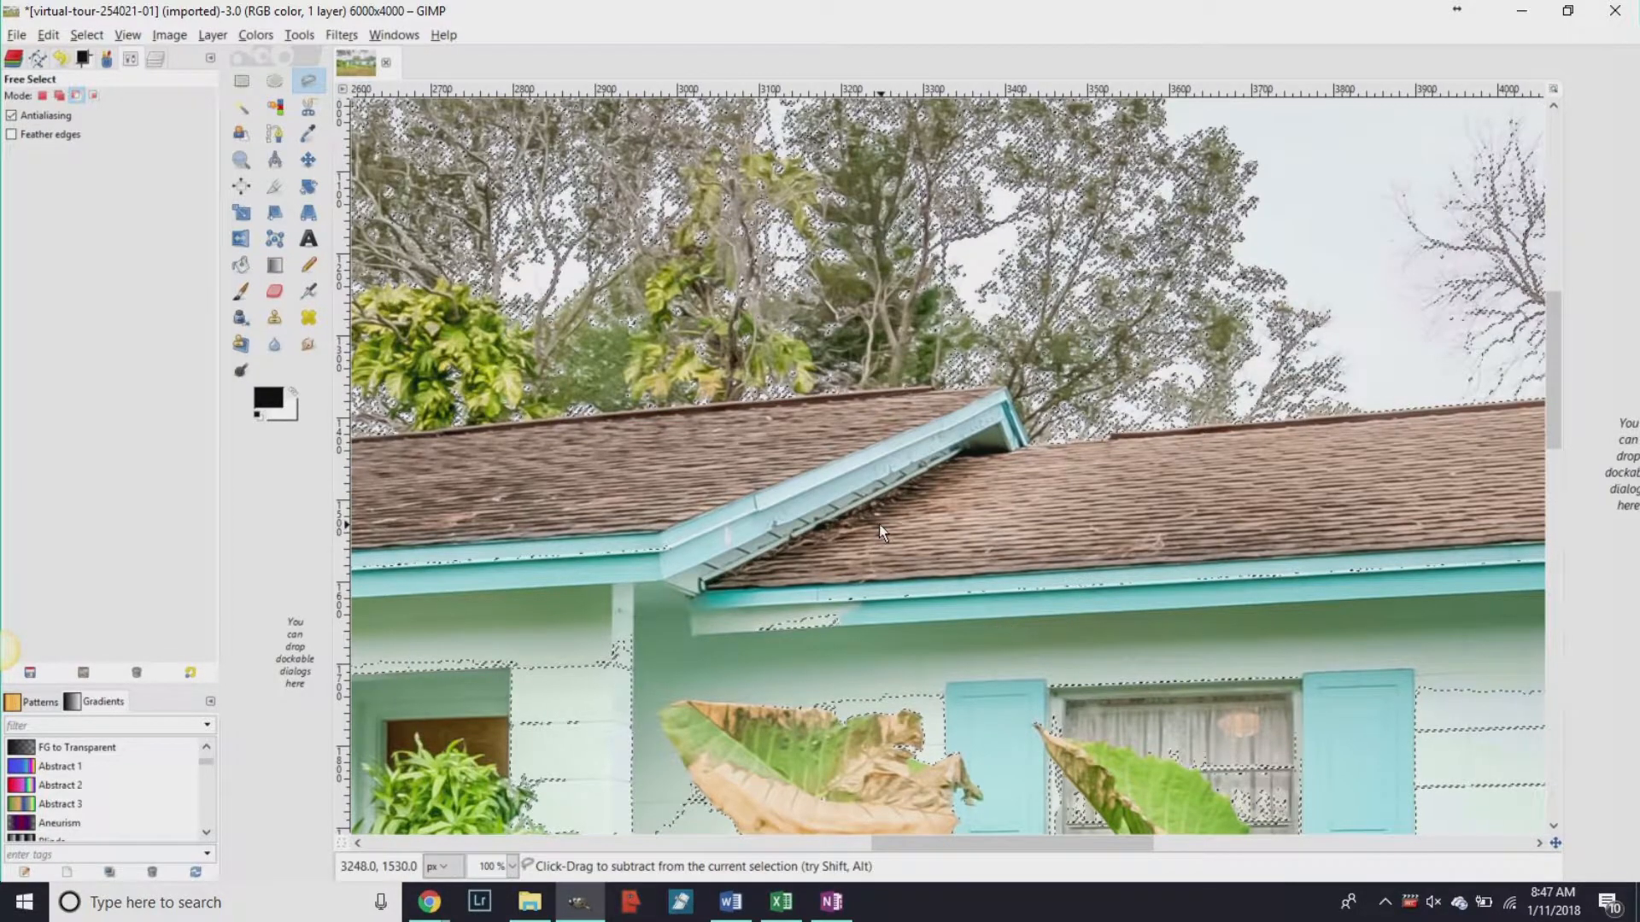
{"action": "scroll", "coordinate": [879, 524], "scroll_direction": "down", "scroll_amount": 5}
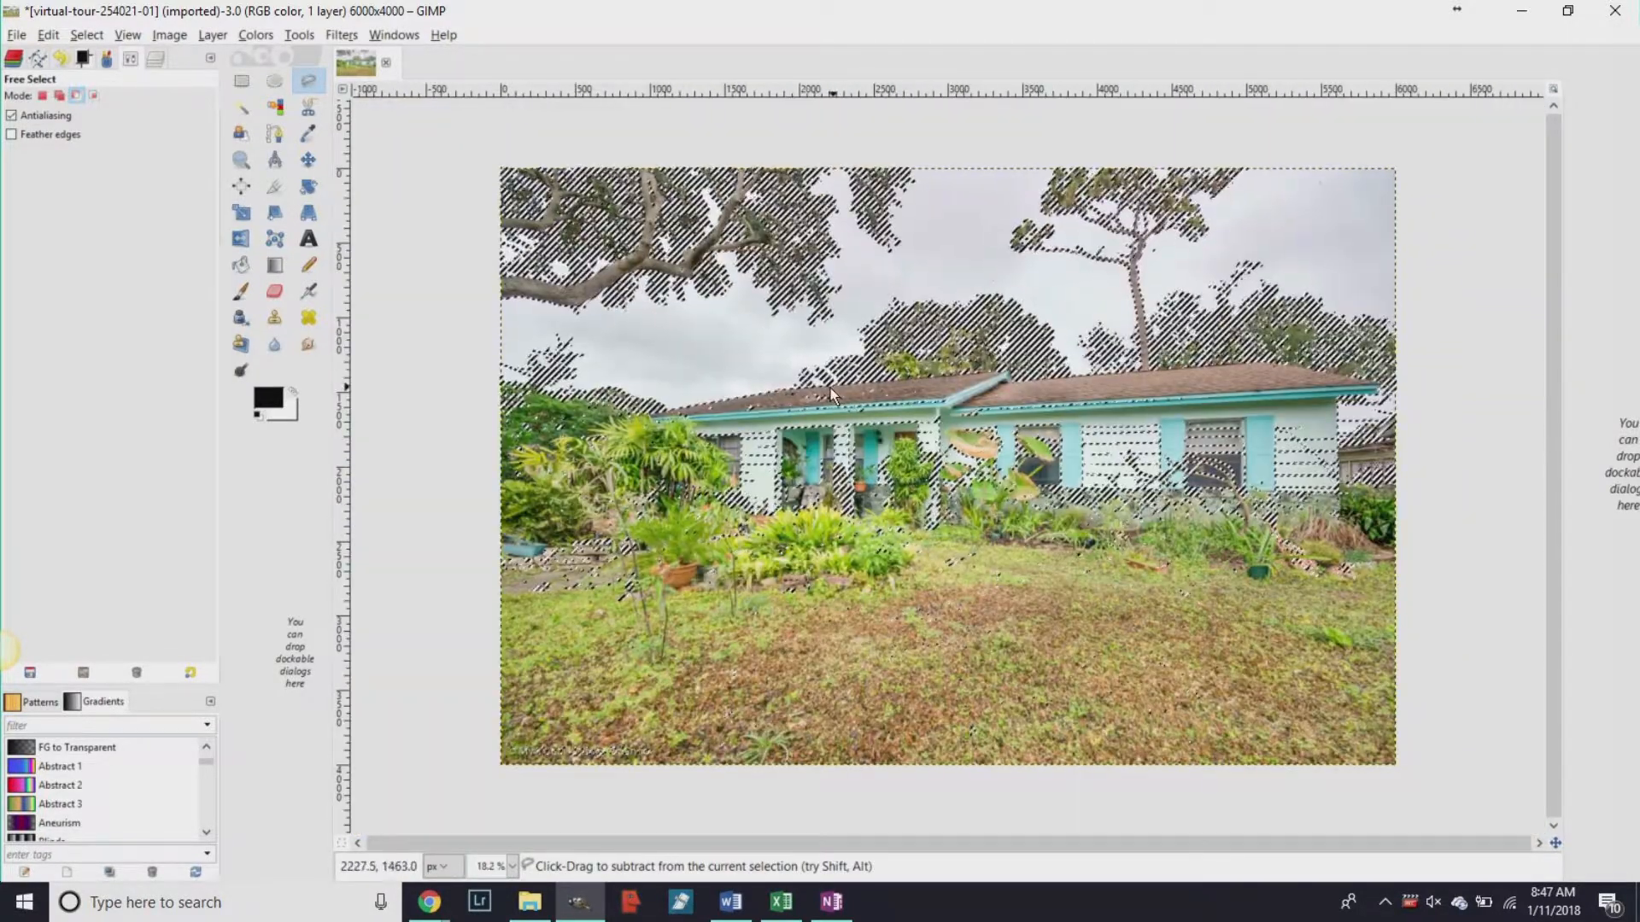
{"action": "scroll", "coordinate": [1409, 462], "scroll_direction": "up", "scroll_amount": 3}
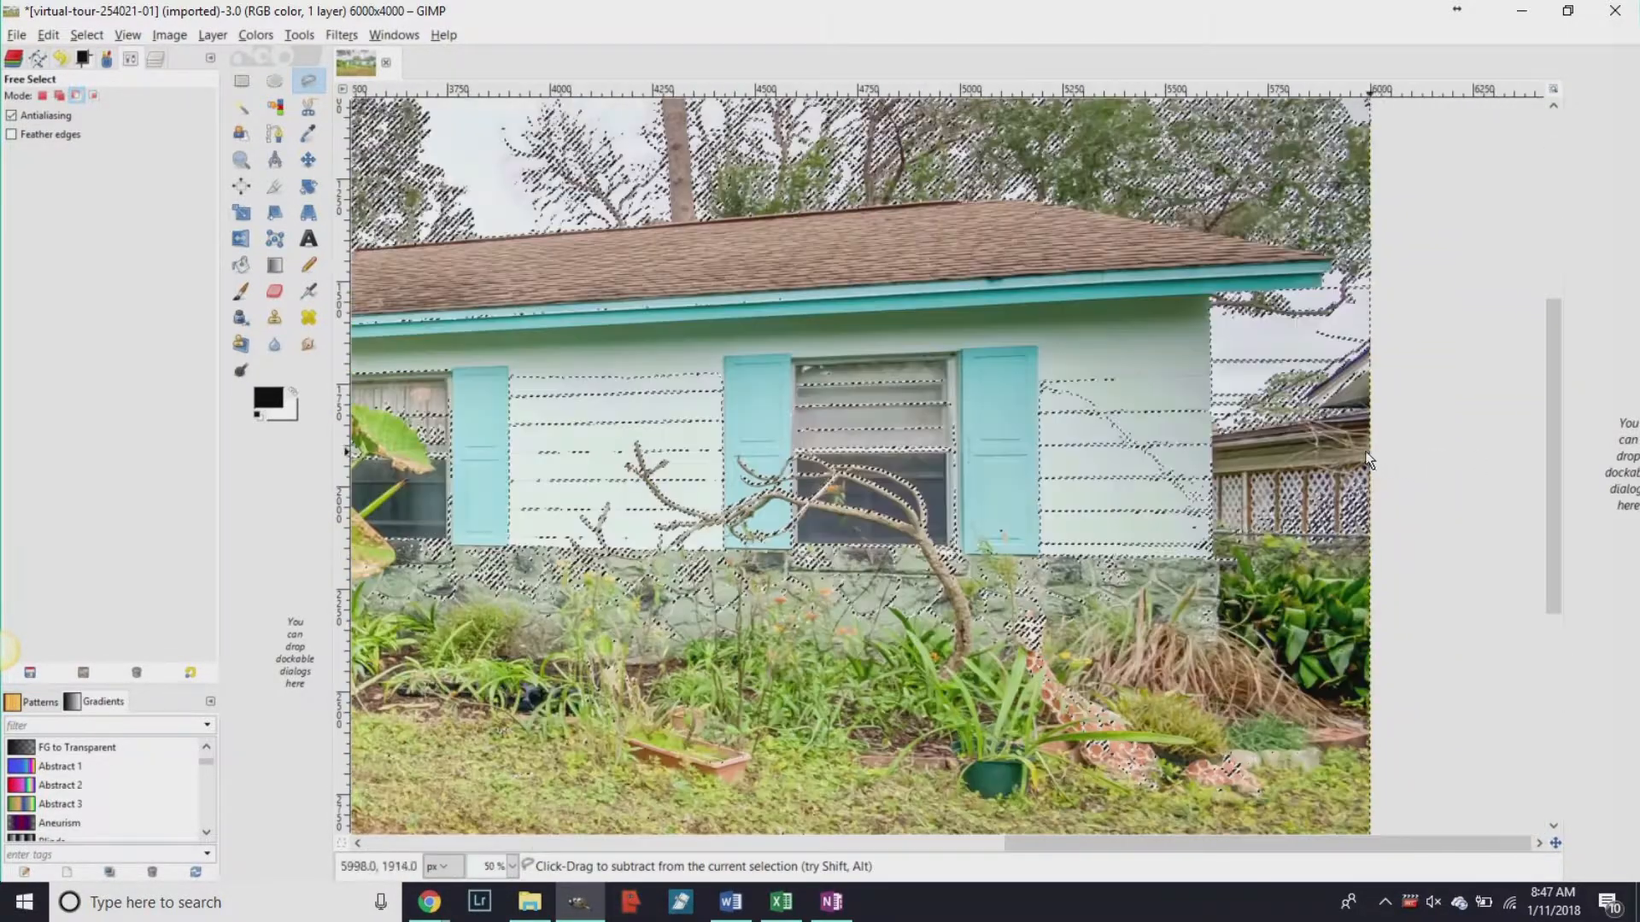
Cut the pale right-wall sections out of the sky selection with freehand outlines.
{"action": "left_click", "coordinate": [1206, 386]}
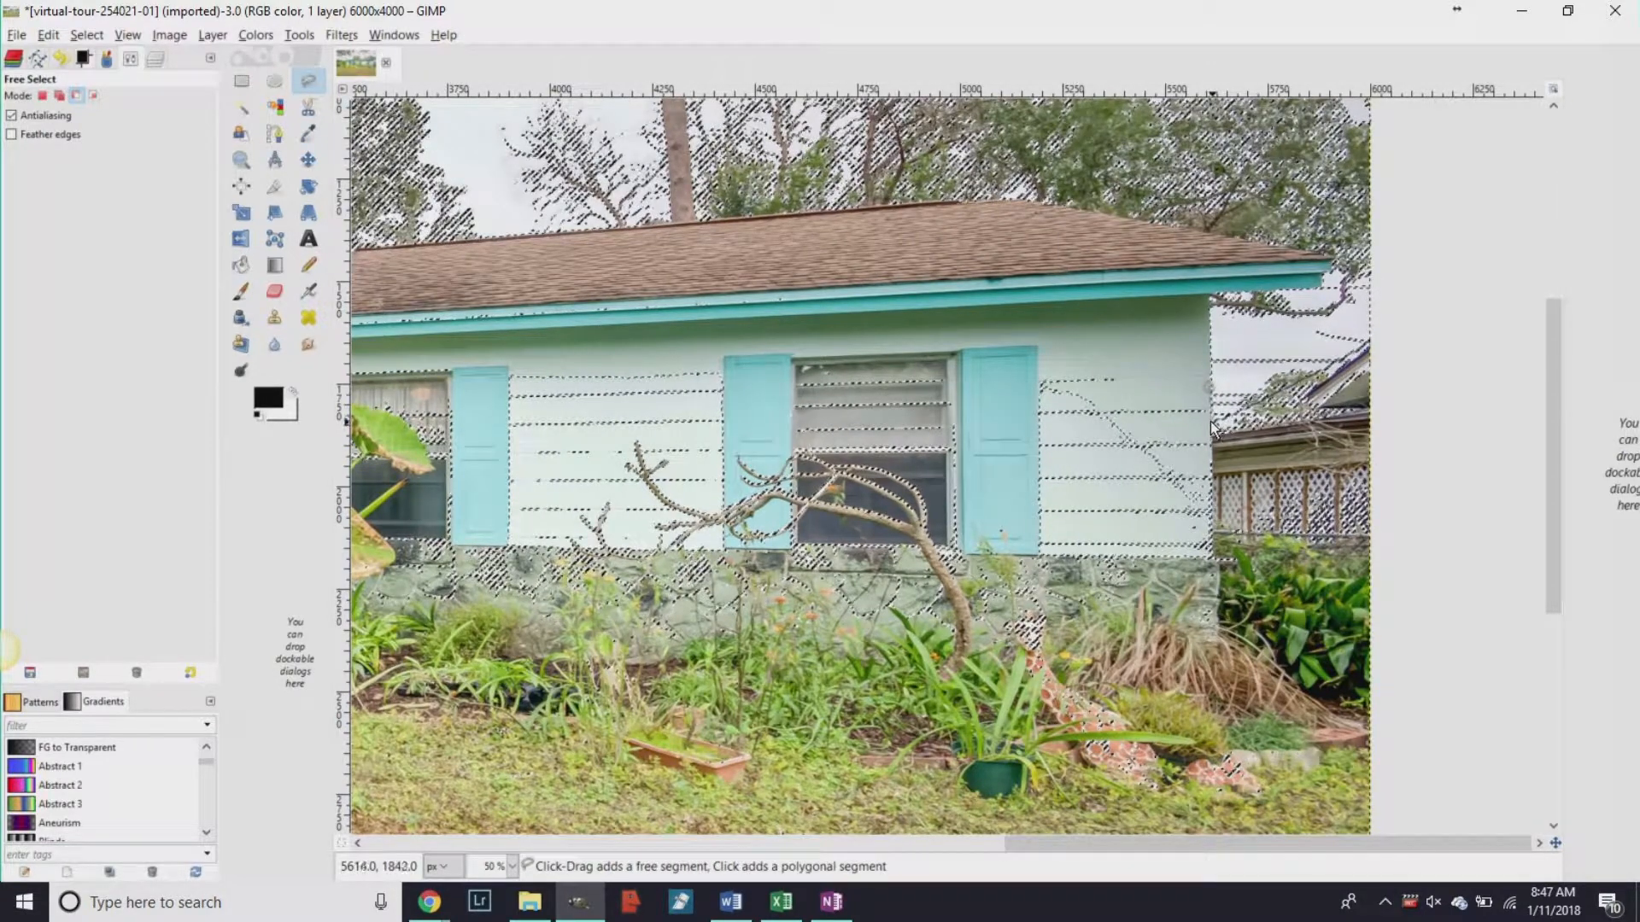
{"action": "mouse_move", "coordinate": [1049, 513]}
{"action": "left_mouse_down"}
{"action": "mouse_move", "coordinate": [1038, 357]}
{"action": "mouse_move", "coordinate": [1069, 337]}
{"action": "mouse_move", "coordinate": [1209, 383]}
{"action": "left_mouse_up"}
{"action": "left_click", "coordinate": [1208, 387]}
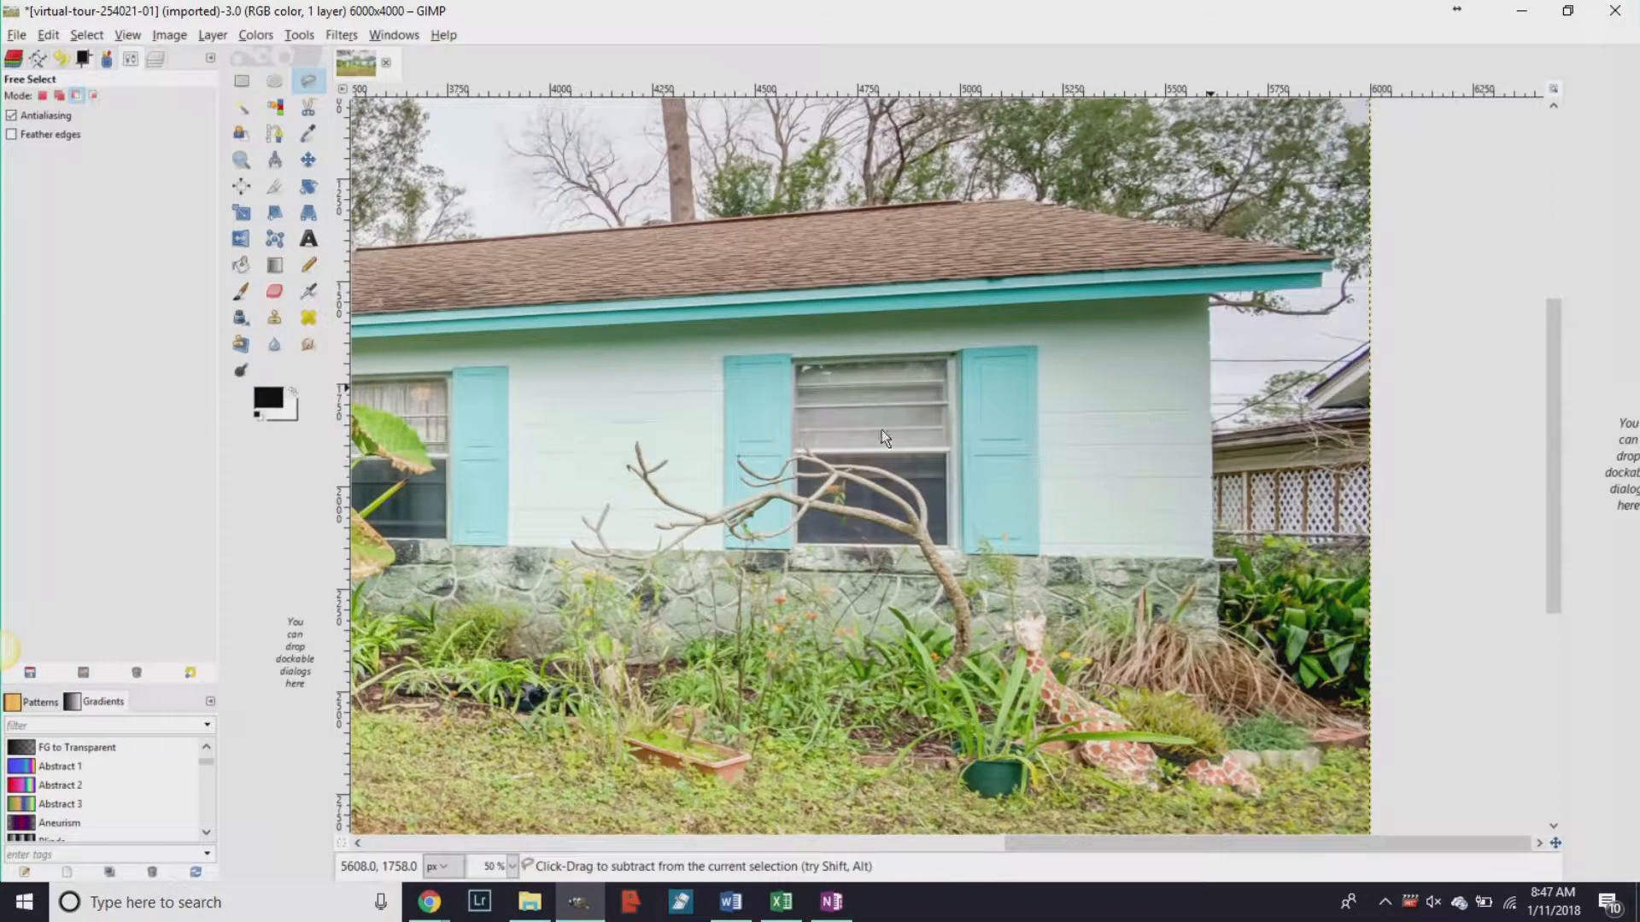
{"action": "scroll", "coordinate": [673, 354], "scroll_direction": "up", "scroll_amount": 5}
{"action": "scroll", "coordinate": [724, 376], "scroll_direction": "down", "scroll_amount": 5}
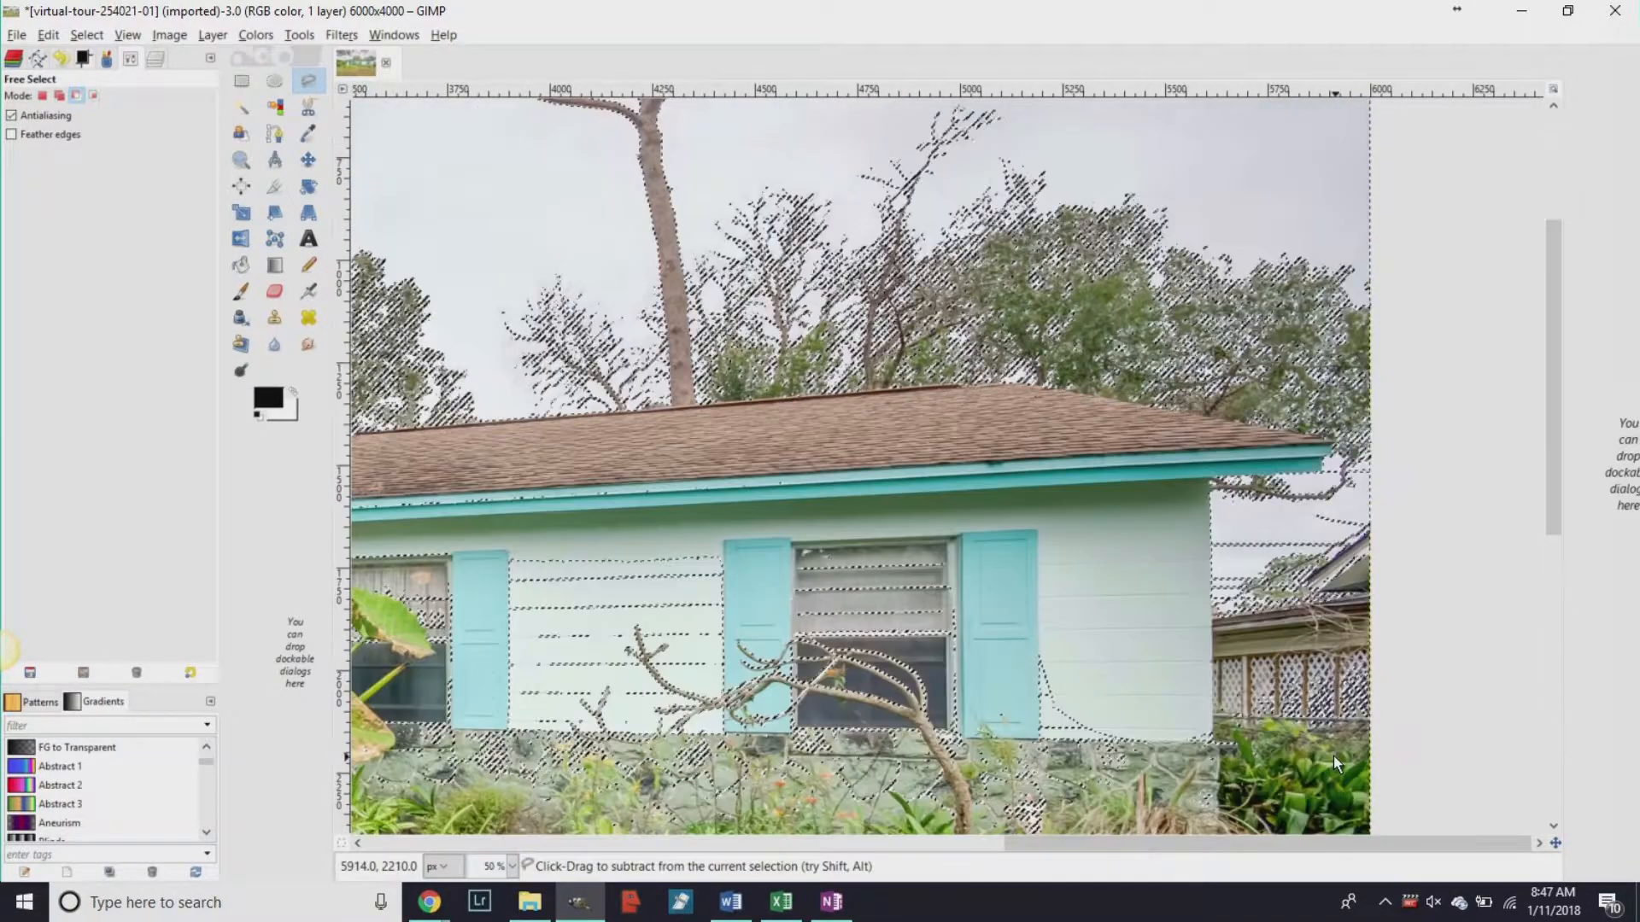
{"action": "scroll", "coordinate": [1367, 512], "scroll_direction": "up", "scroll_amount": 2}
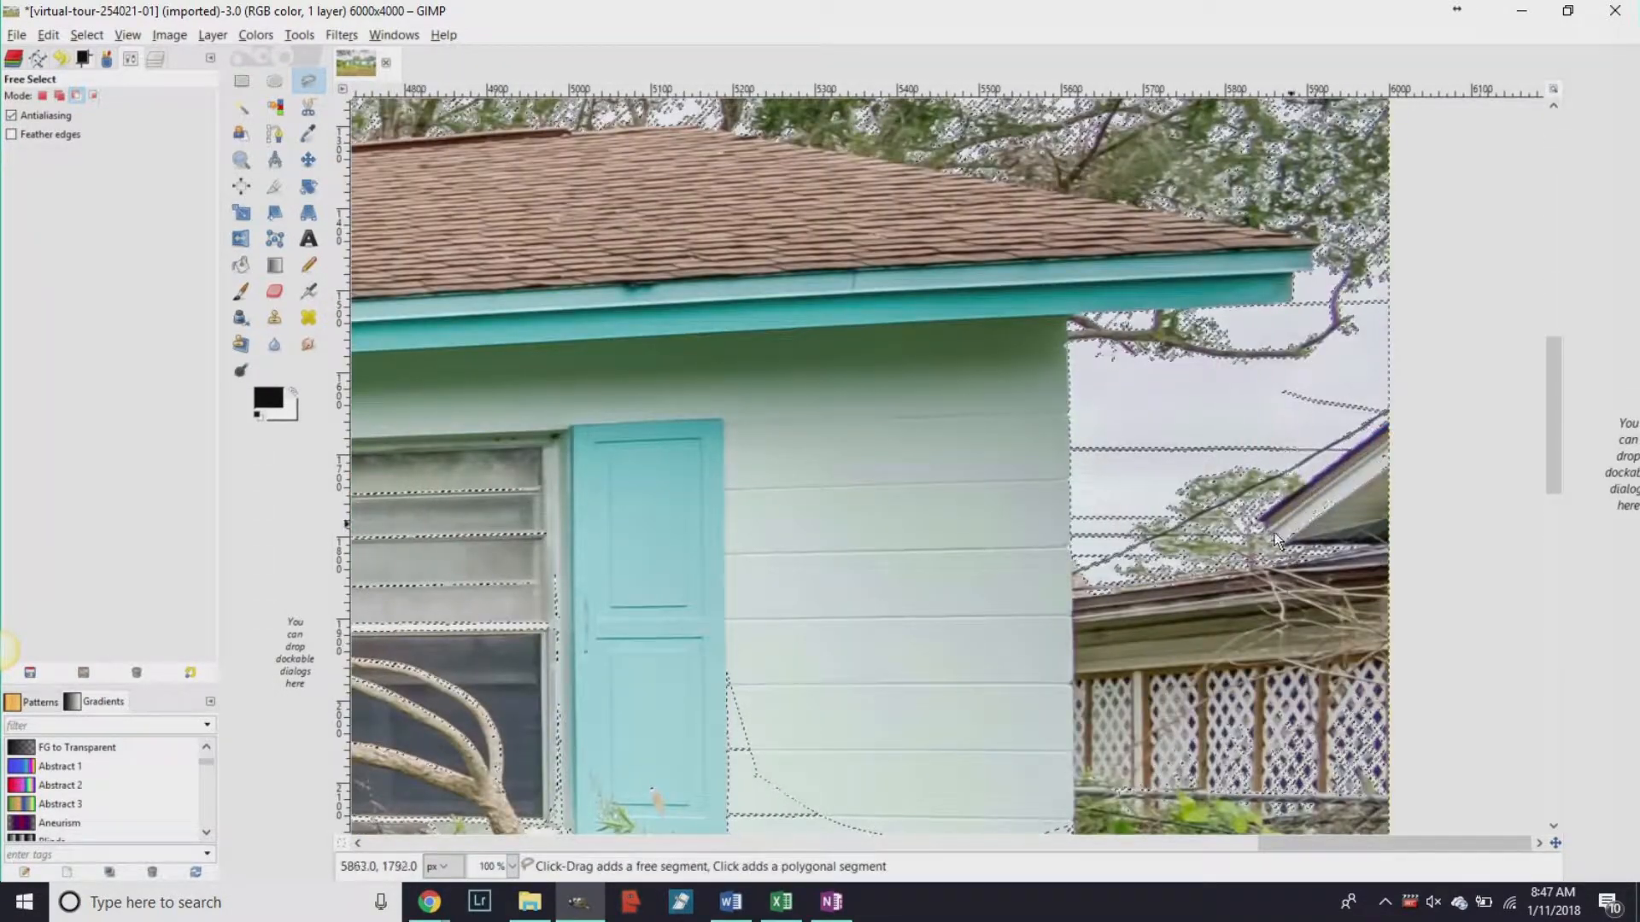
{"action": "mouse_move", "coordinate": [1364, 565]}
{"action": "left_mouse_down"}
{"action": "mouse_move", "coordinate": [1424, 500]}
{"action": "mouse_move", "coordinate": [1412, 457]}
{"action": "left_mouse_up"}
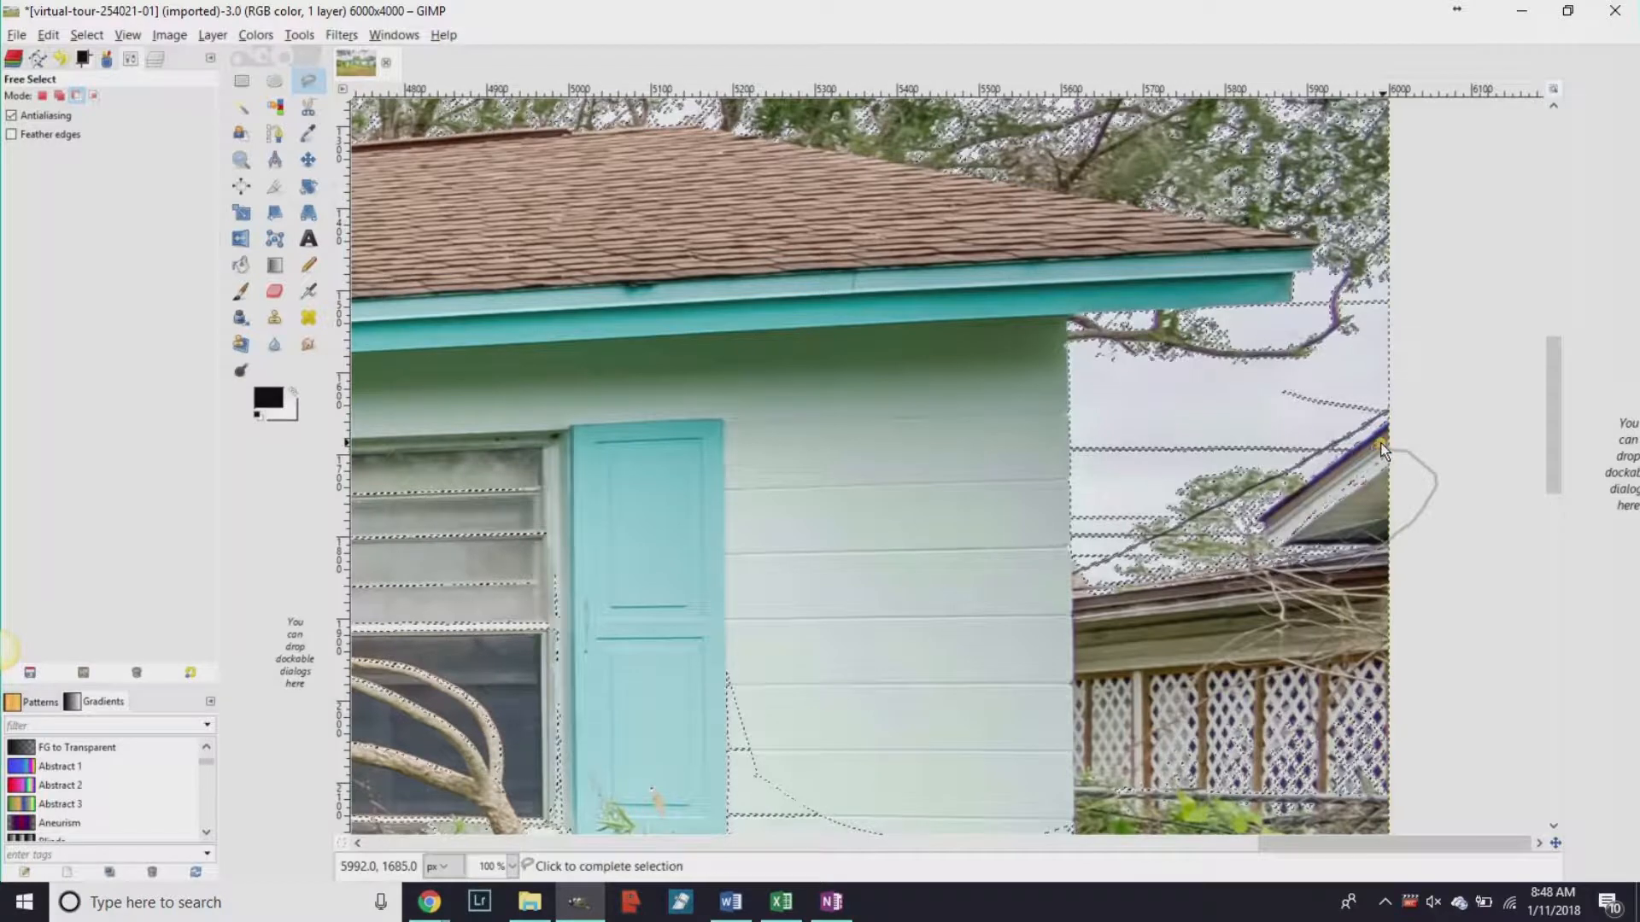
{"action": "left_click", "coordinate": [1380, 443]}
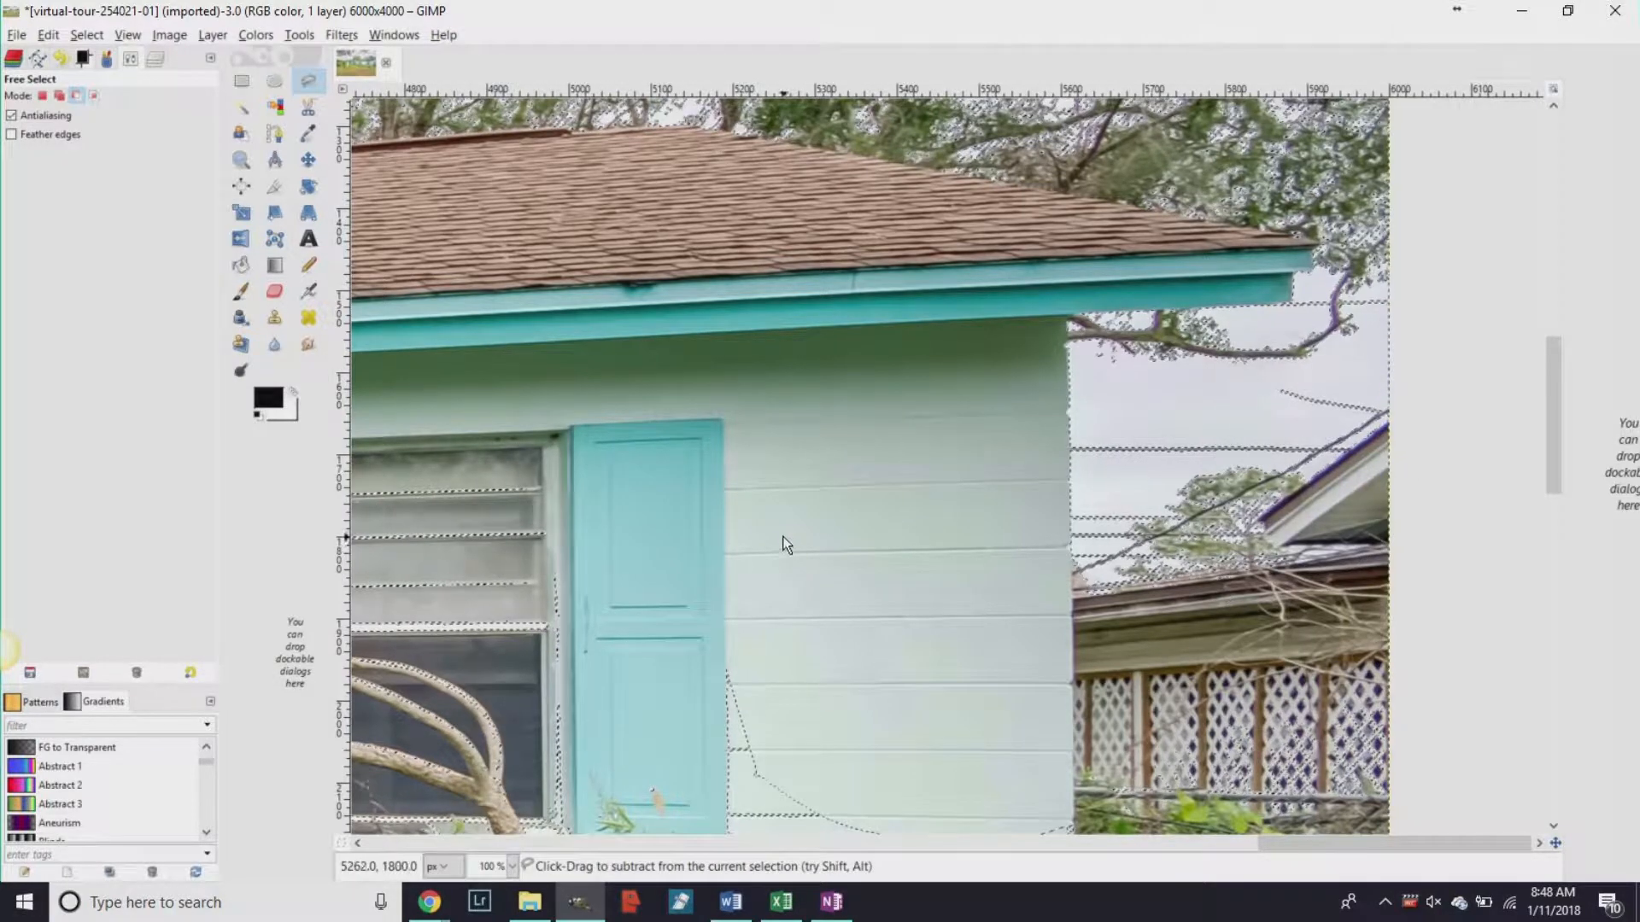
{"action": "left_click", "coordinate": [1110, 587]}
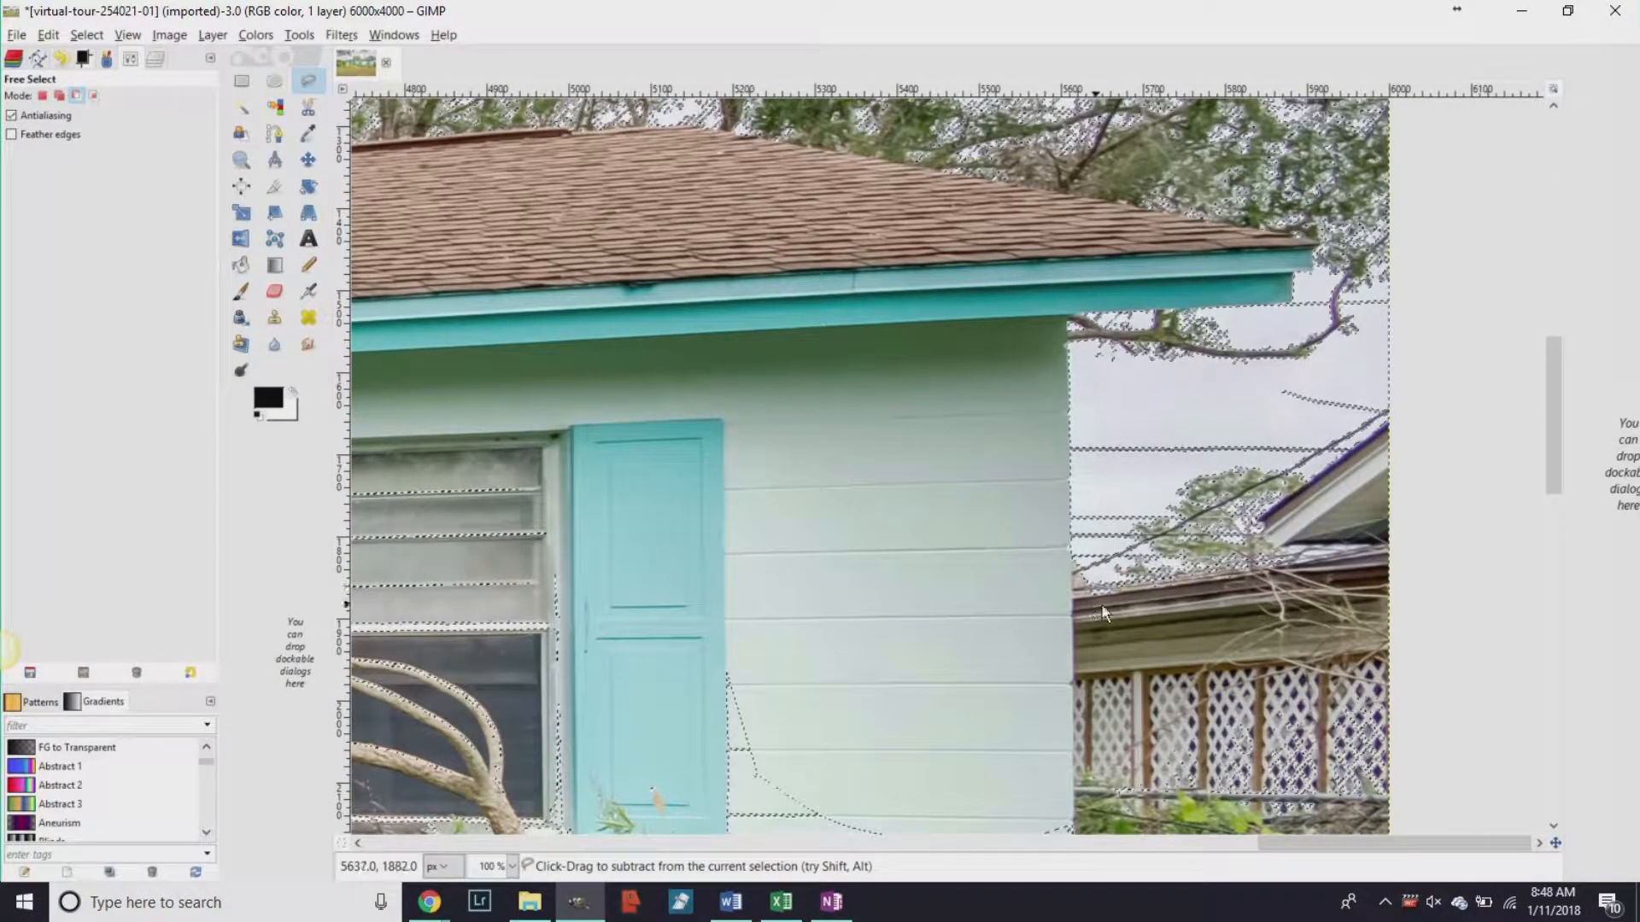
{"action": "scroll", "coordinate": [803, 499], "scroll_direction": "down", "scroll_amount": 3}
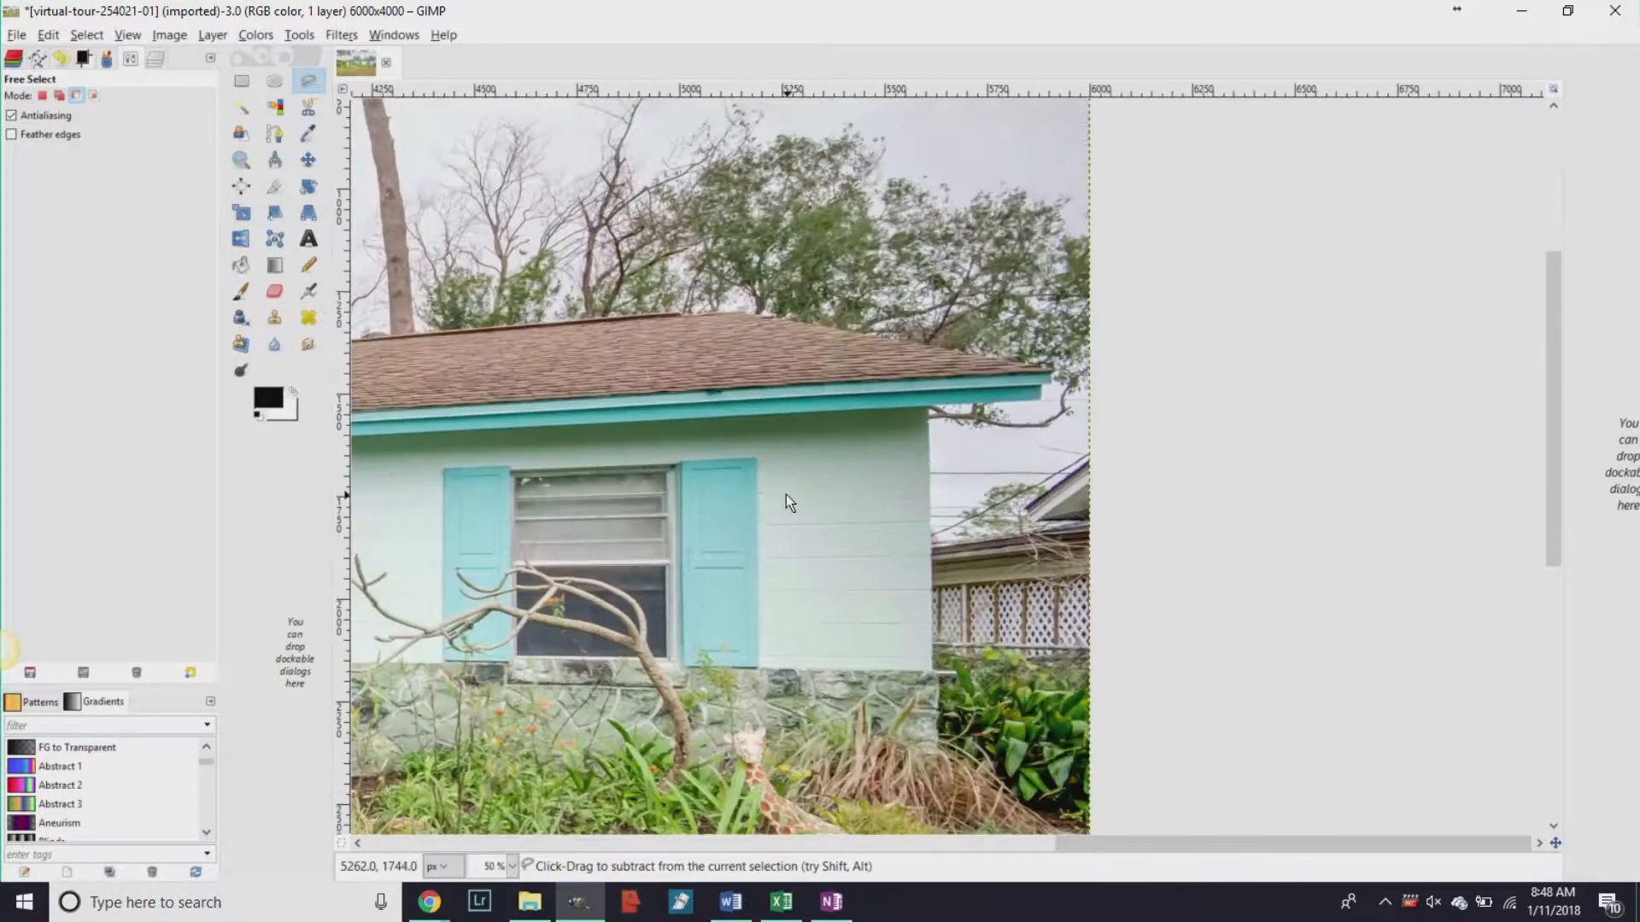
{"action": "scroll", "coordinate": [866, 737], "scroll_direction": "left", "scroll_amount": 10}
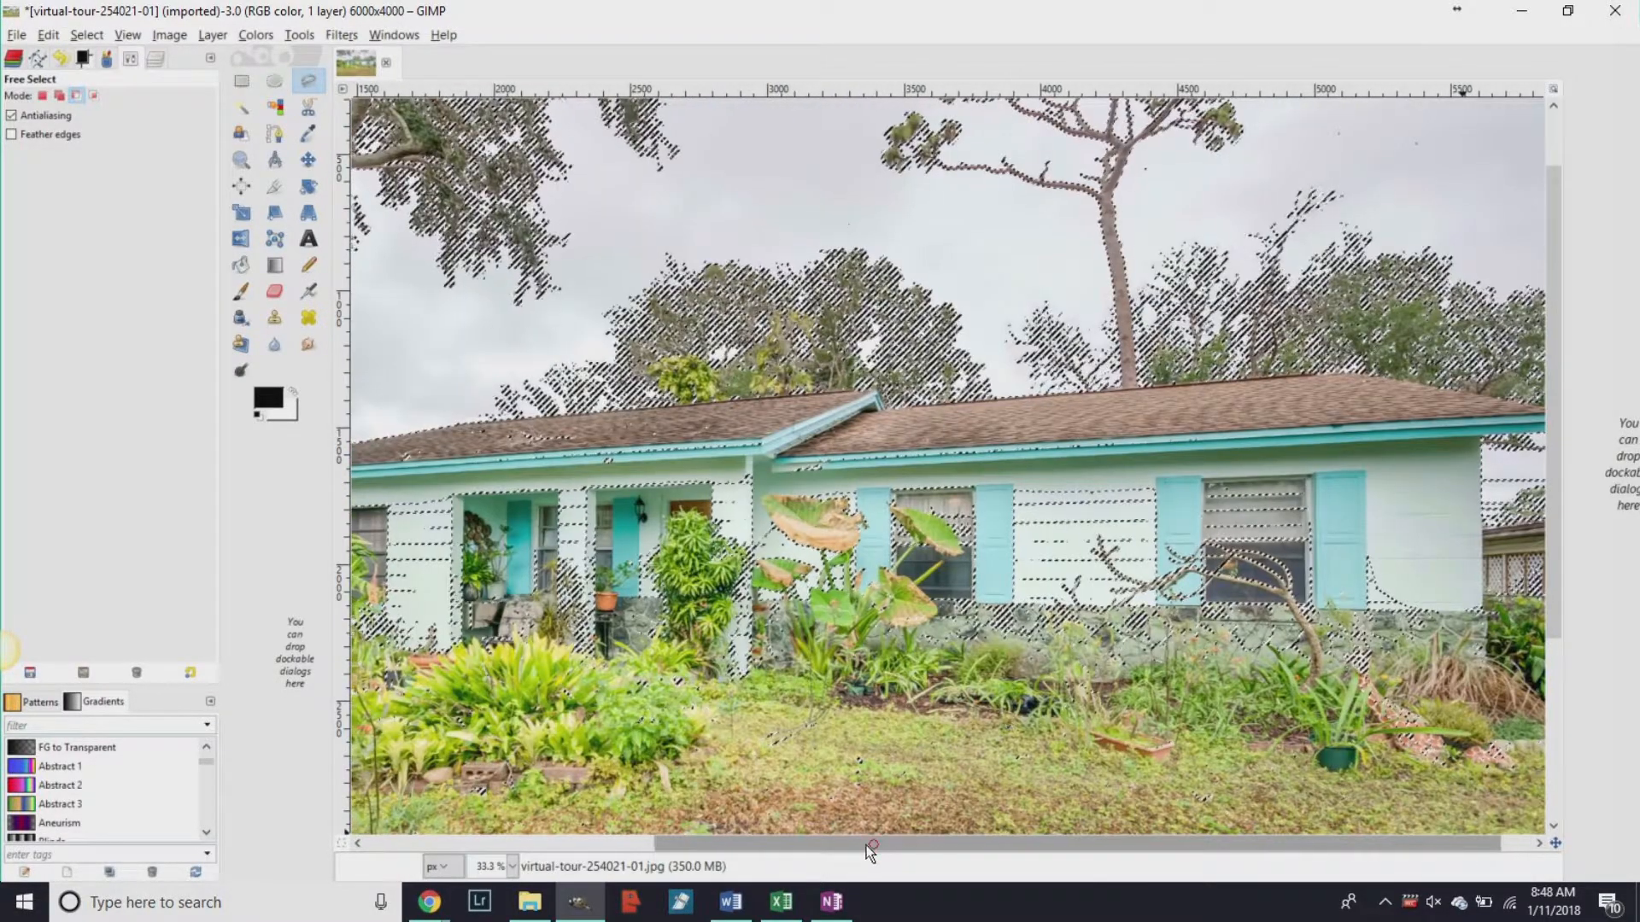
{"action": "scroll", "coordinate": [866, 736], "scroll_direction": "down", "scroll_amount": 2}
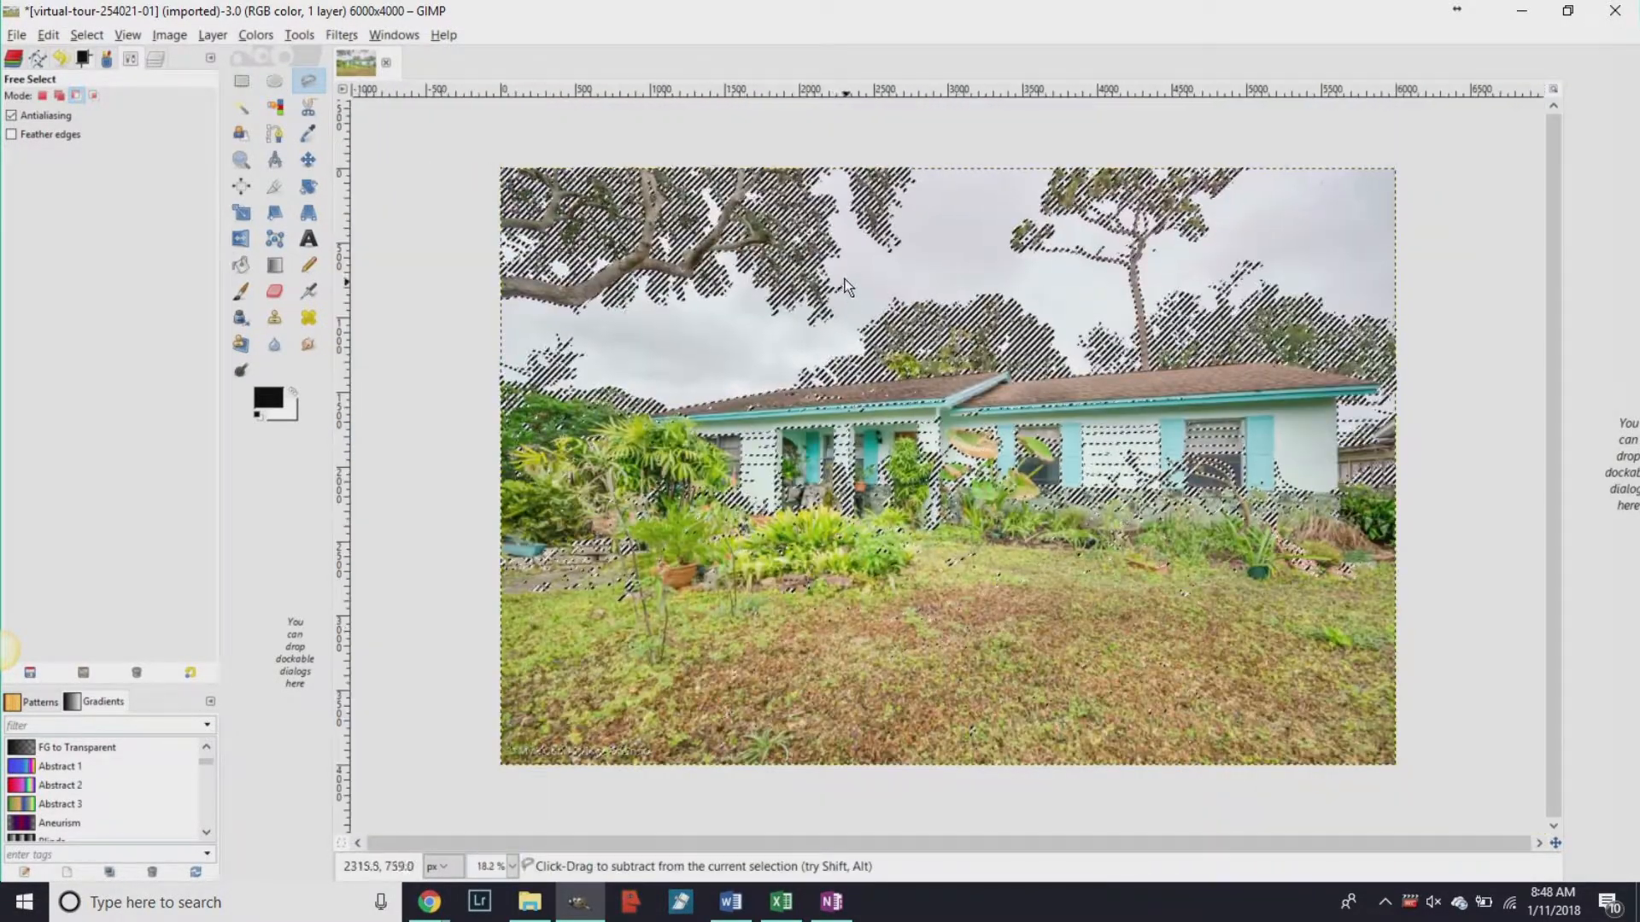
Set the Eraser tool to 100 opacity.
{"action": "left_click", "coordinate": [275, 291]}
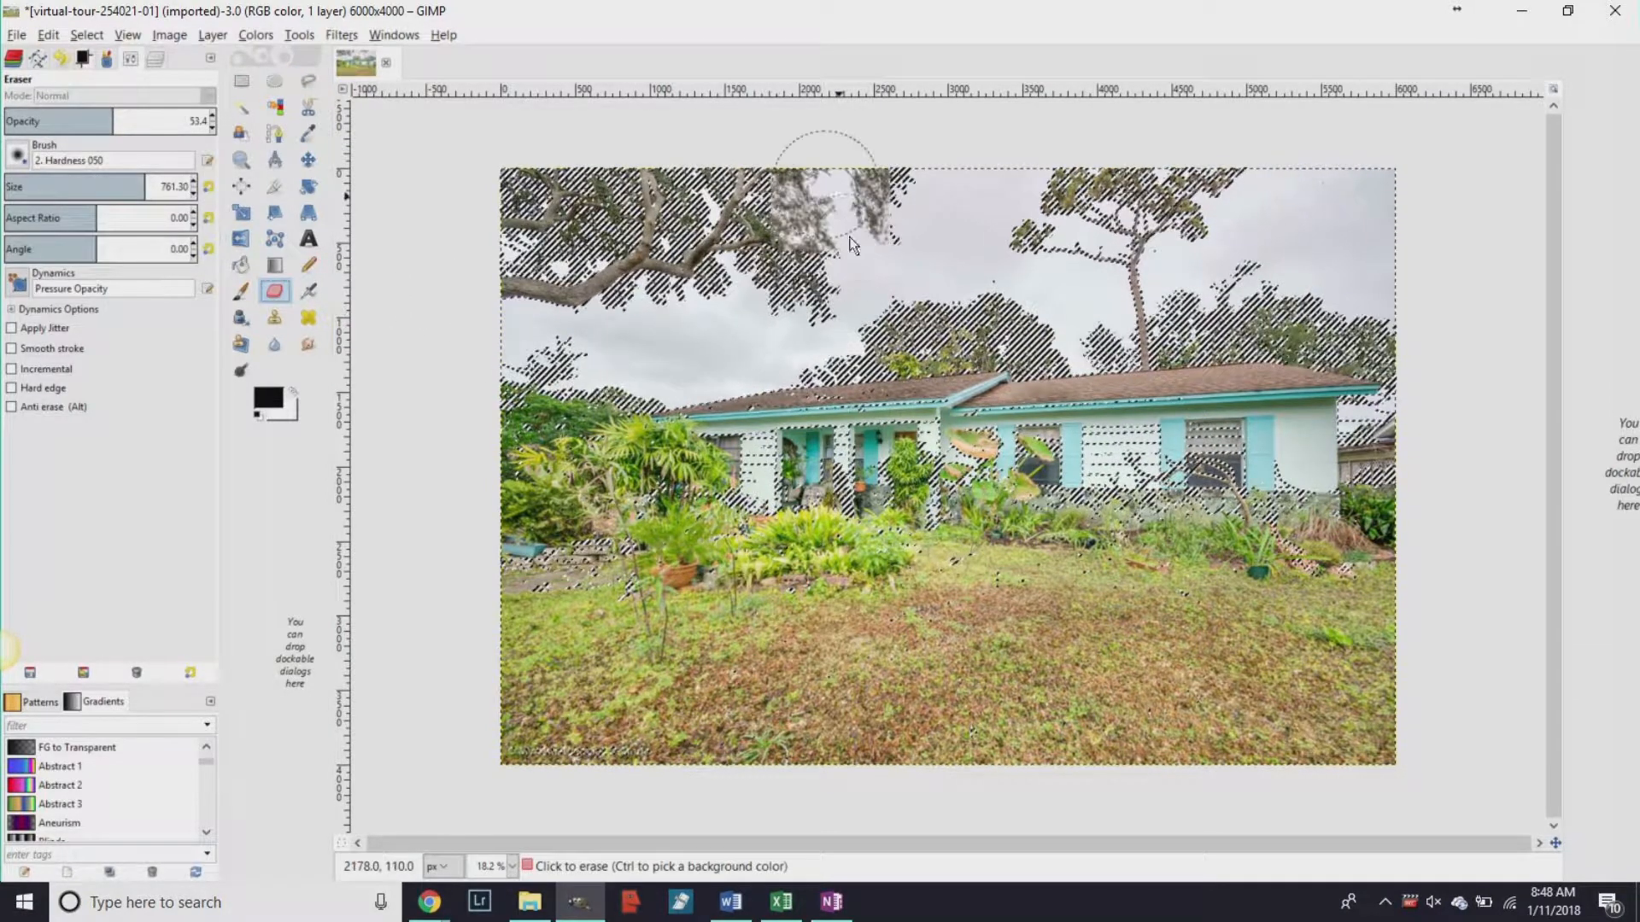
{"action": "left_click", "coordinate": [116, 122]}
{"action": "left_click_drag", "start_coordinate": [123, 111], "coordinate": [290, 110]}
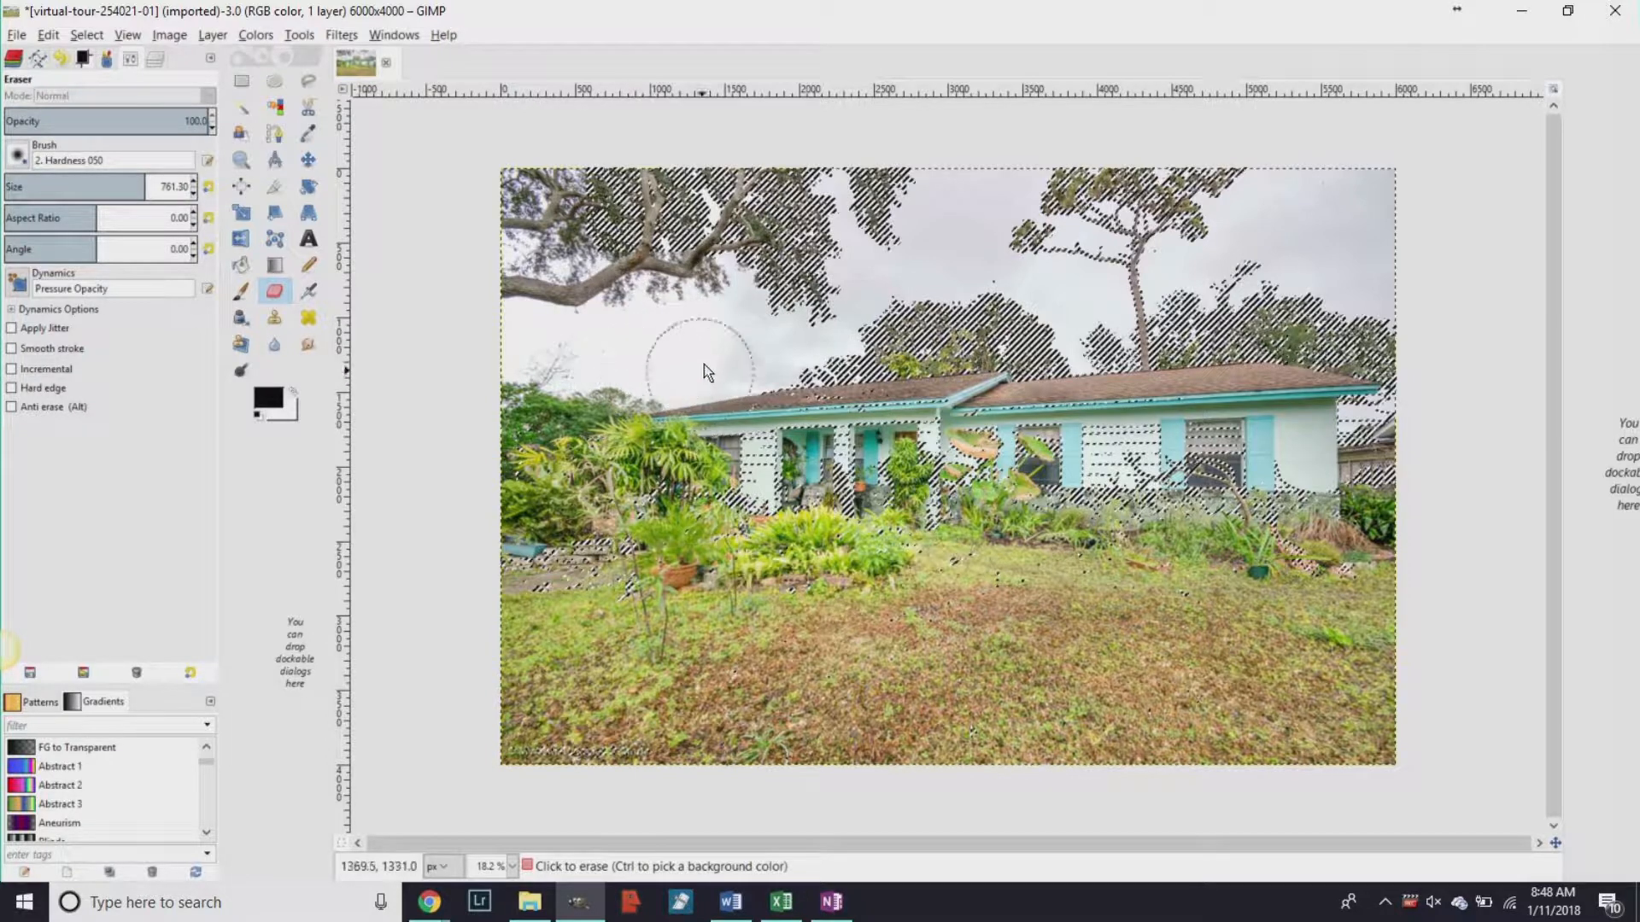
Erase the selected grey sky with broad strokes, then undo the last two strokes.
{"action": "mouse_move", "coordinate": [863, 331]}
{"action": "left_mouse_down"}
{"action": "mouse_move", "coordinate": [853, 288]}
{"action": "mouse_move", "coordinate": [685, 263]}
{"action": "mouse_move", "coordinate": [803, 200]}
{"action": "mouse_move", "coordinate": [679, 186]}
{"action": "left_mouse_up"}
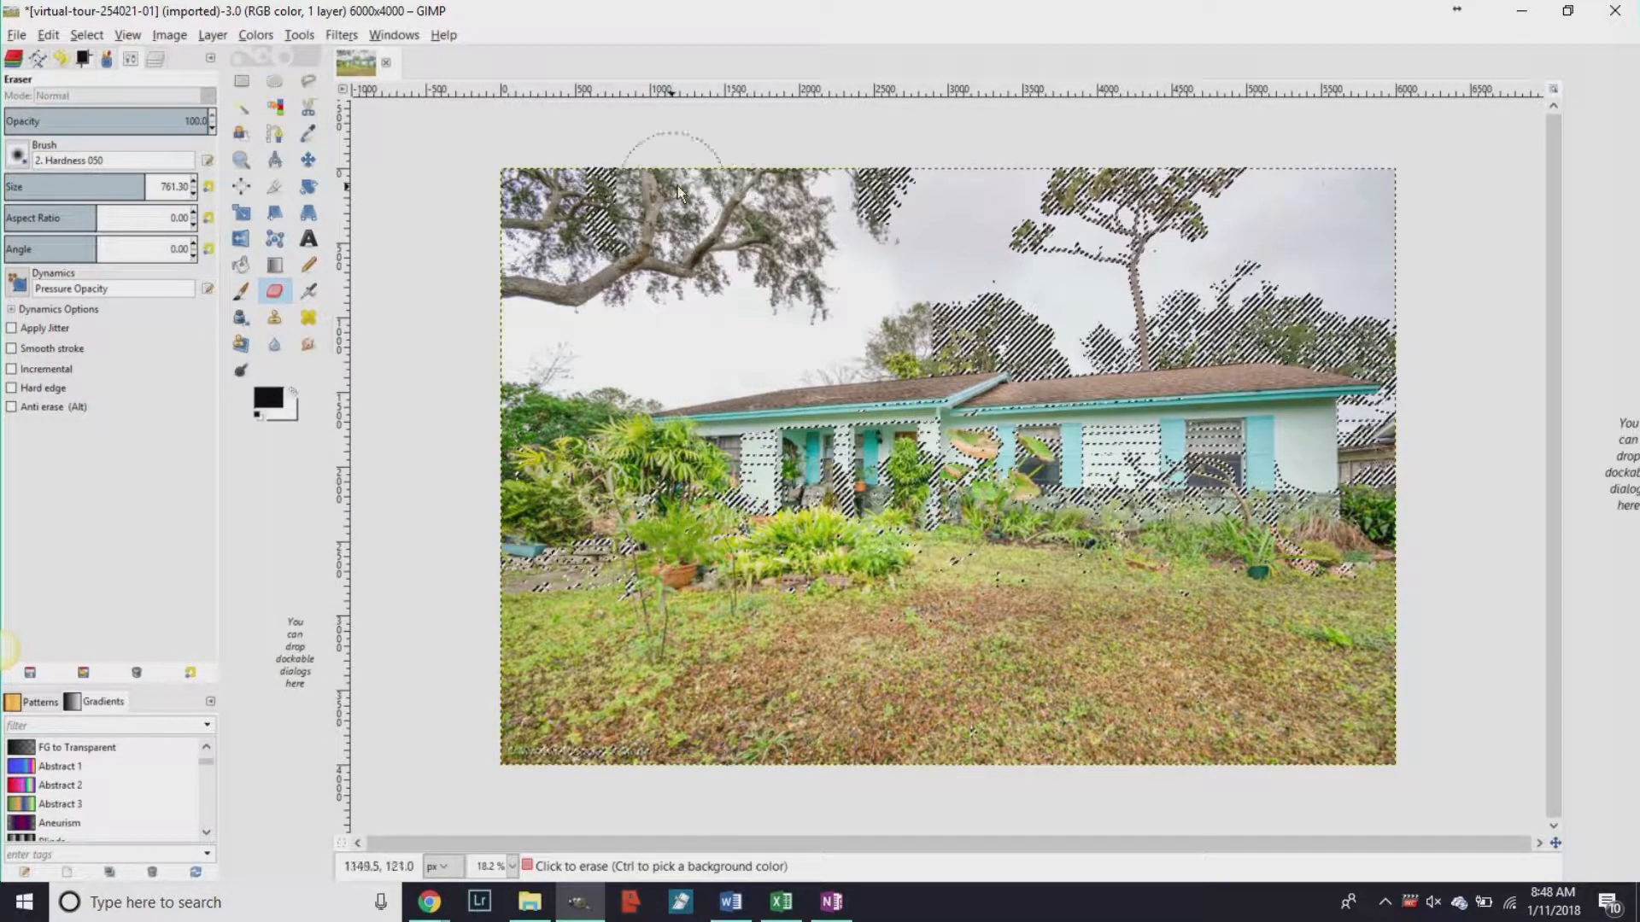
{"action": "left_click_drag", "start_coordinate": [982, 182], "coordinate": [755, 247]}
{"action": "left_click_drag", "start_coordinate": [965, 268], "coordinate": [1001, 317]}
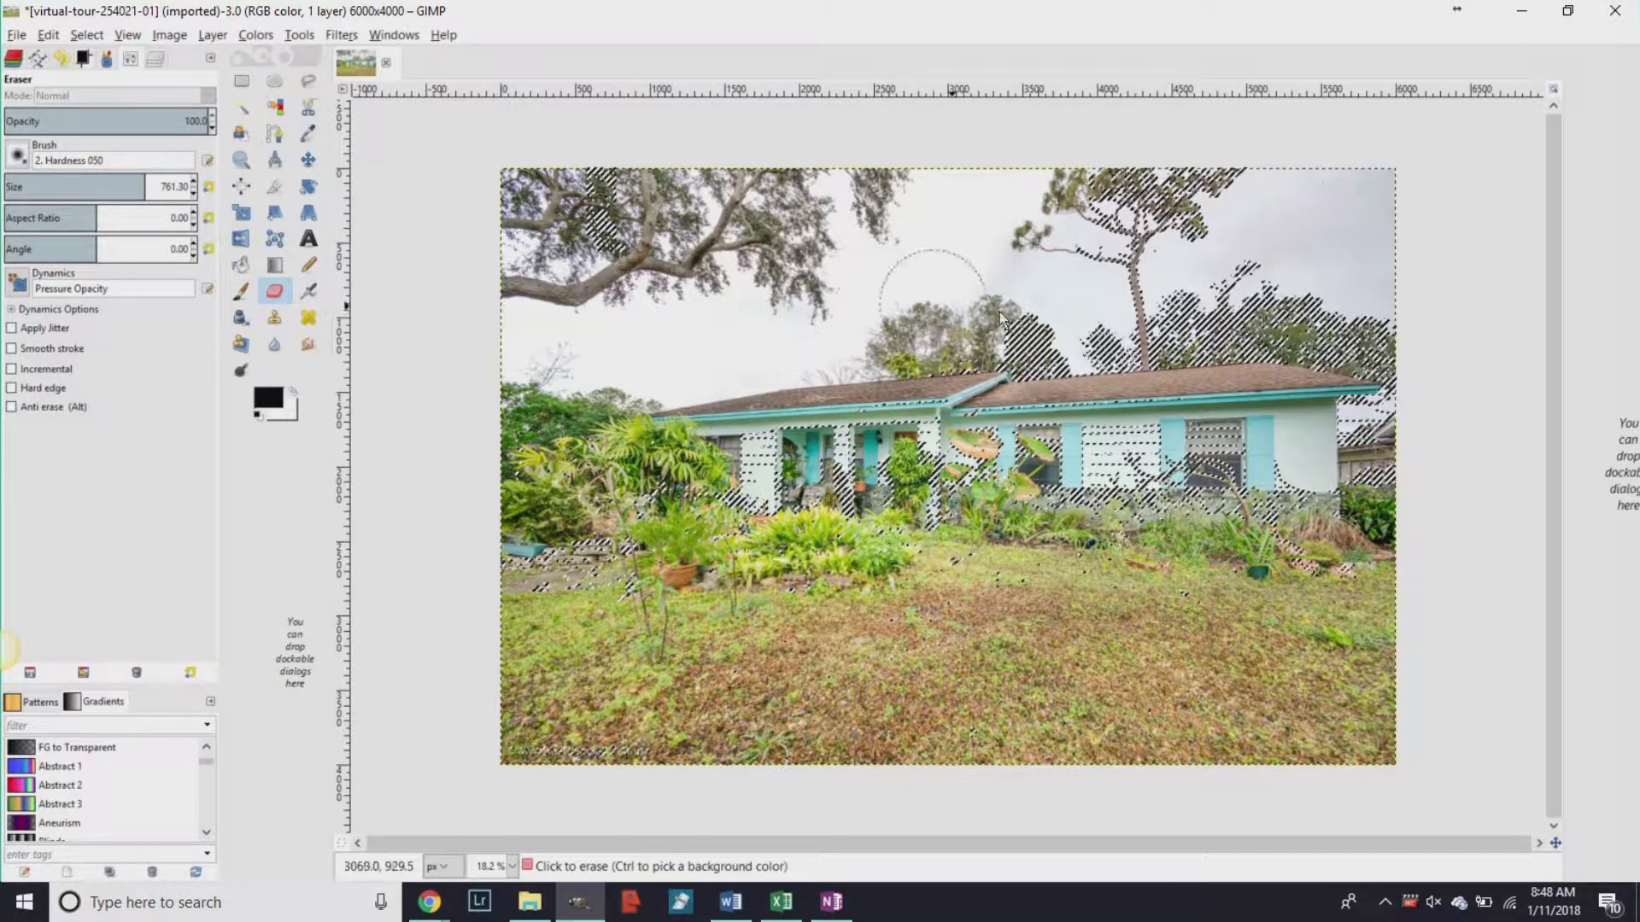
{"action": "mouse_move", "coordinate": [1040, 266]}
{"action": "left_mouse_down"}
{"action": "mouse_move", "coordinate": [1134, 195]}
{"action": "mouse_move", "coordinate": [1409, 179]}
{"action": "left_mouse_up"}
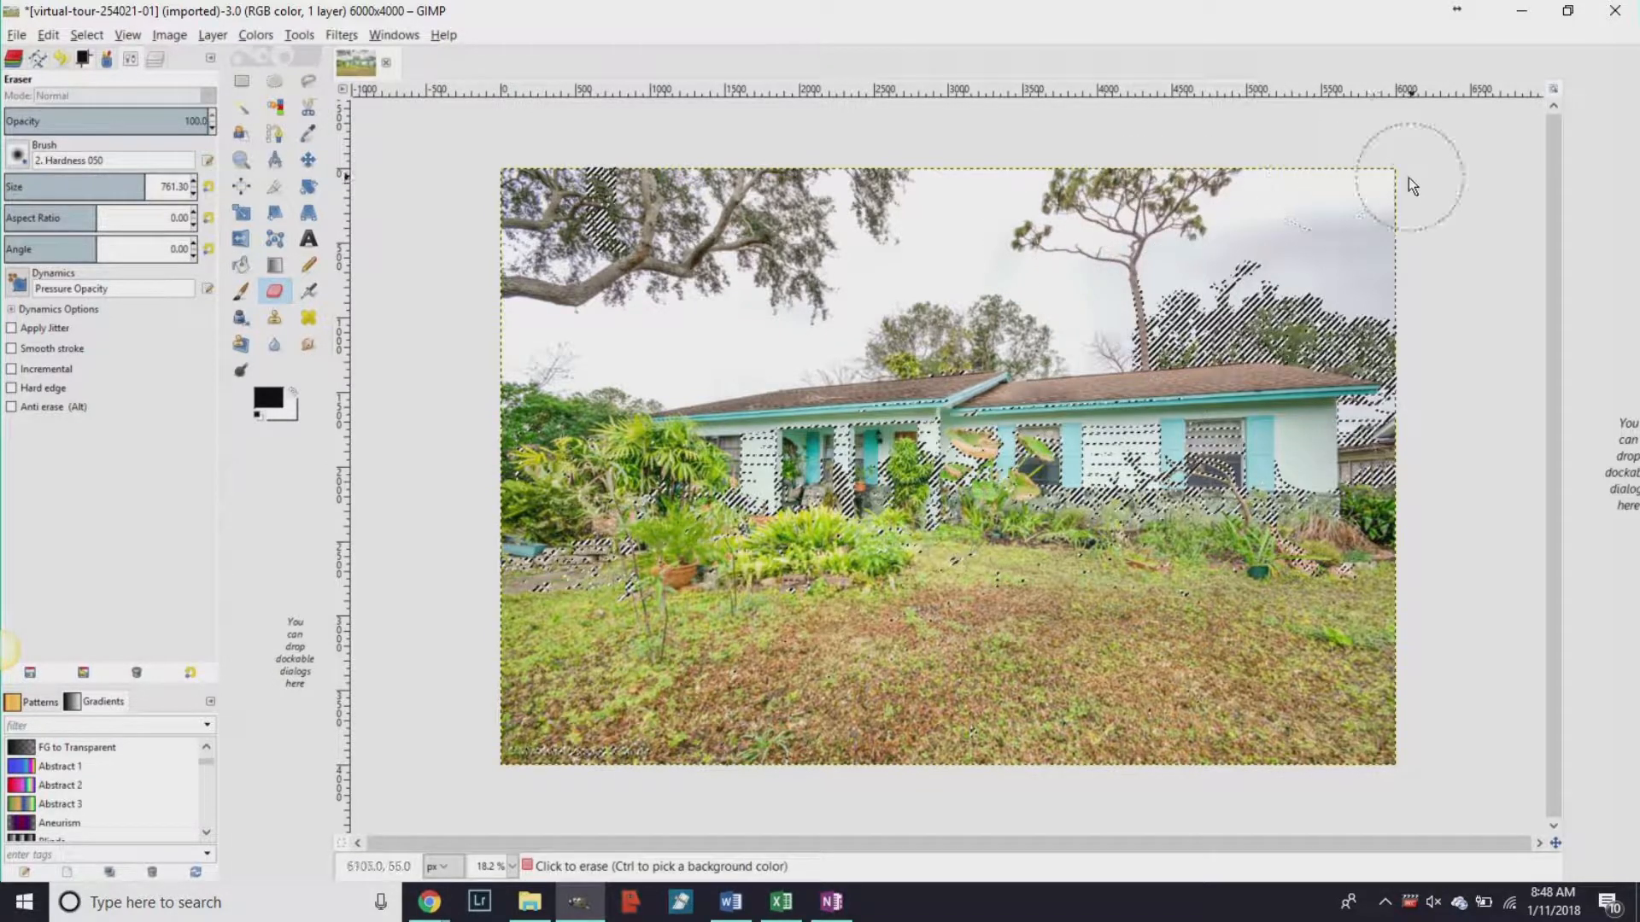
{"action": "mouse_move", "coordinate": [1191, 339]}
{"action": "left_mouse_down"}
{"action": "mouse_move", "coordinate": [1128, 348]}
{"action": "mouse_move", "coordinate": [1382, 256]}
{"action": "mouse_move", "coordinate": [1316, 247]}
{"action": "mouse_move", "coordinate": [1168, 285]}
{"action": "mouse_move", "coordinate": [1133, 278]}
{"action": "mouse_move", "coordinate": [1185, 253]}
{"action": "mouse_move", "coordinate": [871, 317]}
{"action": "left_mouse_up"}
{"action": "mouse_move", "coordinate": [598, 325]}
{"action": "left_mouse_down"}
{"action": "mouse_move", "coordinate": [523, 356]}
{"action": "mouse_move", "coordinate": [410, 195]}
{"action": "left_mouse_up"}
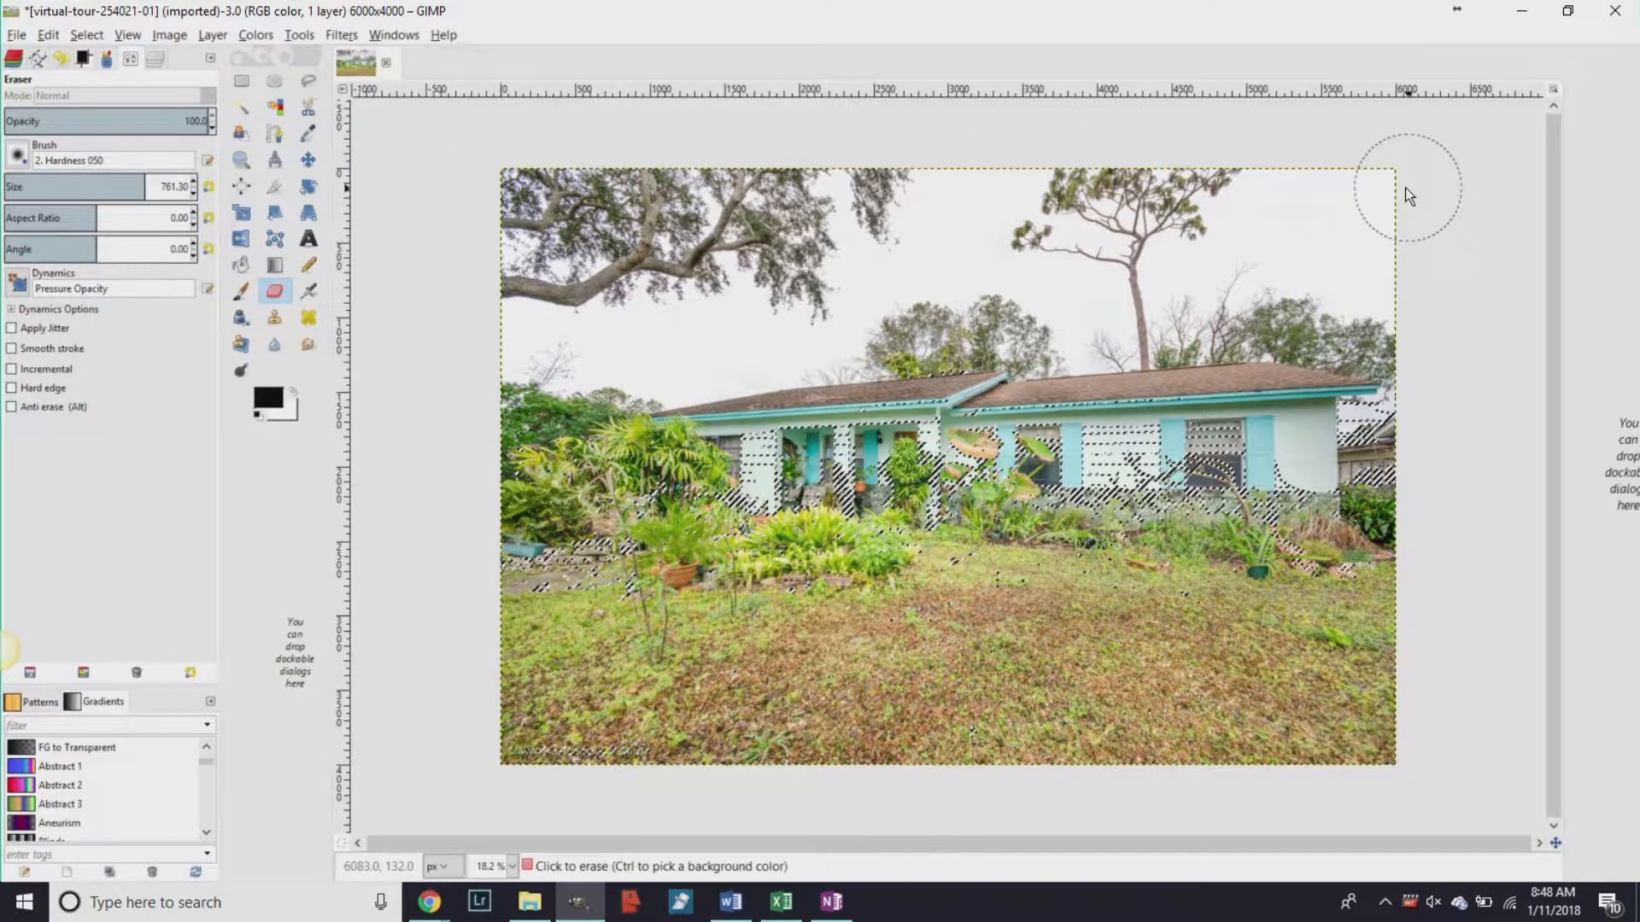
{"action": "key", "text": "ctrl+z"}
{"action": "key", "text": "ctrl+z"}
{"action": "key", "text": "ctrl+z"}
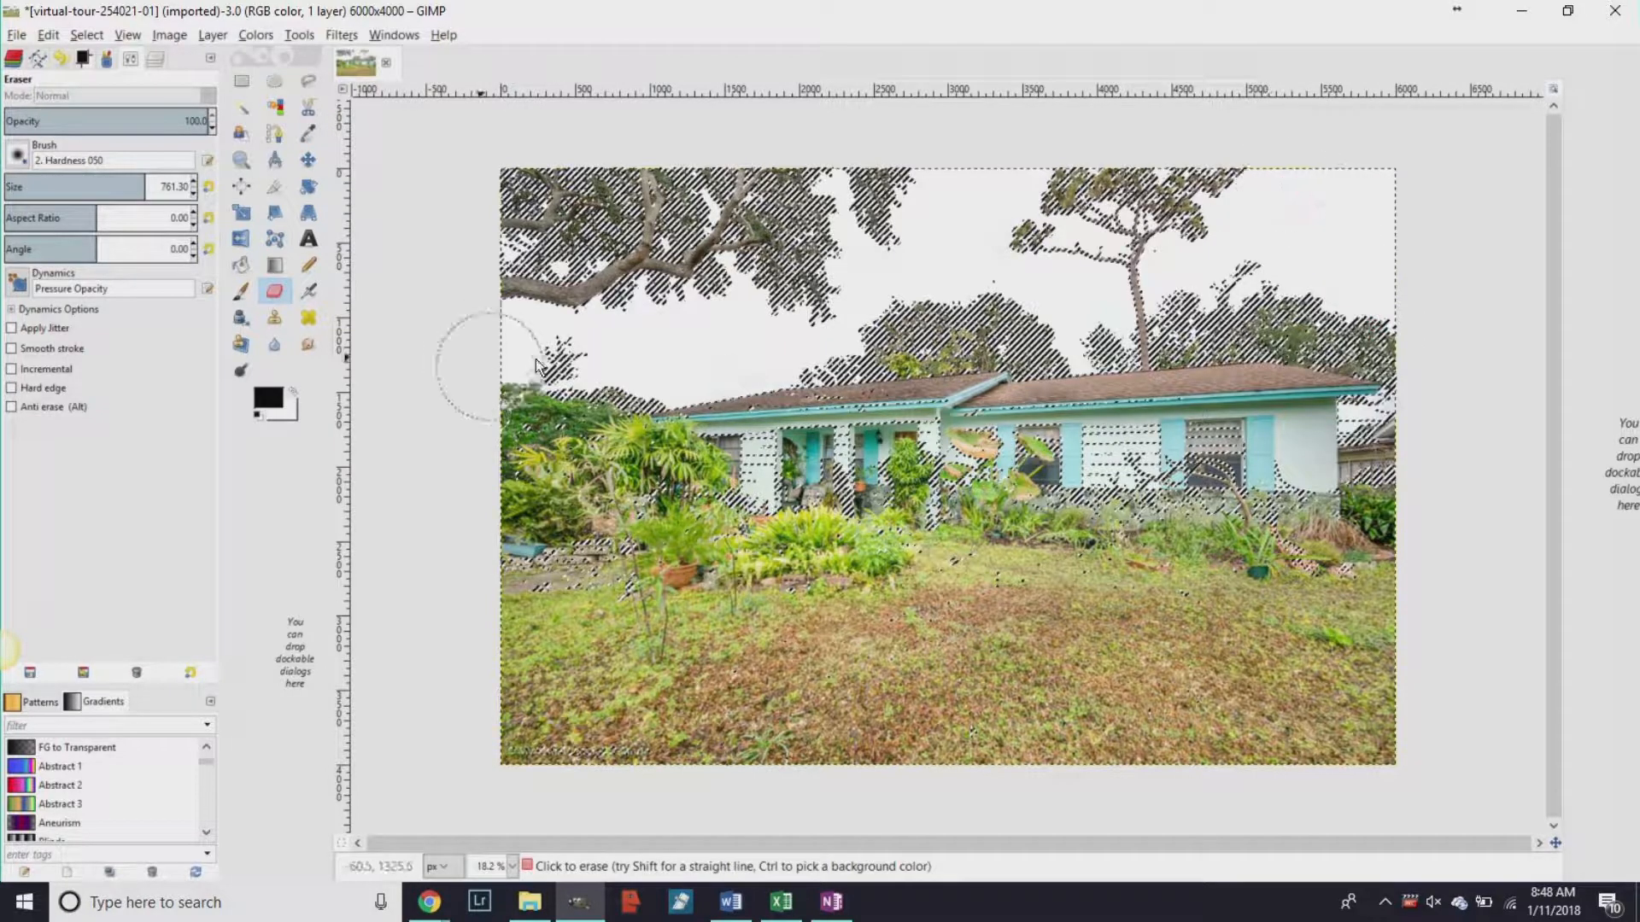
{"action": "key", "text": "ctrl+z"}
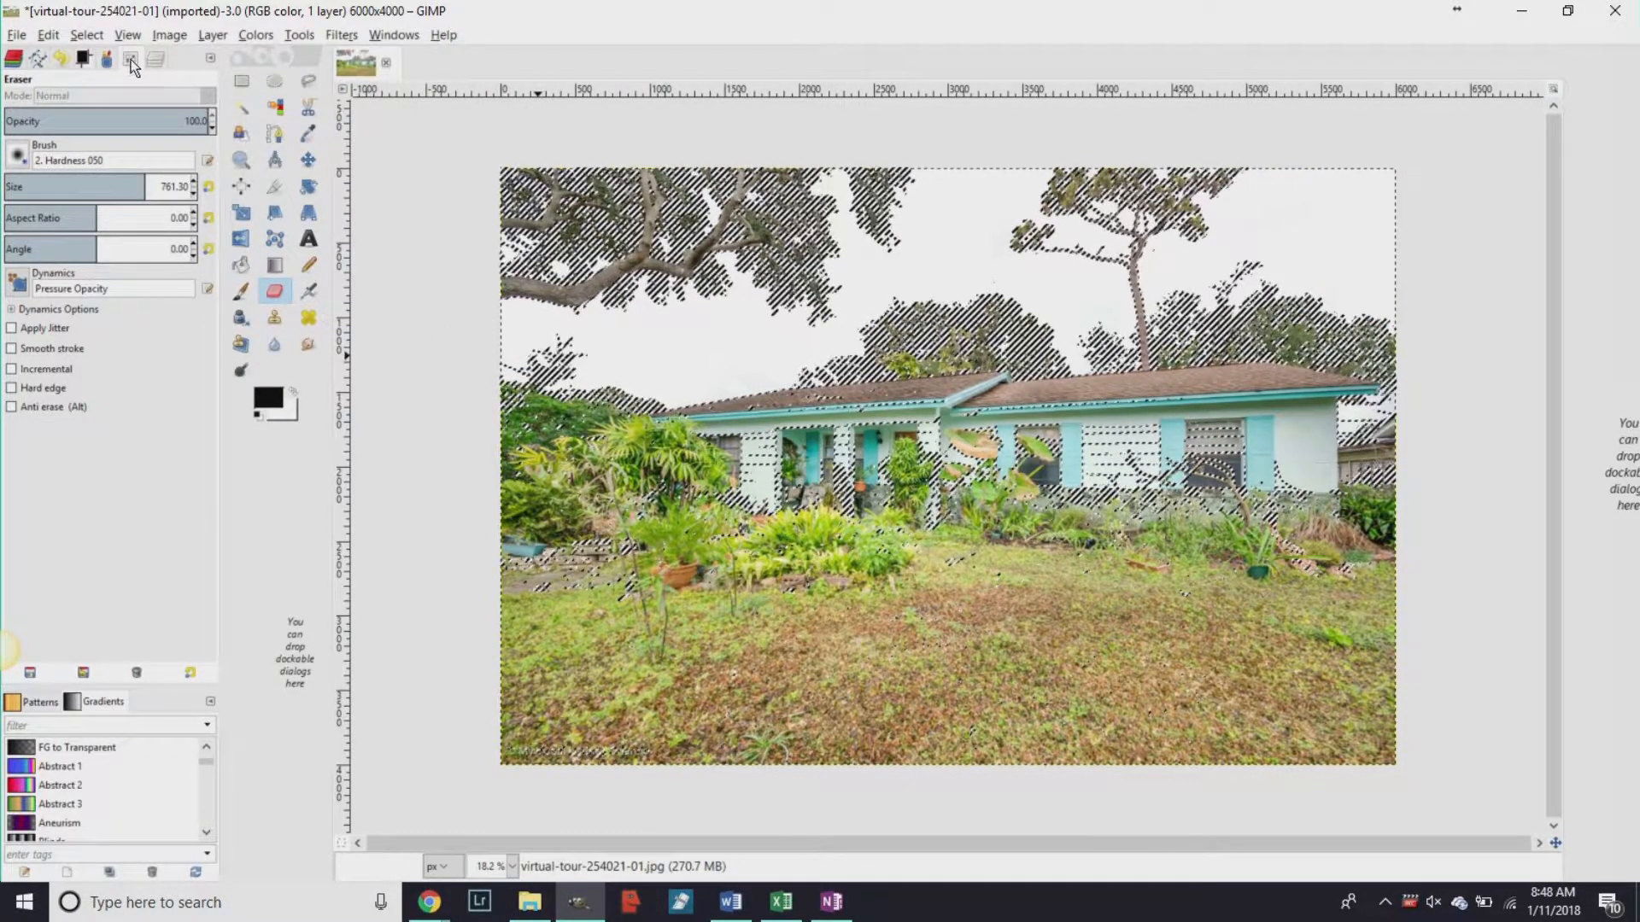
Grow the selection, feather it by 5 px, and erase a dab over the tree canopy.
{"action": "left_click", "coordinate": [88, 35]}
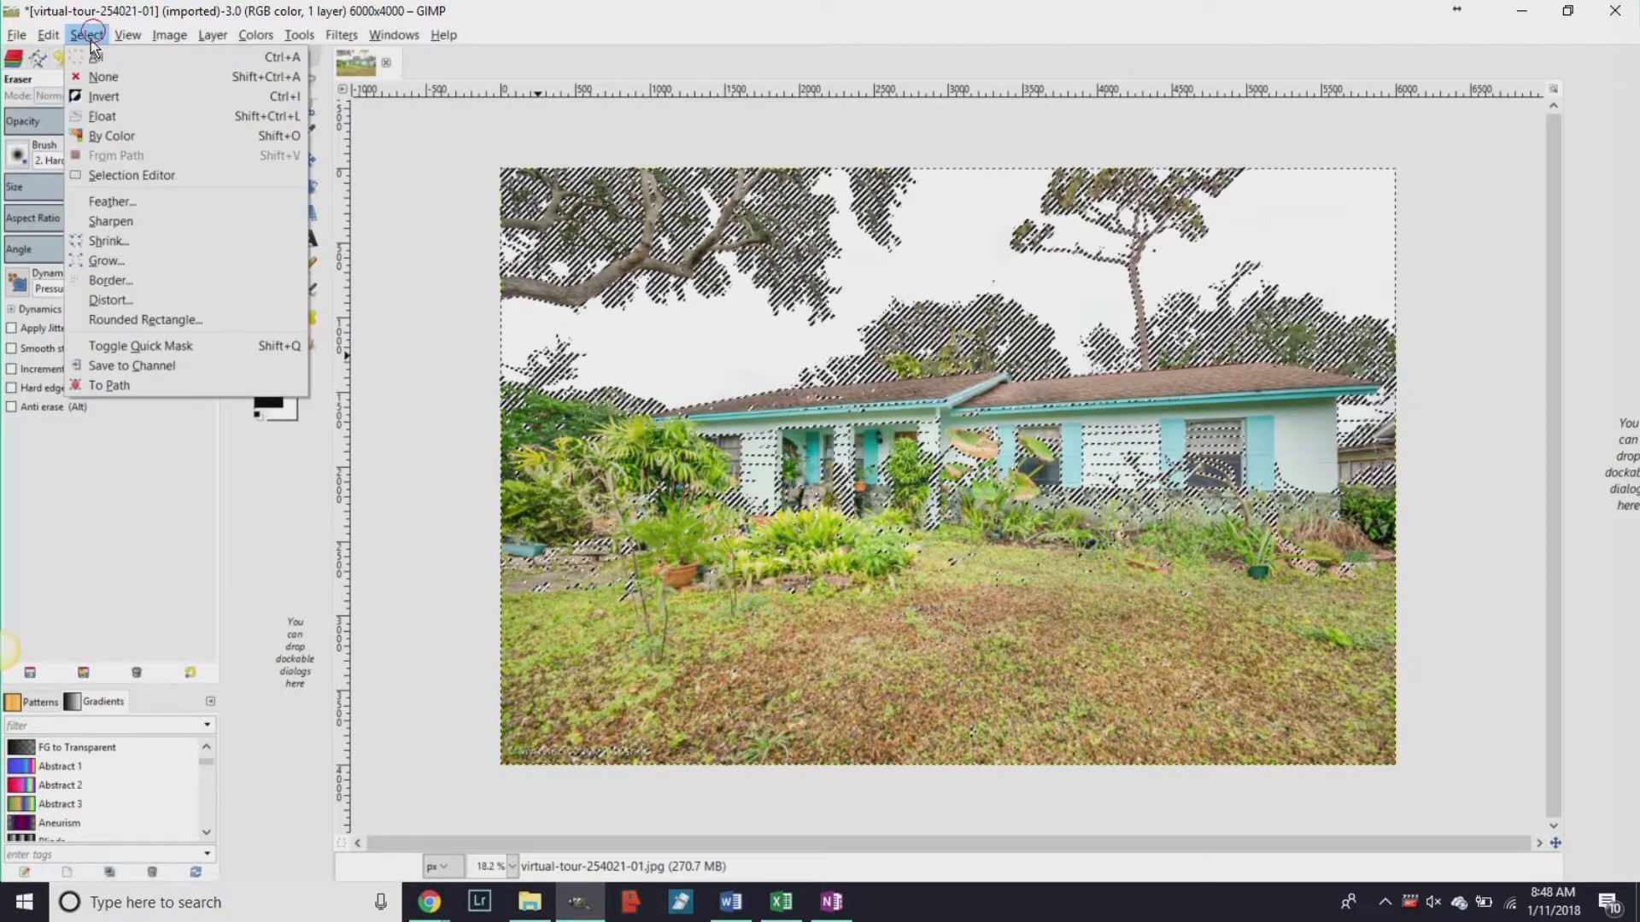
{"action": "left_click", "coordinate": [157, 260]}
{"action": "left_click", "coordinate": [161, 325]}
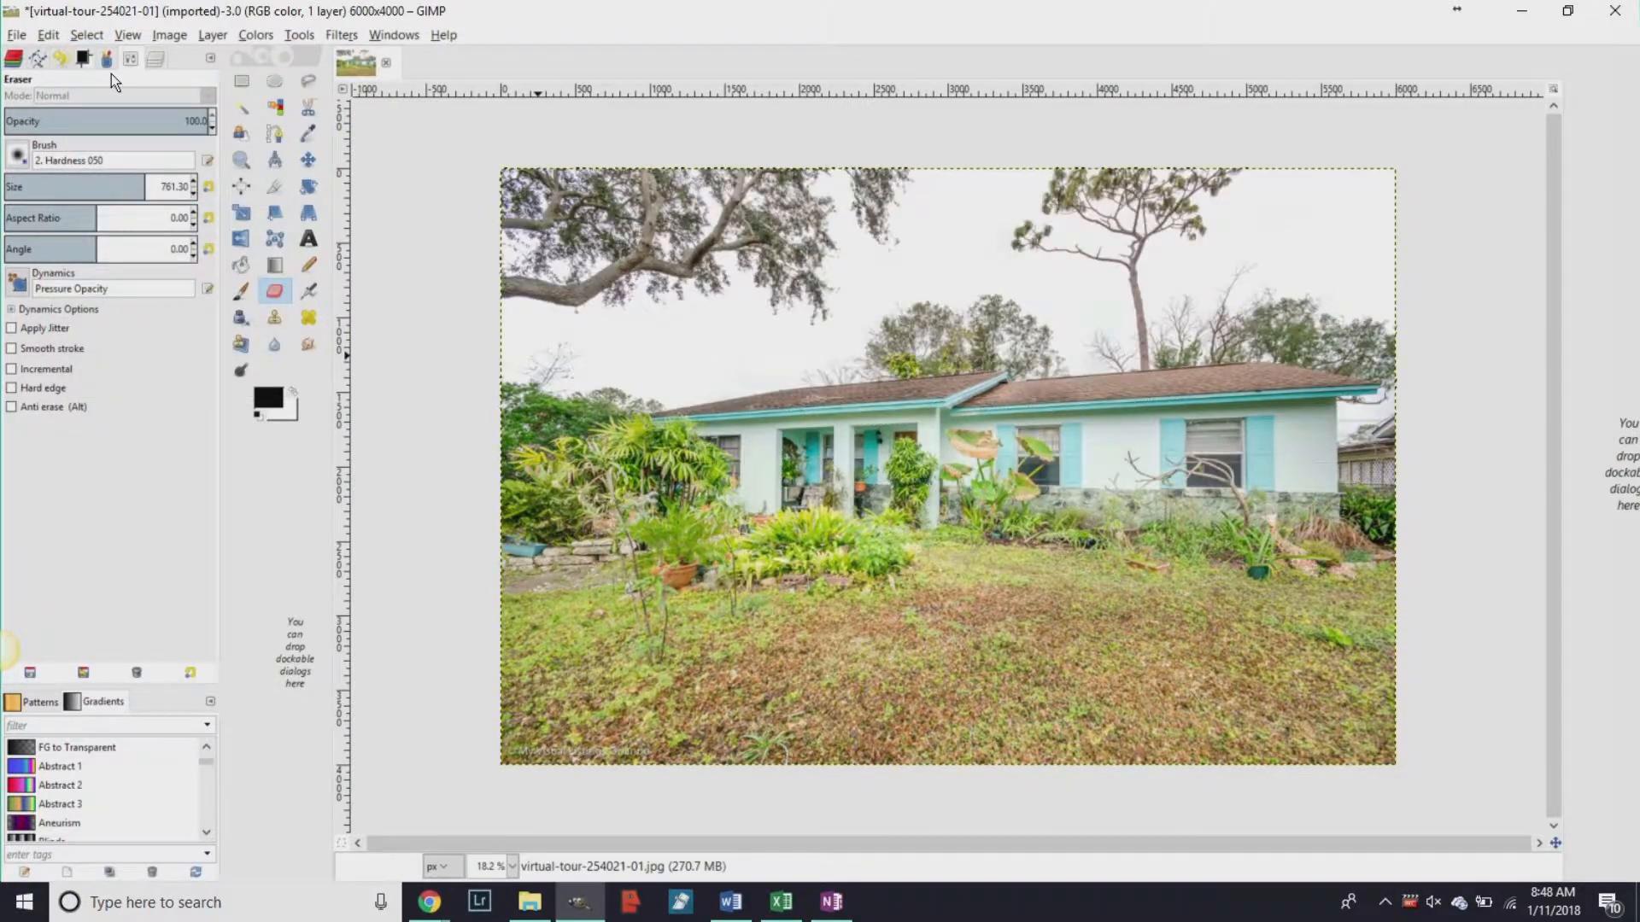
{"action": "left_click", "coordinate": [86, 34]}
{"action": "left_click", "coordinate": [111, 203]}
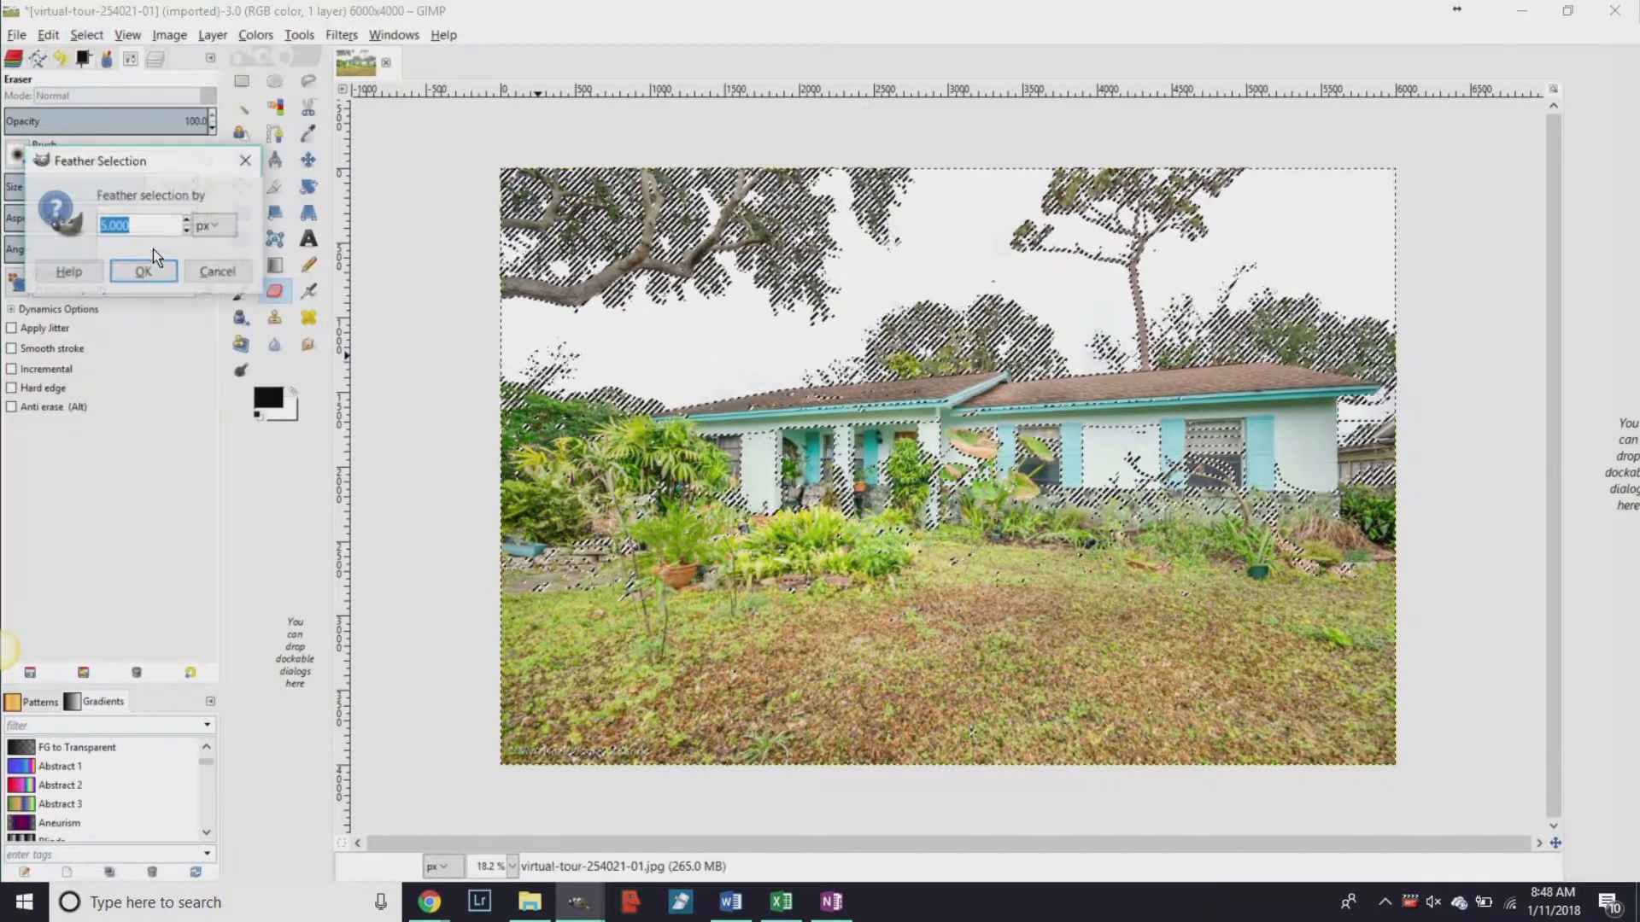
{"action": "left_click", "coordinate": [143, 271]}
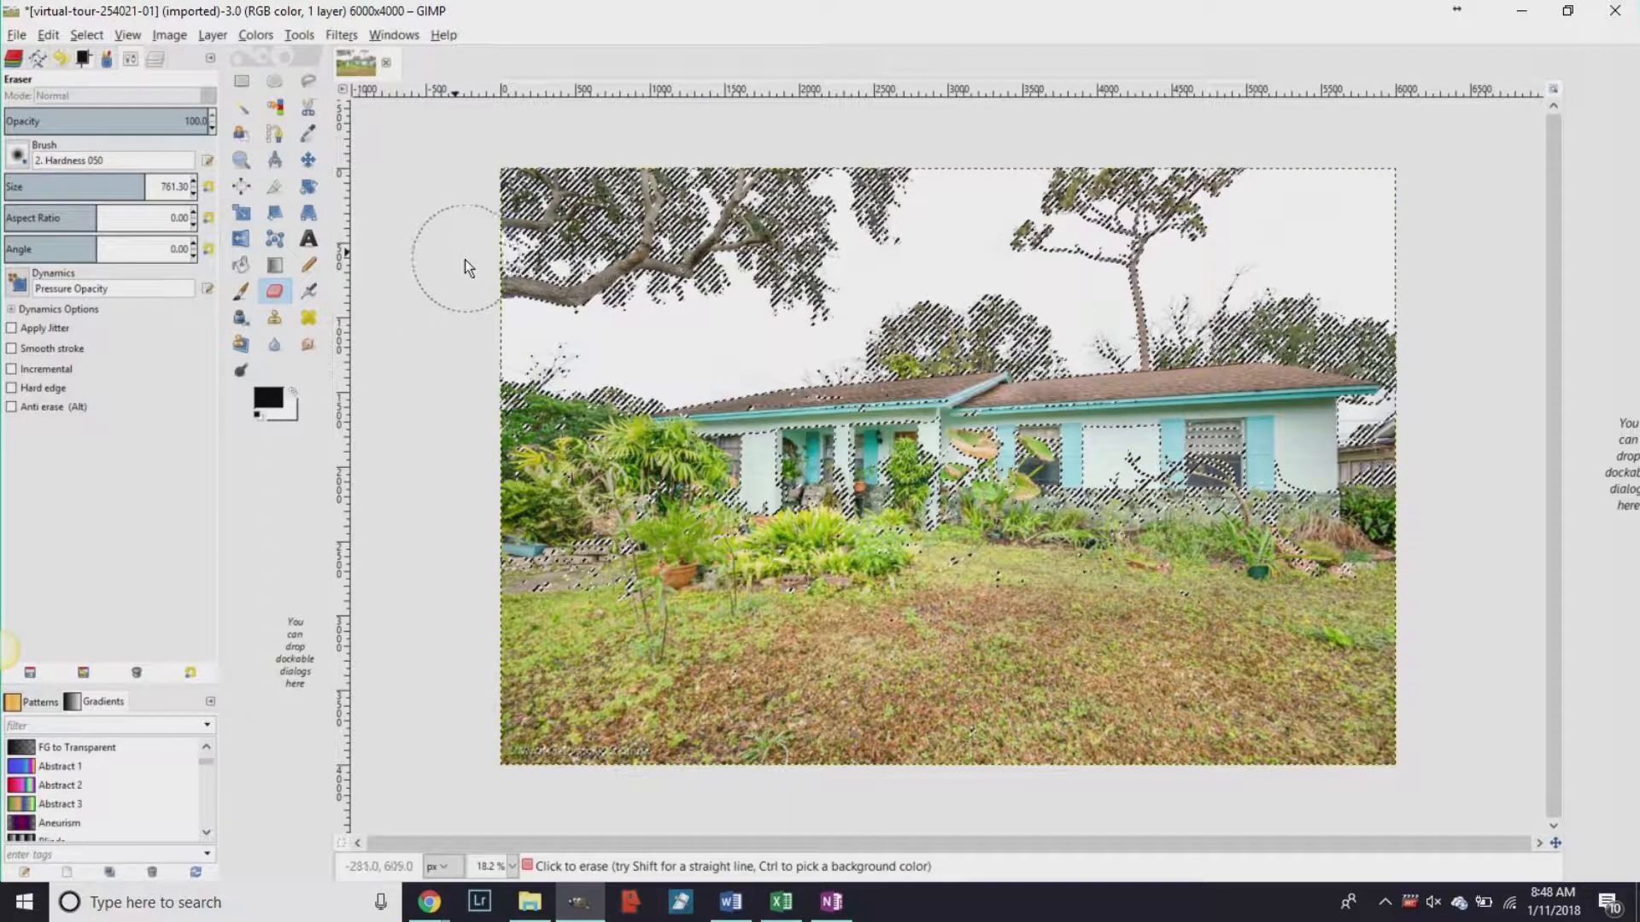
{"action": "left_click", "coordinate": [766, 205]}
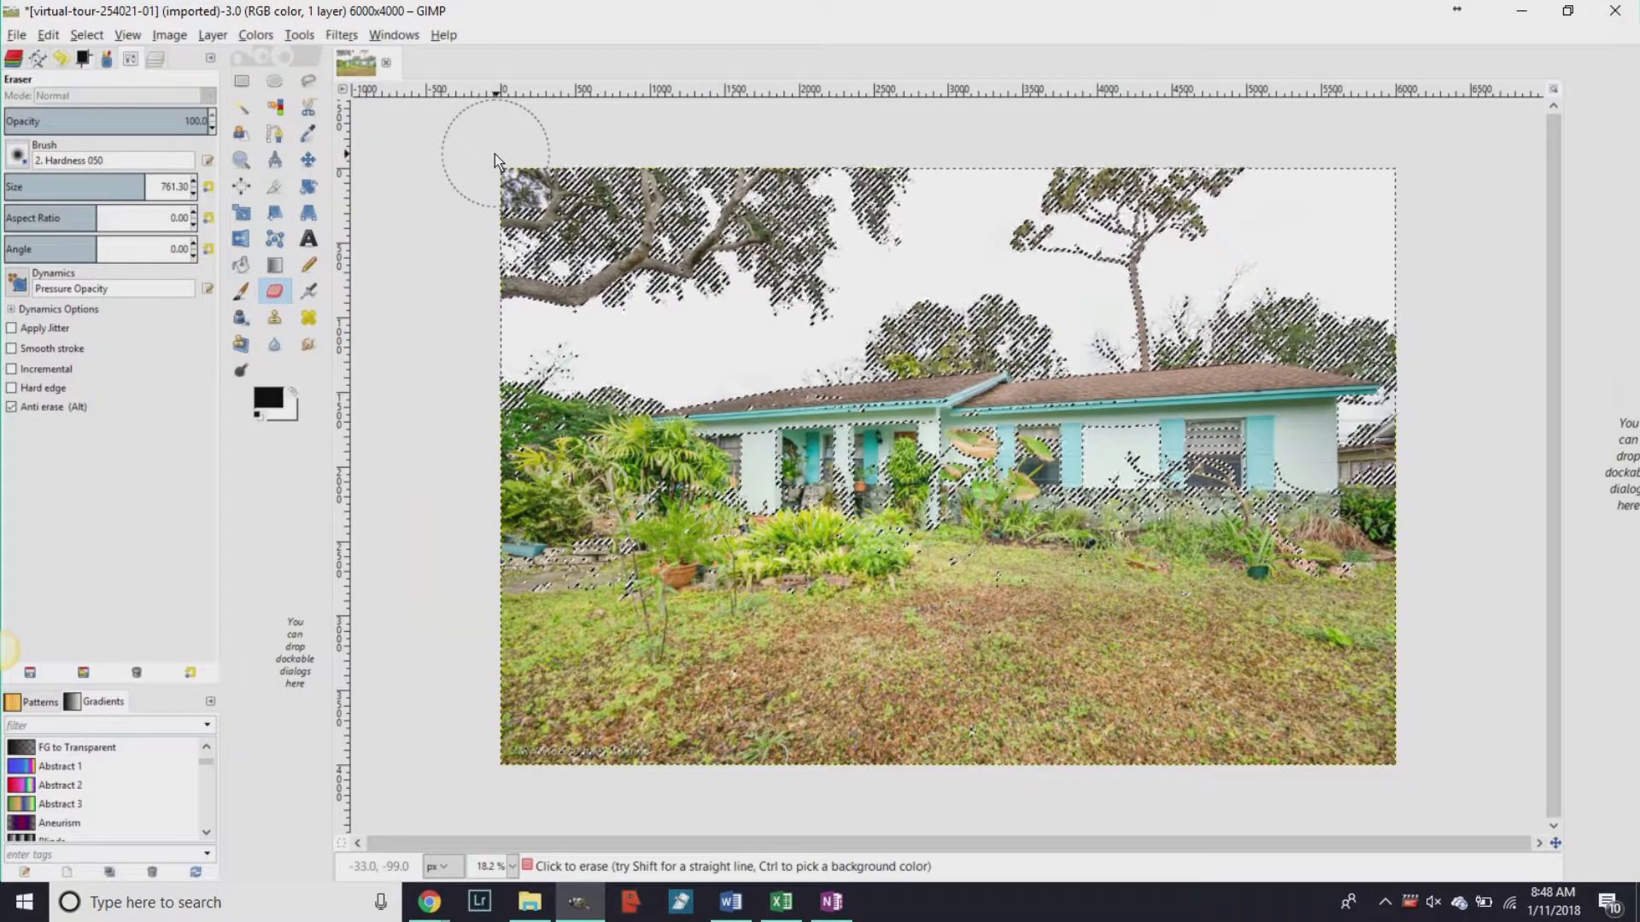
Drag the blue cloudy sky photo from File Explorer into the image as a new layer.
{"action": "key", "text": "alt+Tab"}
{"action": "key", "text": "Tab"}
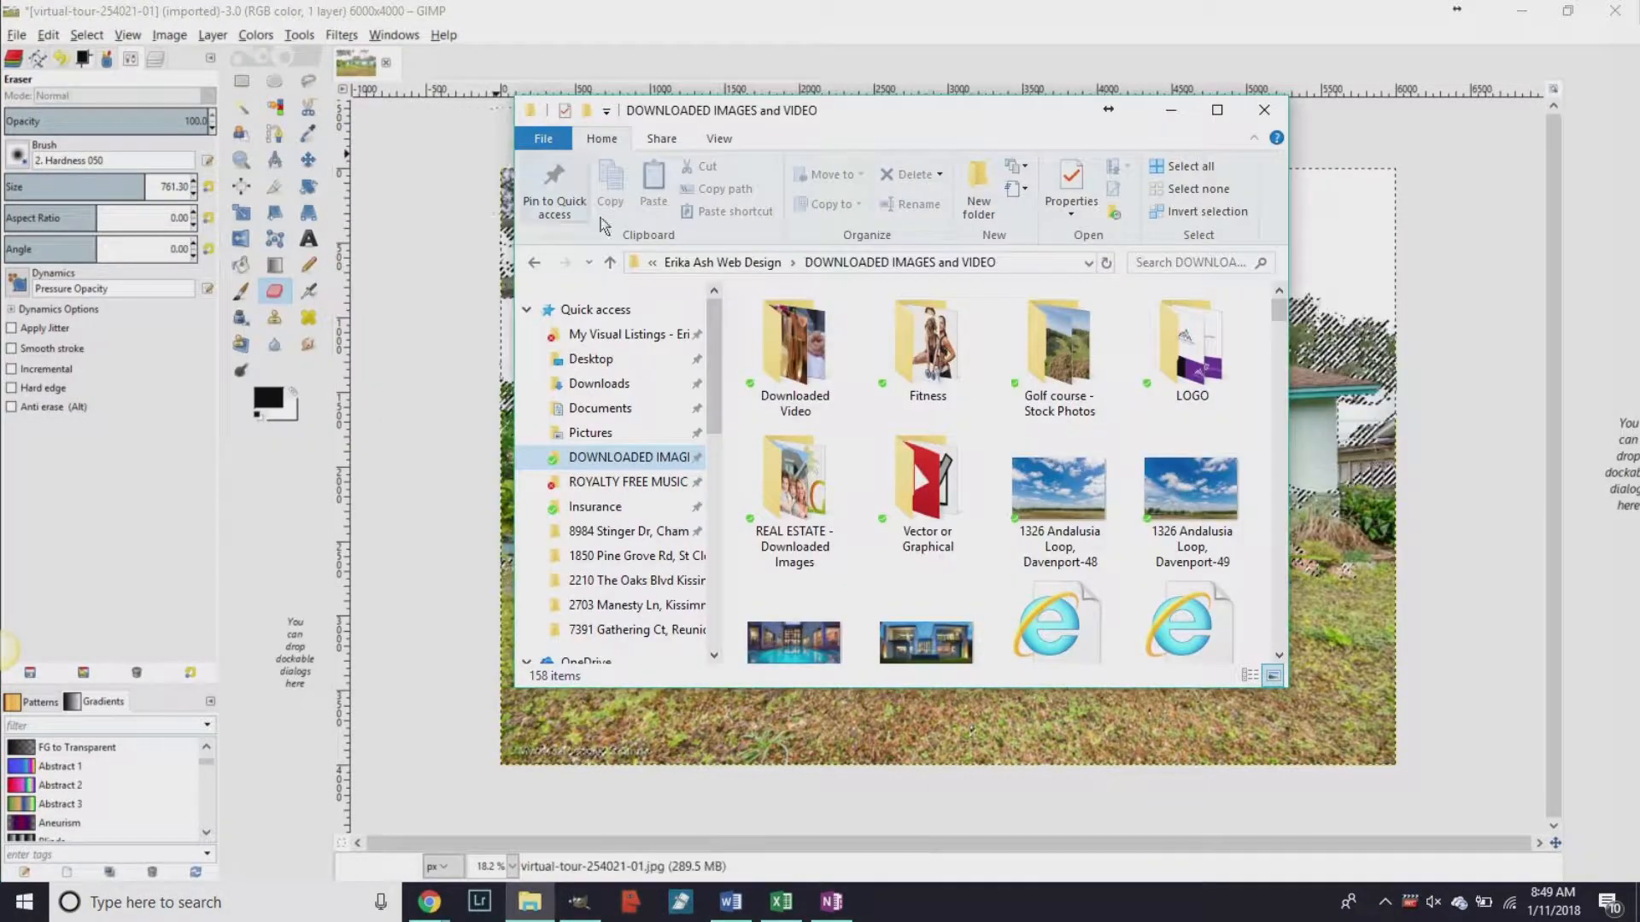
{"action": "left_click", "coordinate": [1171, 475]}
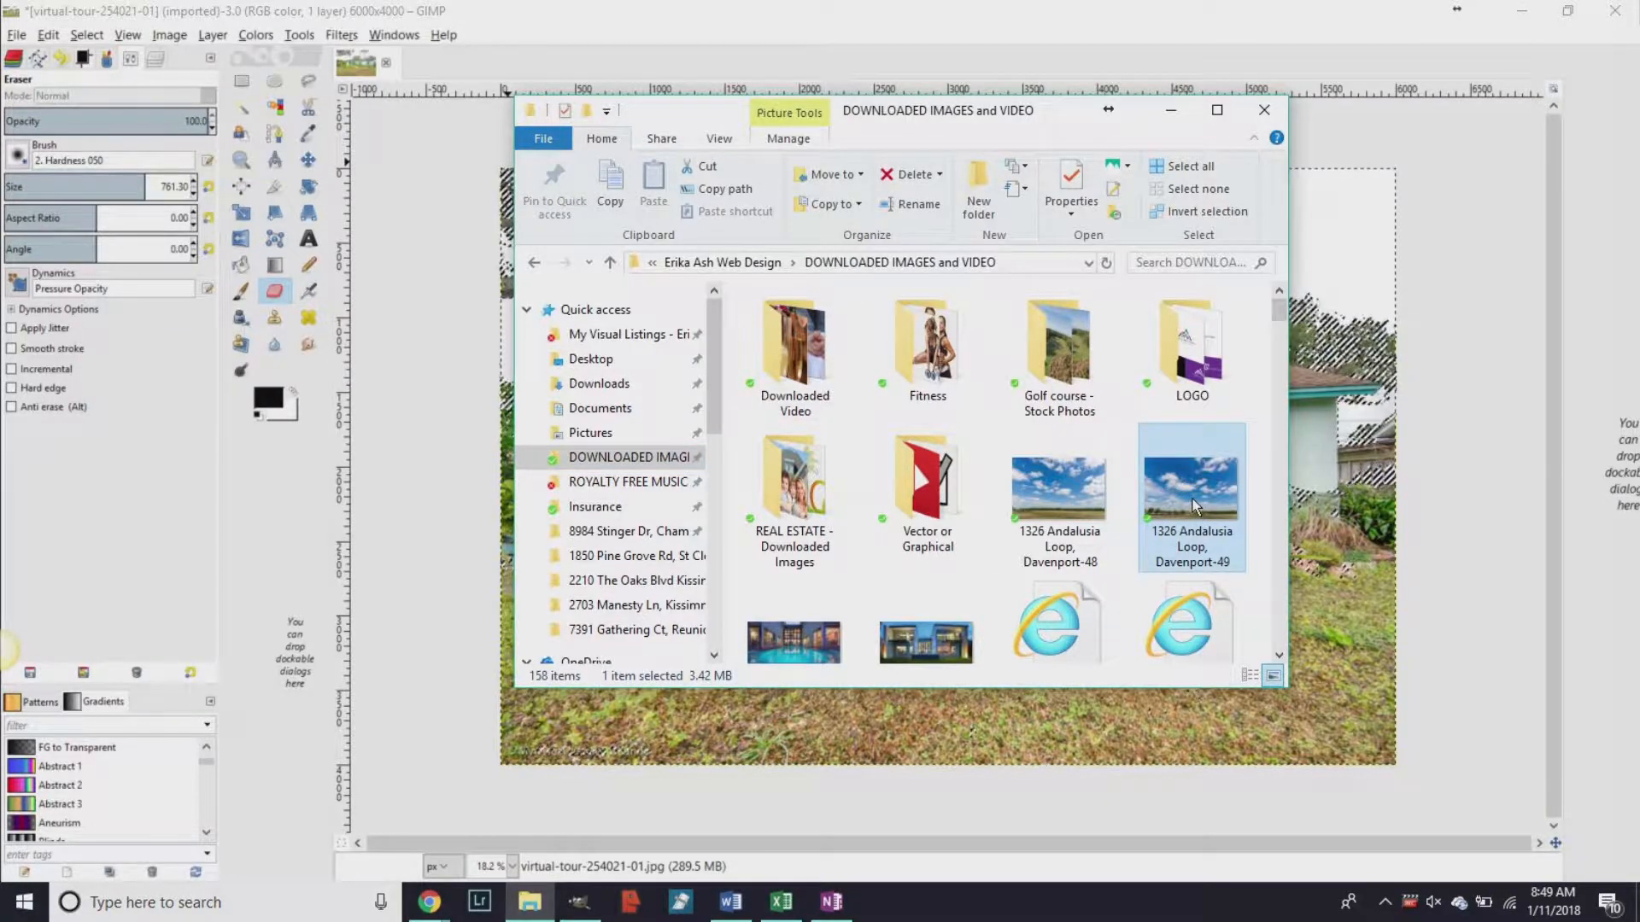
{"action": "left_click_drag", "start_coordinate": [1320, 346], "coordinate": [1320, 345]}
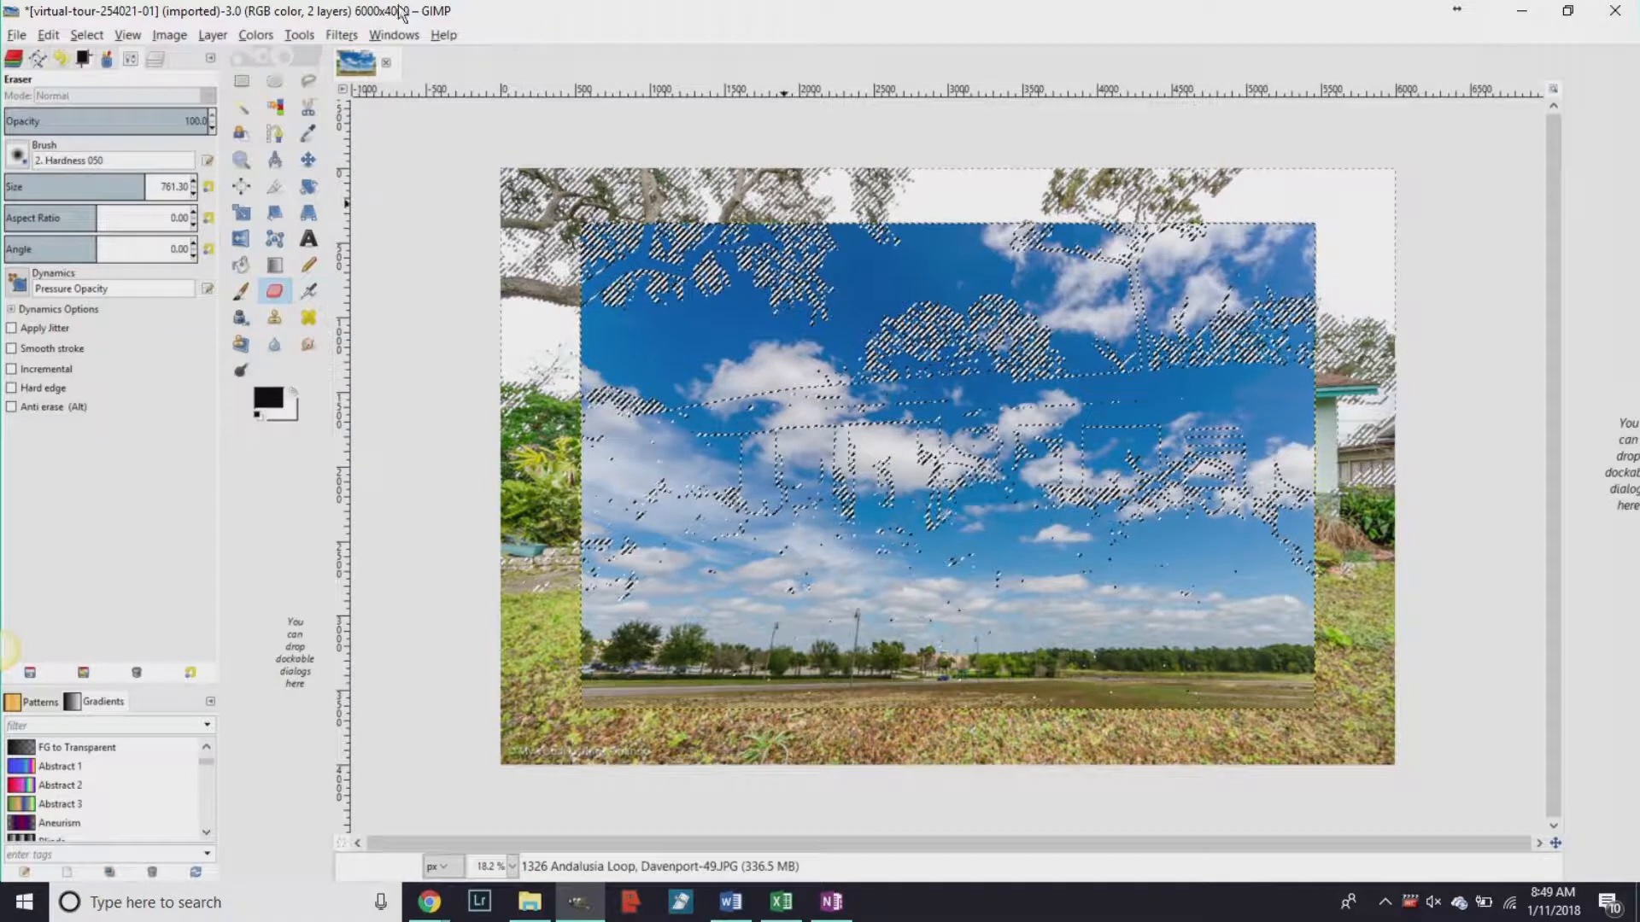
{"action": "left_click", "coordinate": [175, 35]}
Scale the sky layer to a width of 6010 px.
{"action": "mouse_move", "coordinate": [202, 43]}
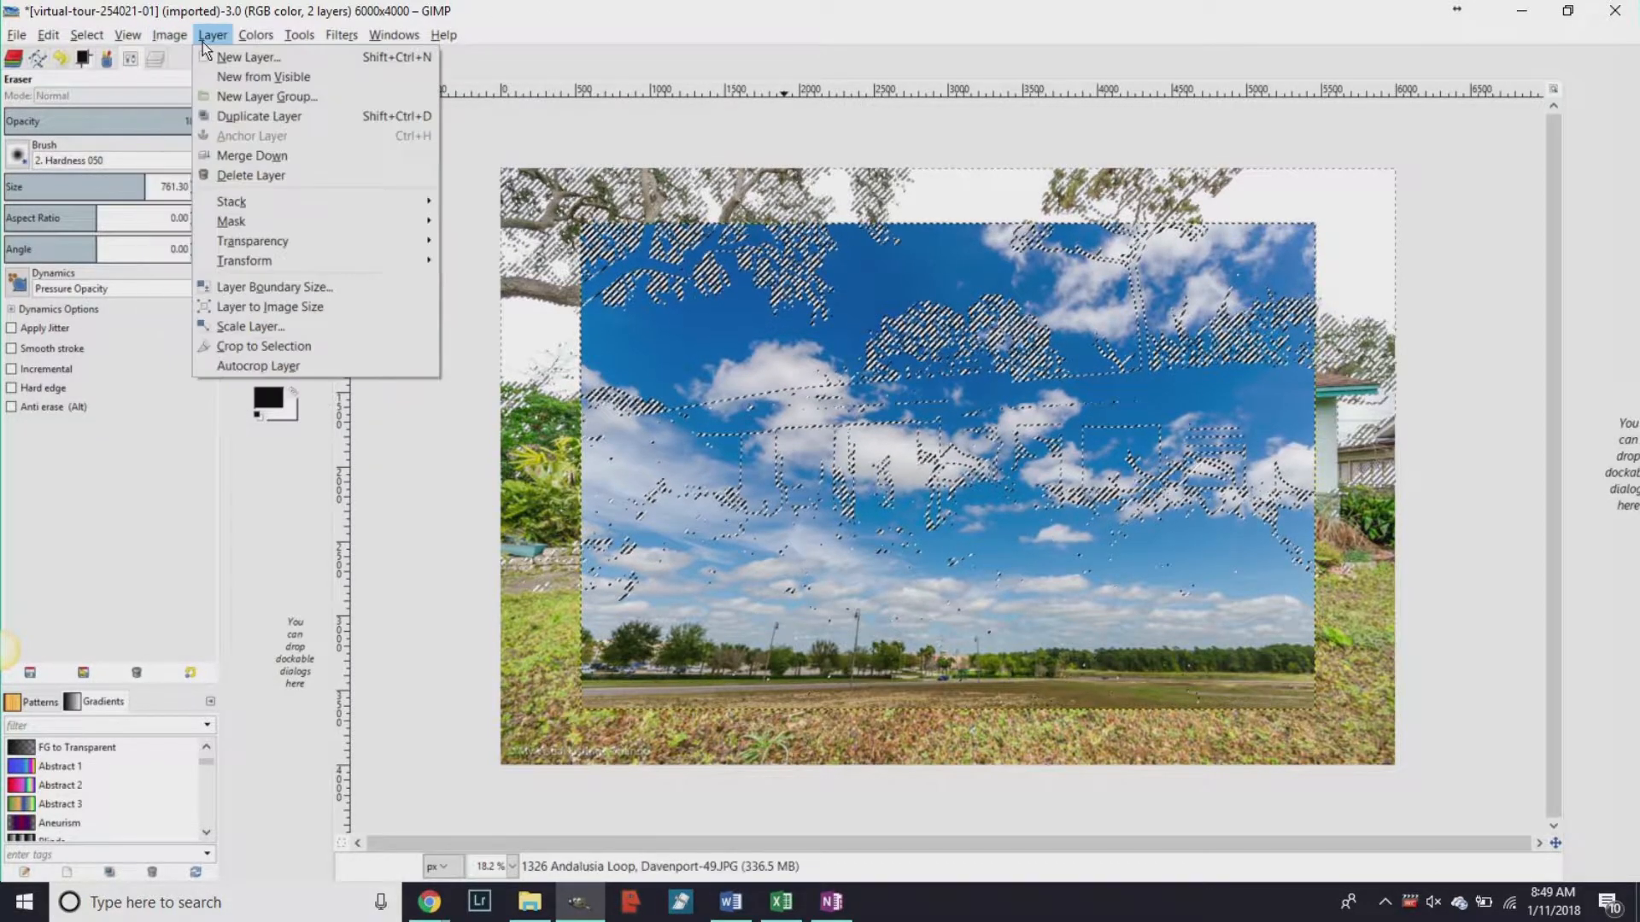
{"action": "left_click", "coordinate": [256, 327]}
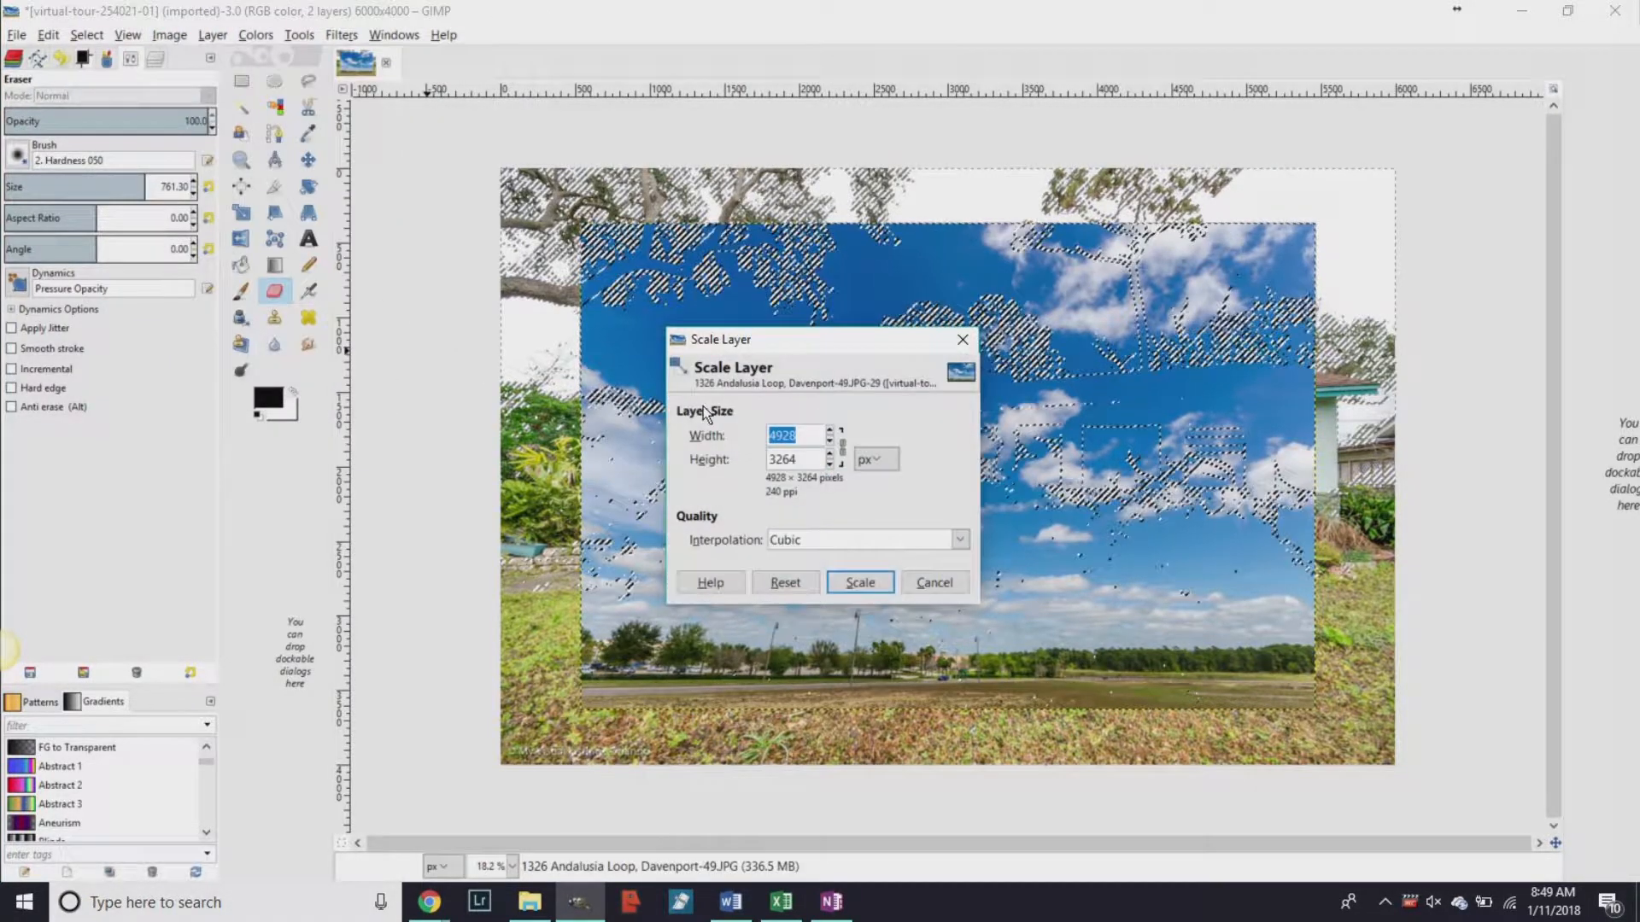
{"action": "type", "text": "6010"}
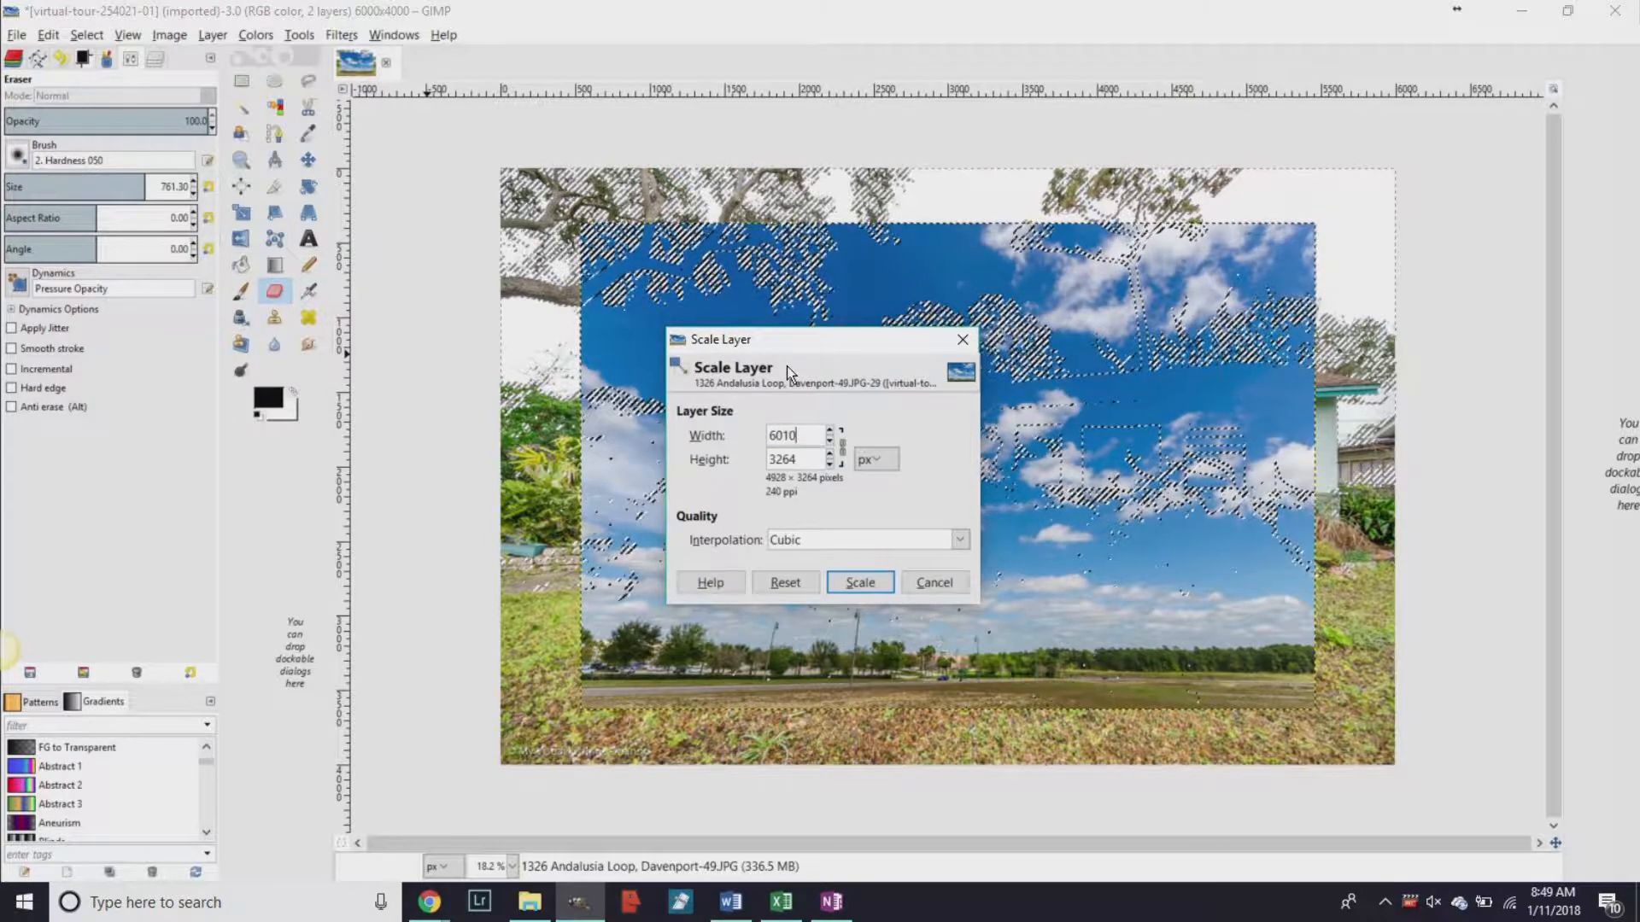
{"action": "left_click", "coordinate": [864, 587]}
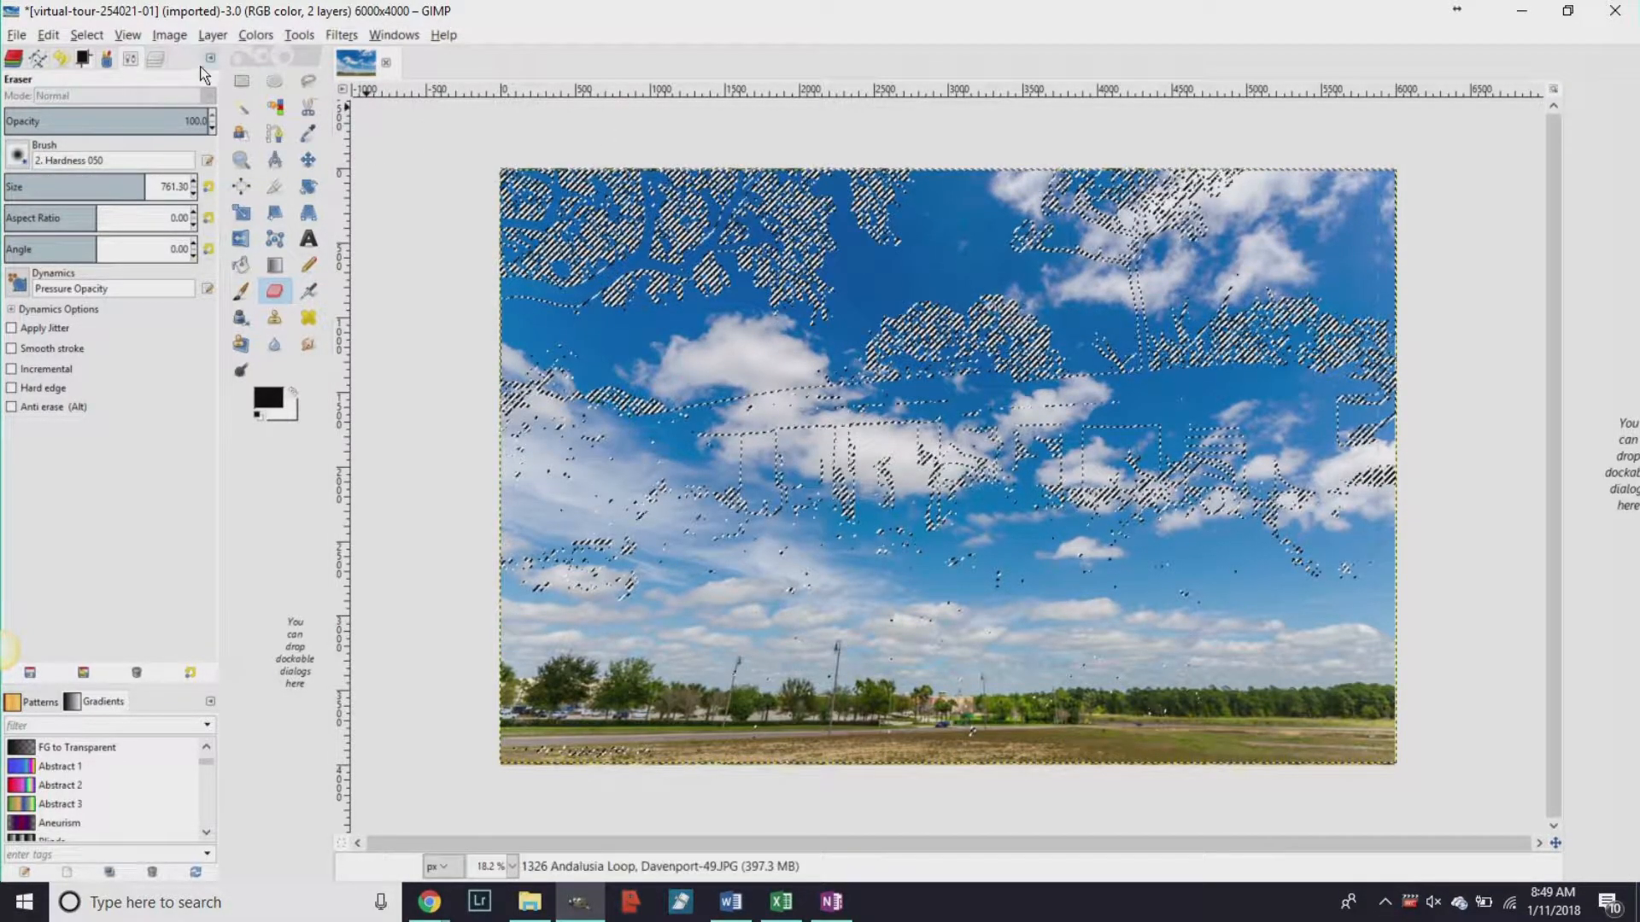
Move the house photo layer above the sky layer in the Layers panel.
{"action": "left_click", "coordinate": [156, 60]}
{"action": "left_click_drag", "start_coordinate": [128, 154], "coordinate": [91, 202]}
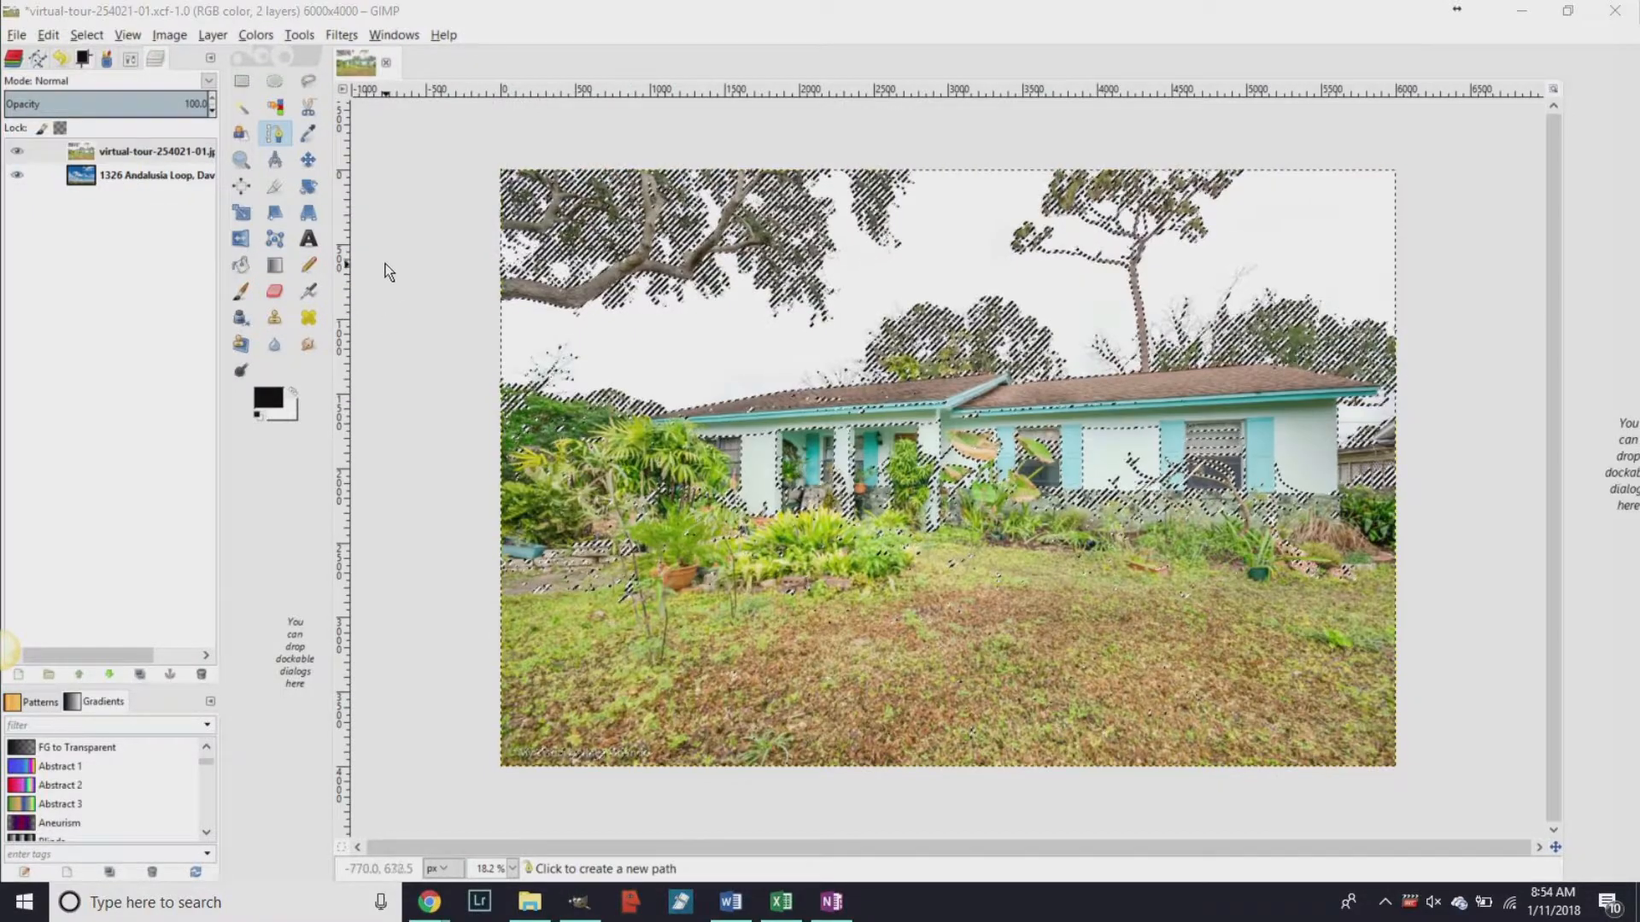
{"action": "left_click", "coordinate": [153, 150]}
{"action": "left_click", "coordinate": [144, 181]}
{"action": "left_click", "coordinate": [128, 154]}
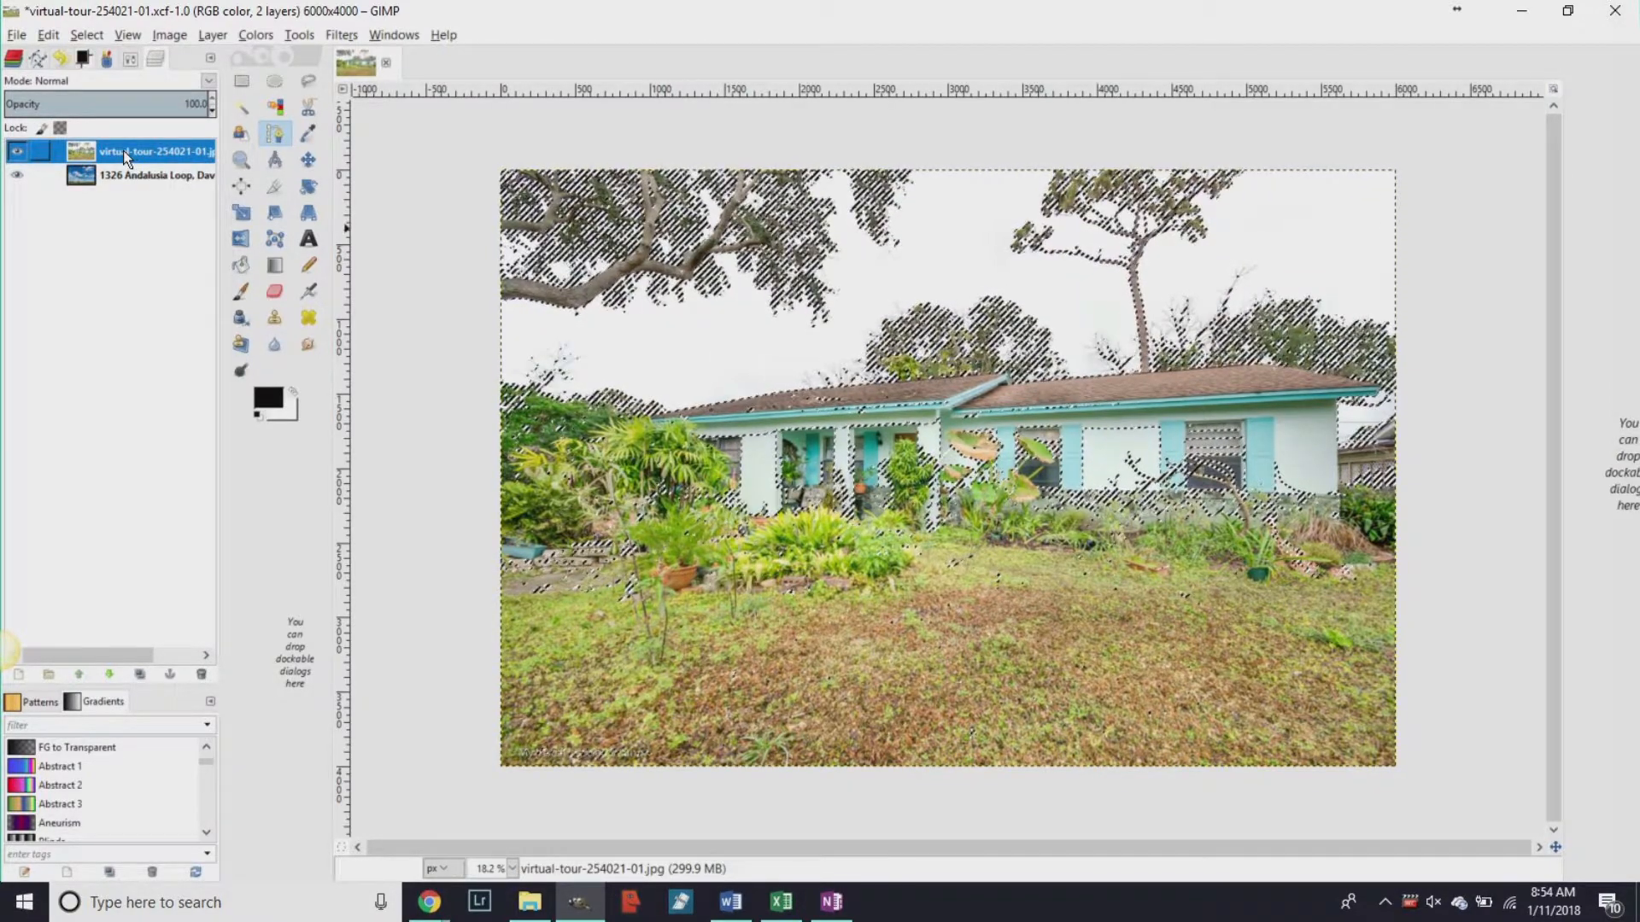
Add an alpha channel to the house layer so it can be erased to transparency.
{"action": "right_click", "coordinate": [123, 151]}
{"action": "left_click", "coordinate": [197, 548]}
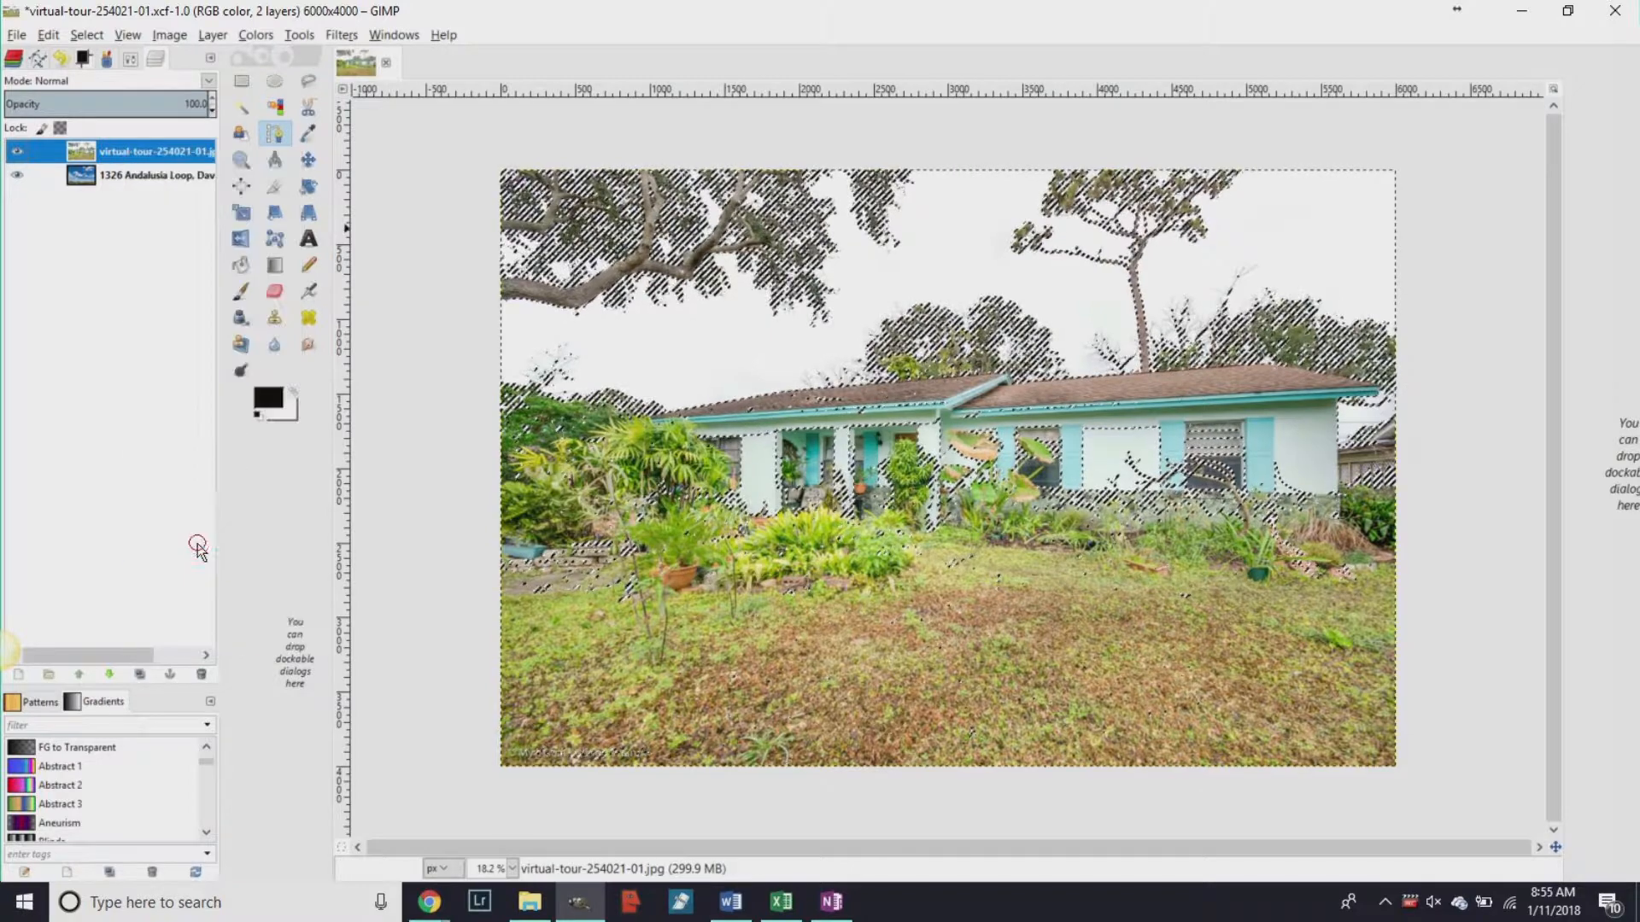
{"action": "left_click", "coordinate": [275, 293]}
{"action": "double_click", "coordinate": [275, 291]}
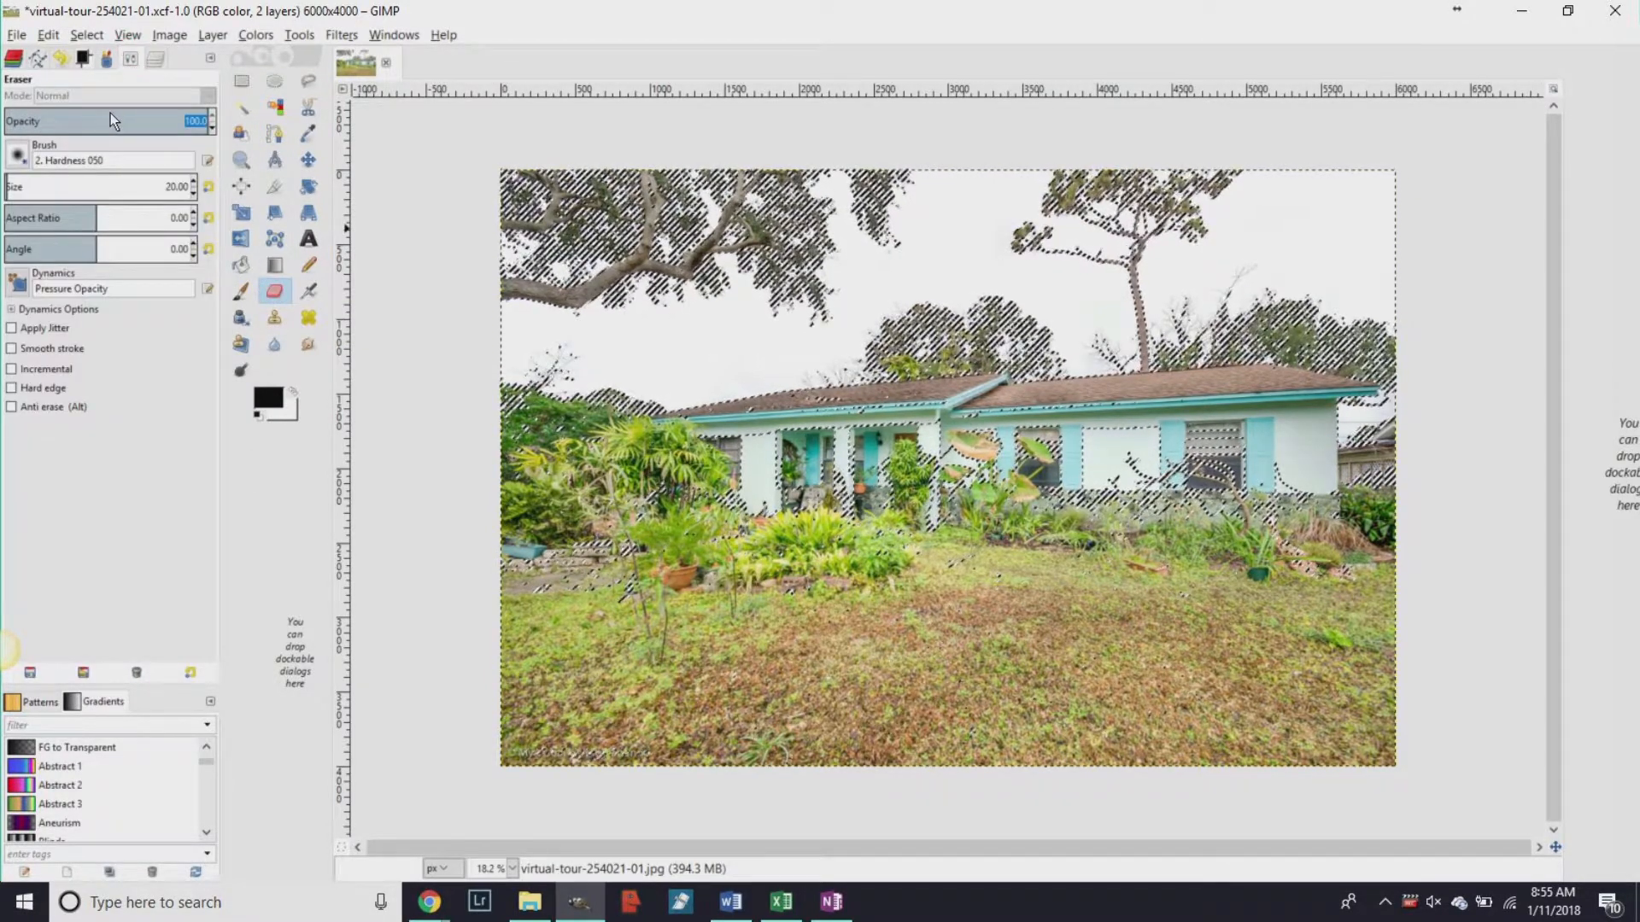
Erase the dull top sky with a size-850, 55-opacity eraser to reveal the blue clouds.
{"action": "left_click", "coordinate": [117, 123]}
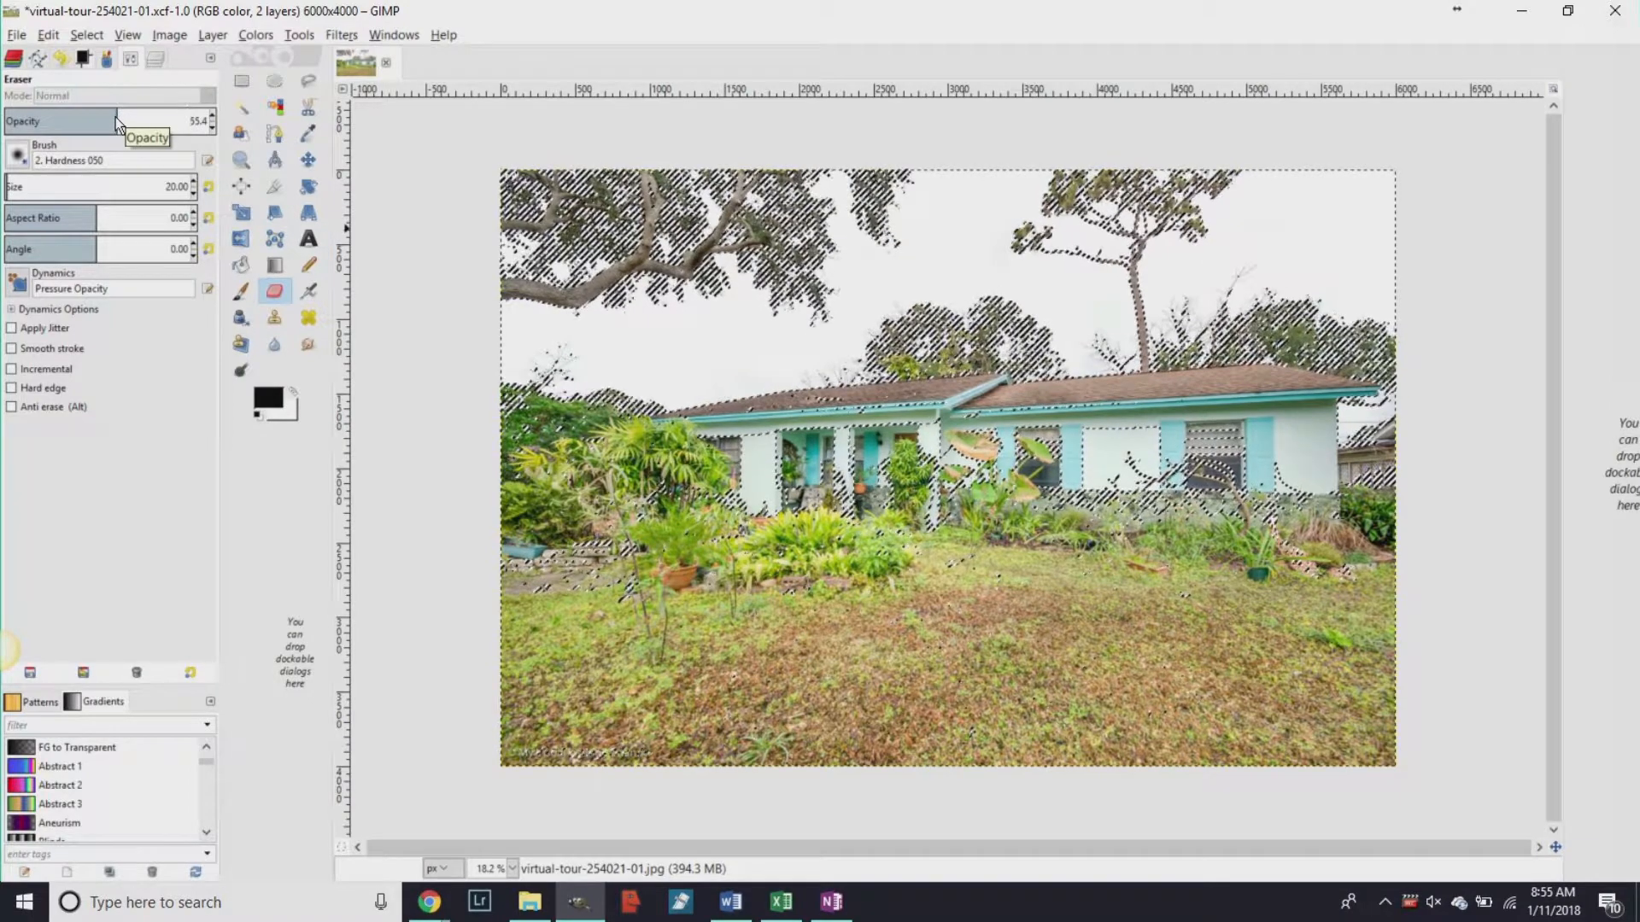
{"action": "left_click", "coordinate": [111, 186]}
{"action": "left_click_drag", "start_coordinate": [186, 192], "coordinate": [171, 193]}
{"action": "mouse_move", "coordinate": [509, 247]}
{"action": "left_mouse_down"}
{"action": "mouse_move", "coordinate": [545, 205]}
{"action": "mouse_move", "coordinate": [521, 190]}
{"action": "mouse_move", "coordinate": [517, 383]}
{"action": "mouse_move", "coordinate": [660, 384]}
{"action": "mouse_move", "coordinate": [733, 361]}
{"action": "mouse_move", "coordinate": [1008, 374]}
{"action": "mouse_move", "coordinate": [1092, 354]}
{"action": "mouse_move", "coordinate": [1191, 376]}
{"action": "mouse_move", "coordinate": [1327, 323]}
{"action": "mouse_move", "coordinate": [1368, 466]}
{"action": "mouse_move", "coordinate": [1395, 417]}
{"action": "mouse_move", "coordinate": [1389, 296]}
{"action": "mouse_move", "coordinate": [1239, 288]}
{"action": "mouse_move", "coordinate": [1139, 320]}
{"action": "mouse_move", "coordinate": [896, 307]}
{"action": "mouse_move", "coordinate": [629, 335]}
{"action": "mouse_move", "coordinate": [605, 302]}
{"action": "mouse_move", "coordinate": [733, 230]}
{"action": "mouse_move", "coordinate": [549, 277]}
{"action": "mouse_move", "coordinate": [603, 216]}
{"action": "mouse_move", "coordinate": [602, 170]}
{"action": "left_mouse_up"}
{"action": "mouse_move", "coordinate": [406, 185]}
{"action": "left_mouse_down"}
{"action": "mouse_move", "coordinate": [689, 198]}
{"action": "mouse_move", "coordinate": [989, 256]}
{"action": "mouse_move", "coordinate": [766, 276]}
{"action": "mouse_move", "coordinate": [912, 242]}
{"action": "mouse_move", "coordinate": [1025, 173]}
{"action": "mouse_move", "coordinate": [841, 174]}
{"action": "mouse_move", "coordinate": [1378, 154]}
{"action": "mouse_move", "coordinate": [1405, 230]}
{"action": "mouse_move", "coordinate": [1261, 214]}
{"action": "mouse_move", "coordinate": [1044, 251]}
{"action": "mouse_move", "coordinate": [1144, 278]}
{"action": "mouse_move", "coordinate": [1388, 299]}
{"action": "left_mouse_up"}
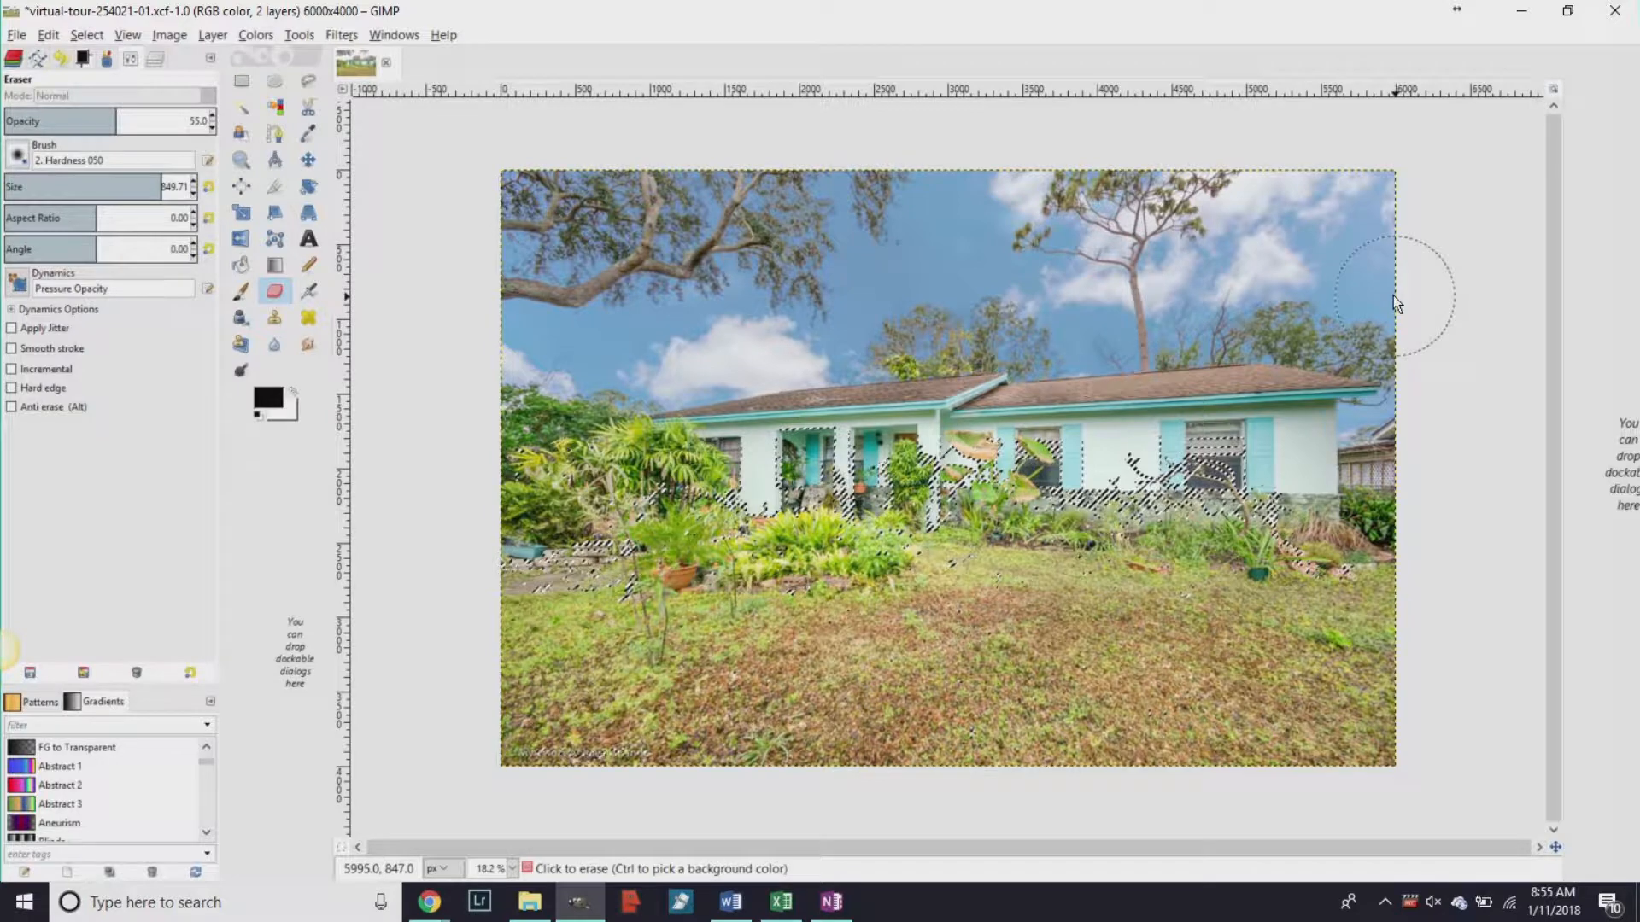
Remove the selection and merge the house layer down onto the sky layer.
{"action": "left_click", "coordinate": [87, 34]}
{"action": "left_click", "coordinate": [82, 76]}
{"action": "left_click", "coordinate": [147, 58]}
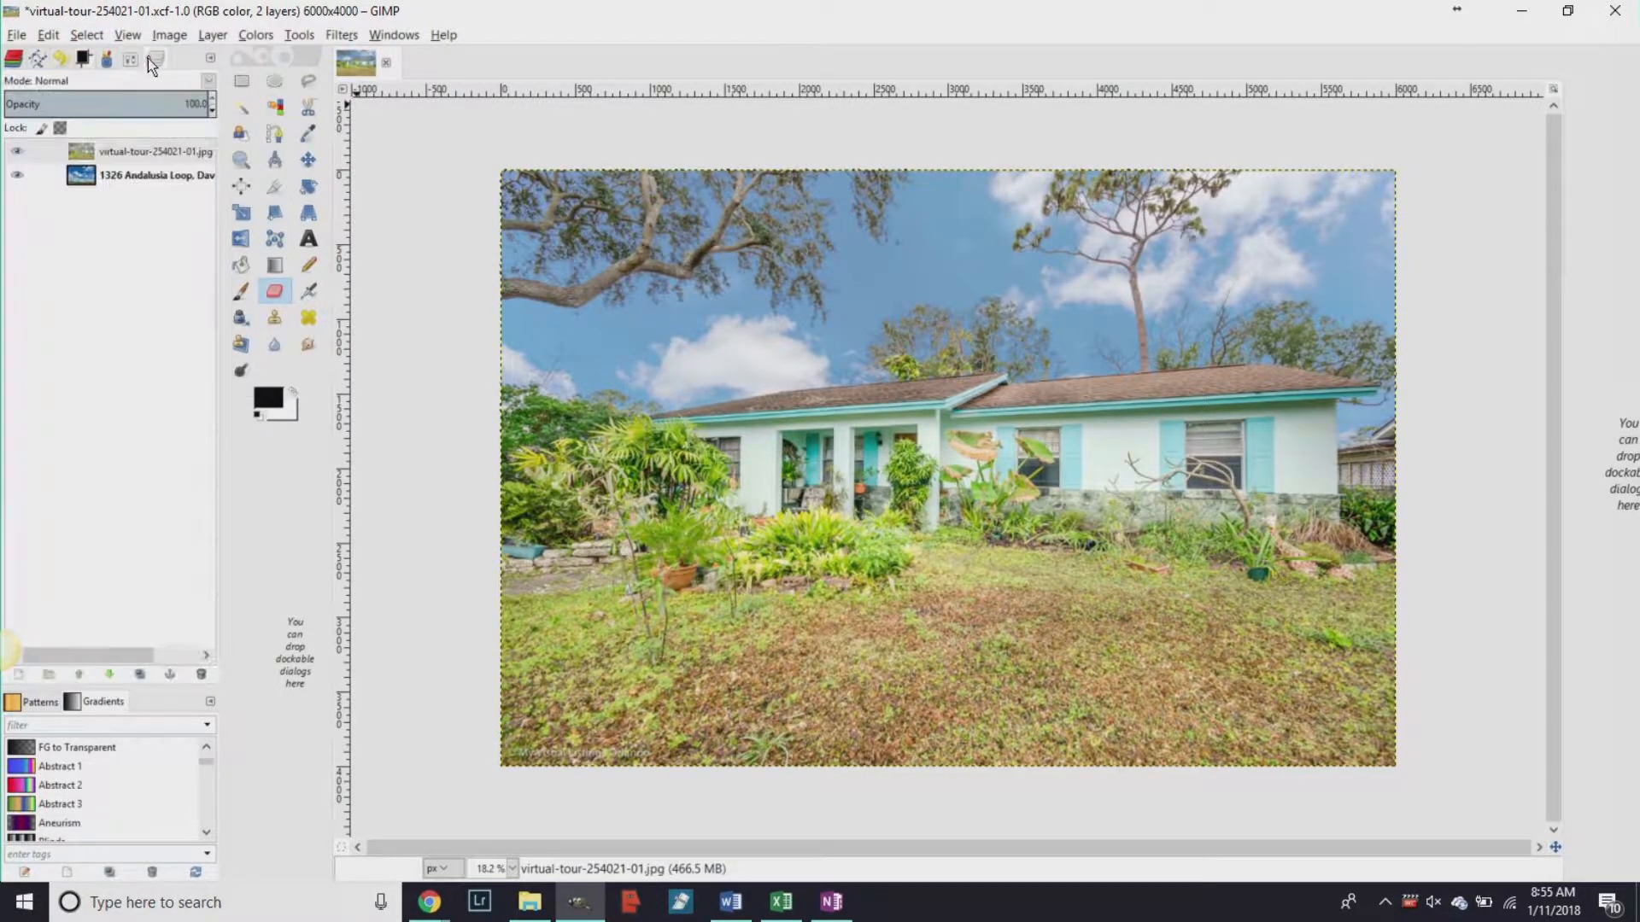
{"action": "right_click", "coordinate": [137, 152]}
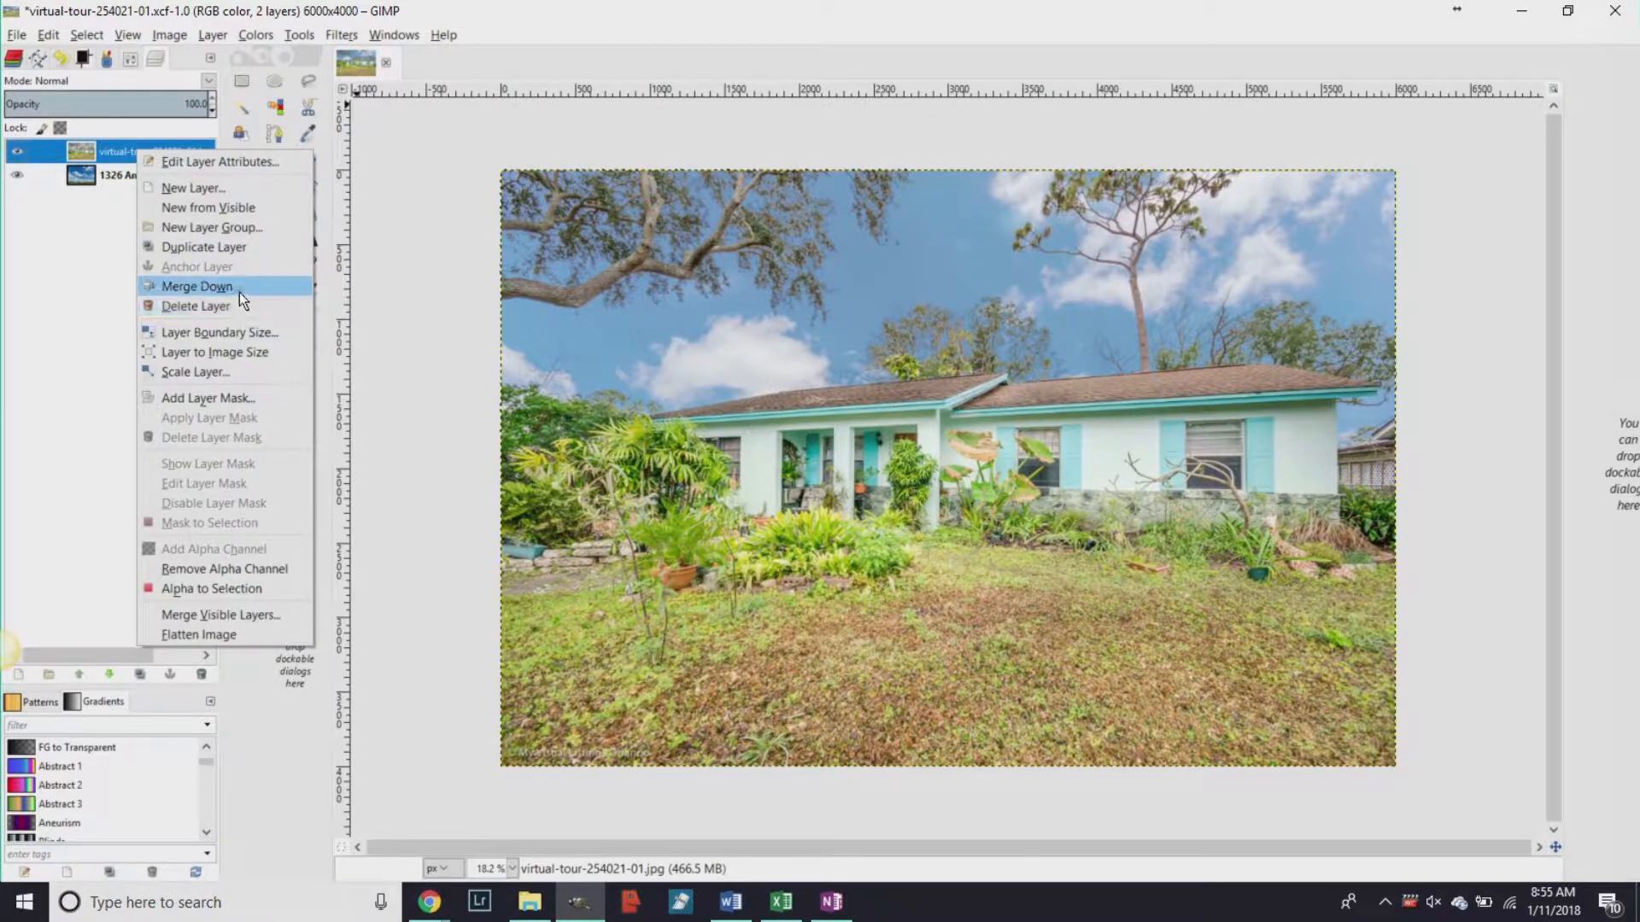
{"action": "left_click", "coordinate": [239, 287]}
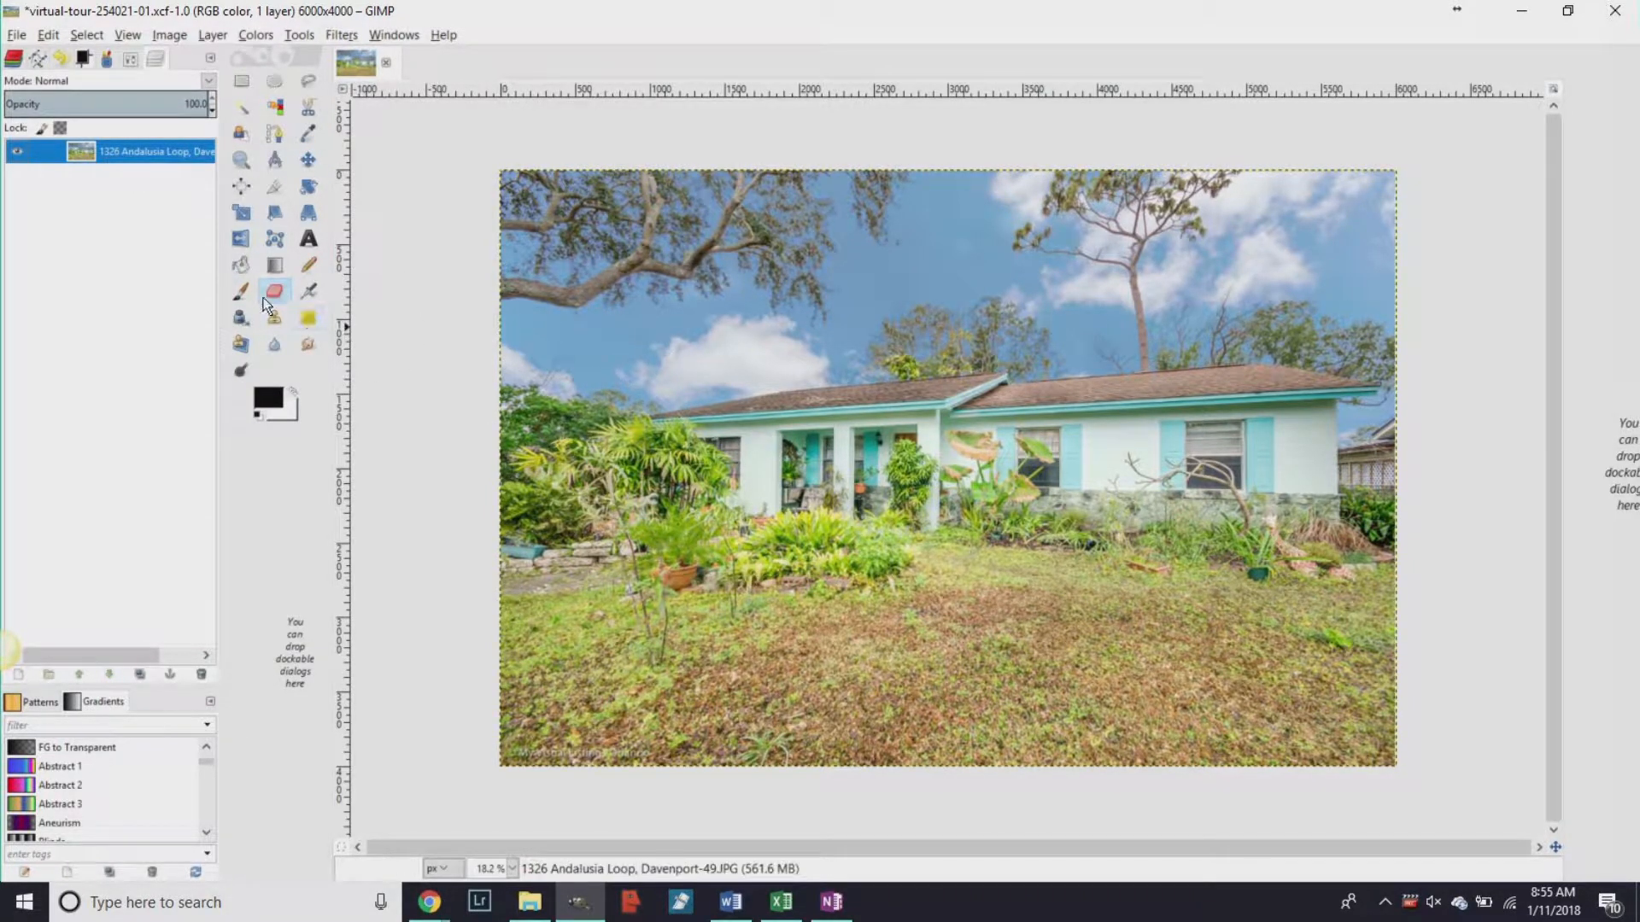
{"action": "left_click", "coordinate": [236, 290]}
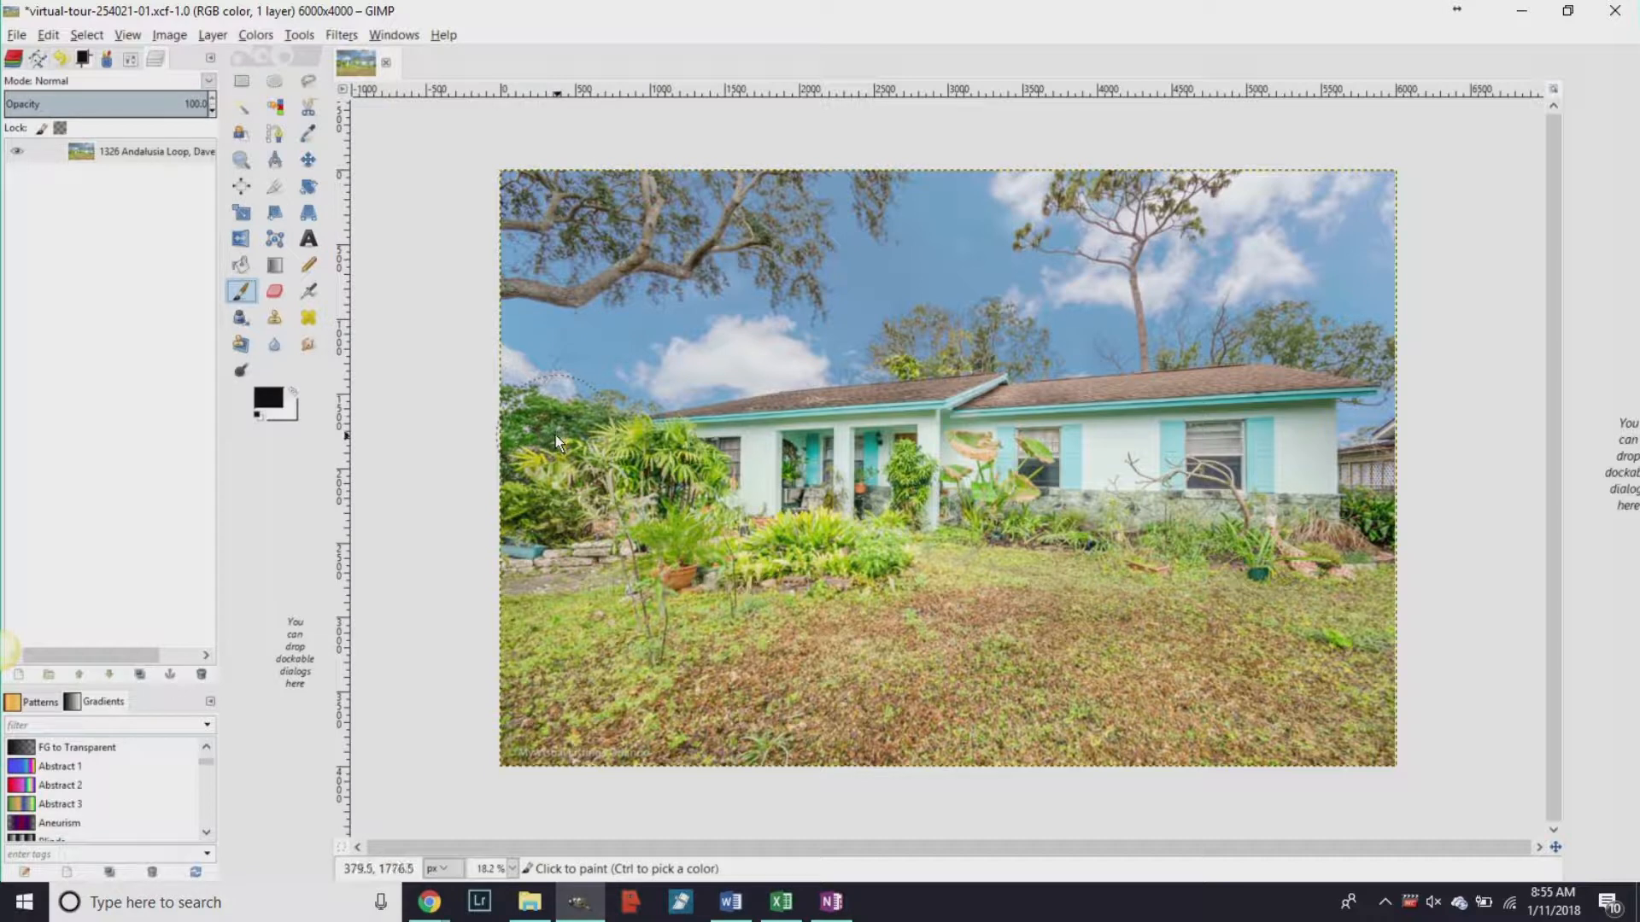
Sample a light green for painting from the grass and plants.
{"action": "left_click", "coordinate": [572, 619], "text": "ctrl"}
{"action": "left_click", "coordinate": [720, 623], "text": "ctrl"}
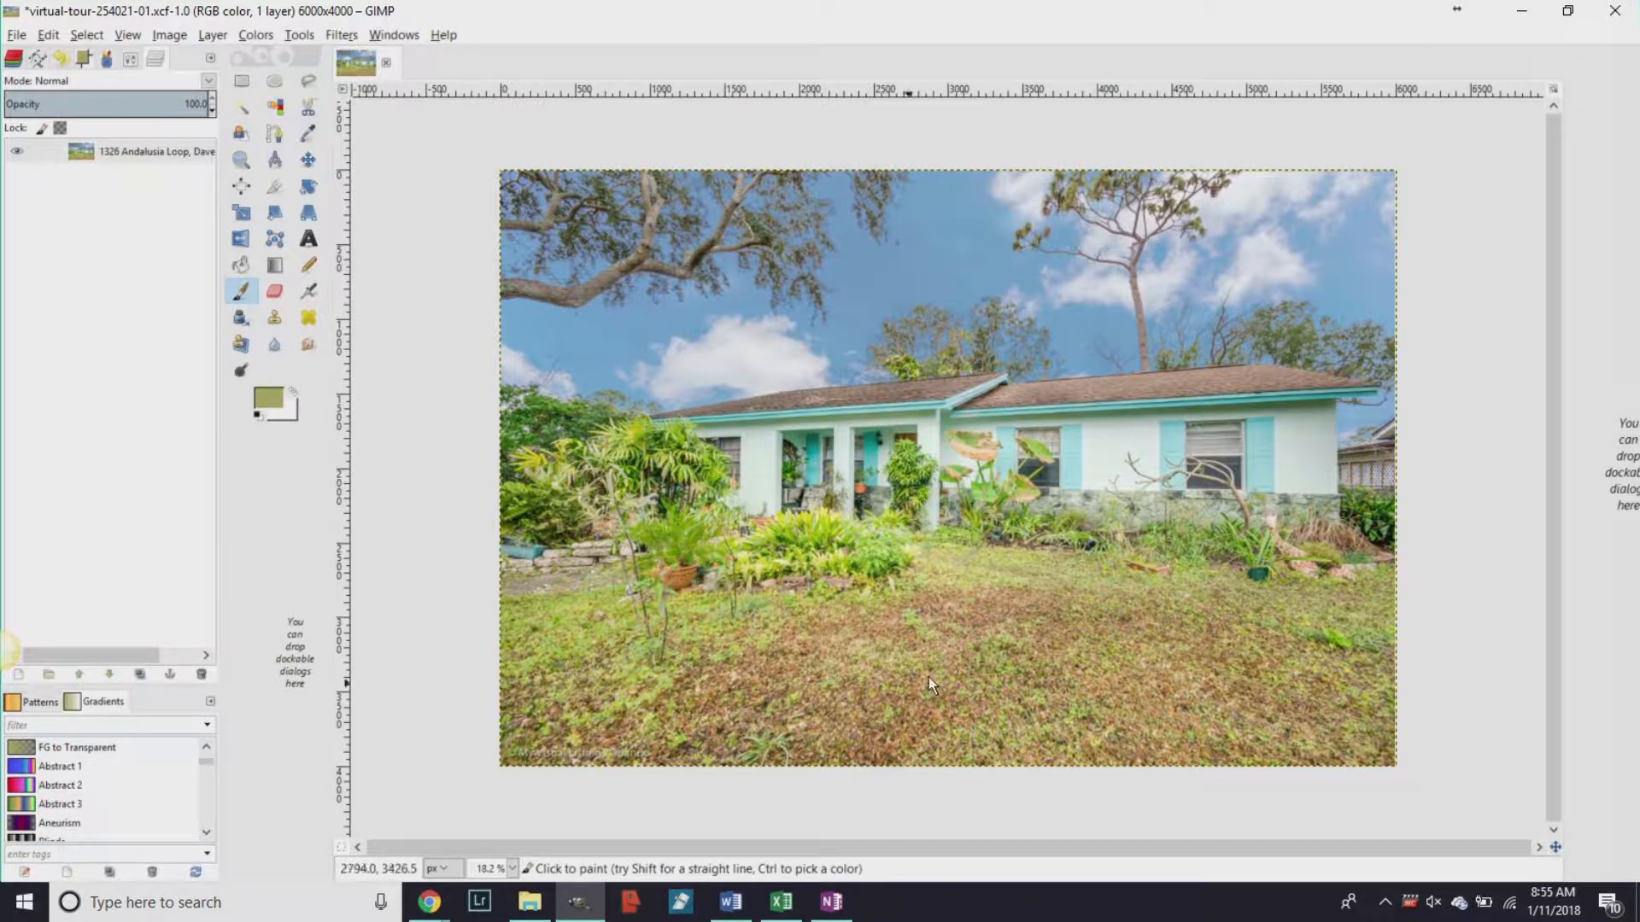
{"action": "left_click", "coordinate": [986, 557], "text": "ctrl"}
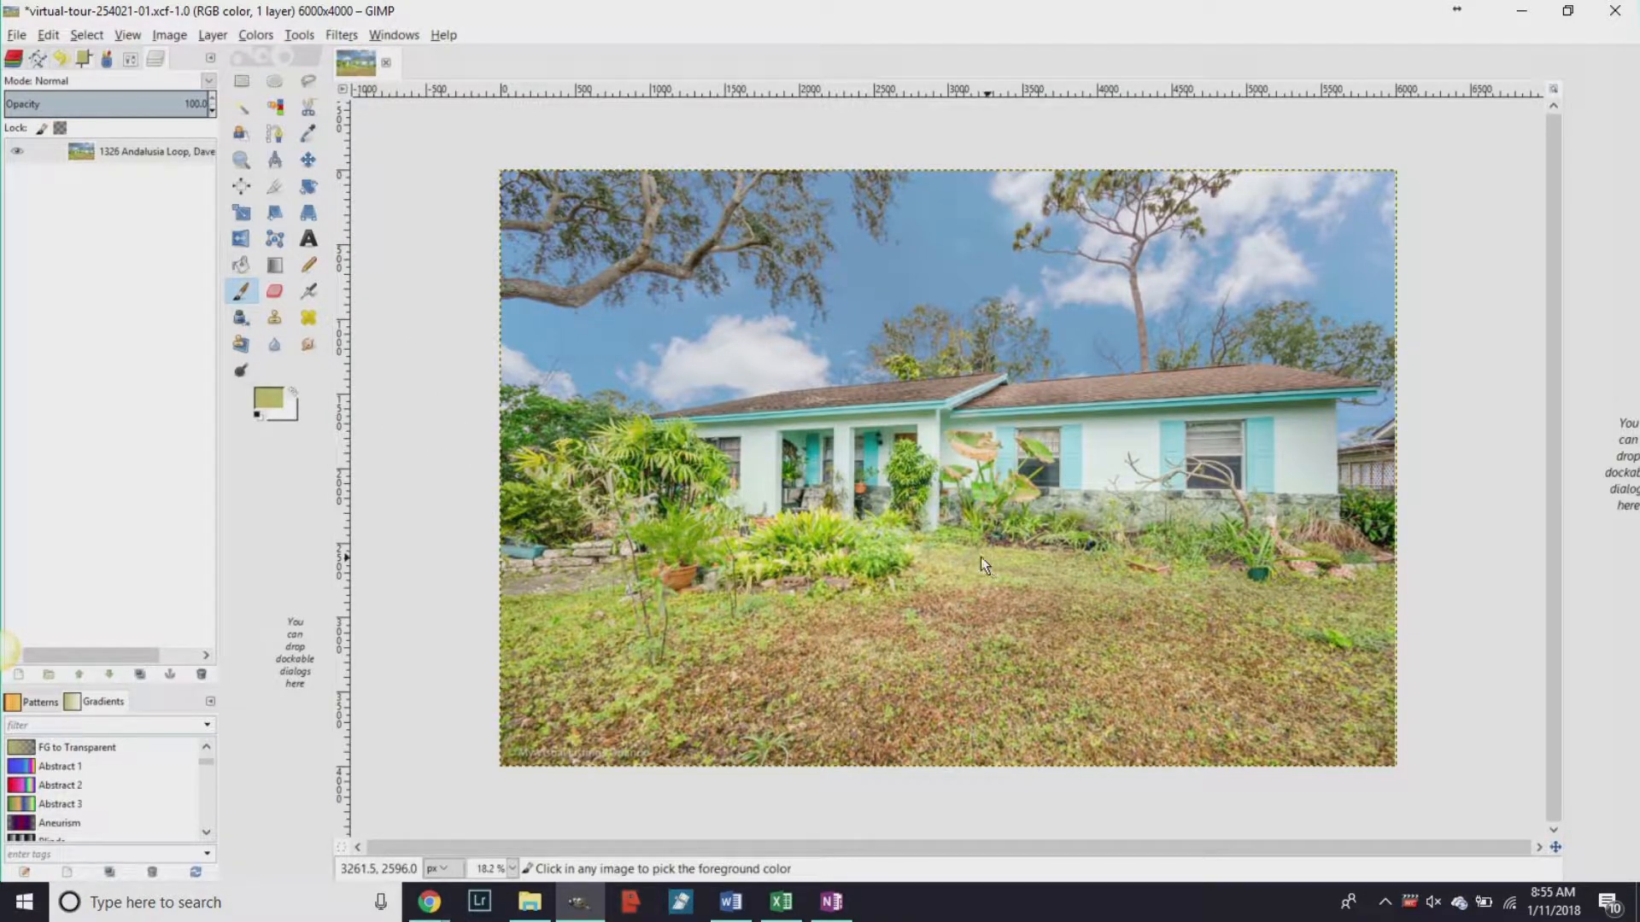
{"action": "left_click", "coordinate": [881, 544], "text": "ctrl"}
Set the Paintbrush to about 23 opacity and size 1177.
{"action": "left_click", "coordinate": [130, 58]}
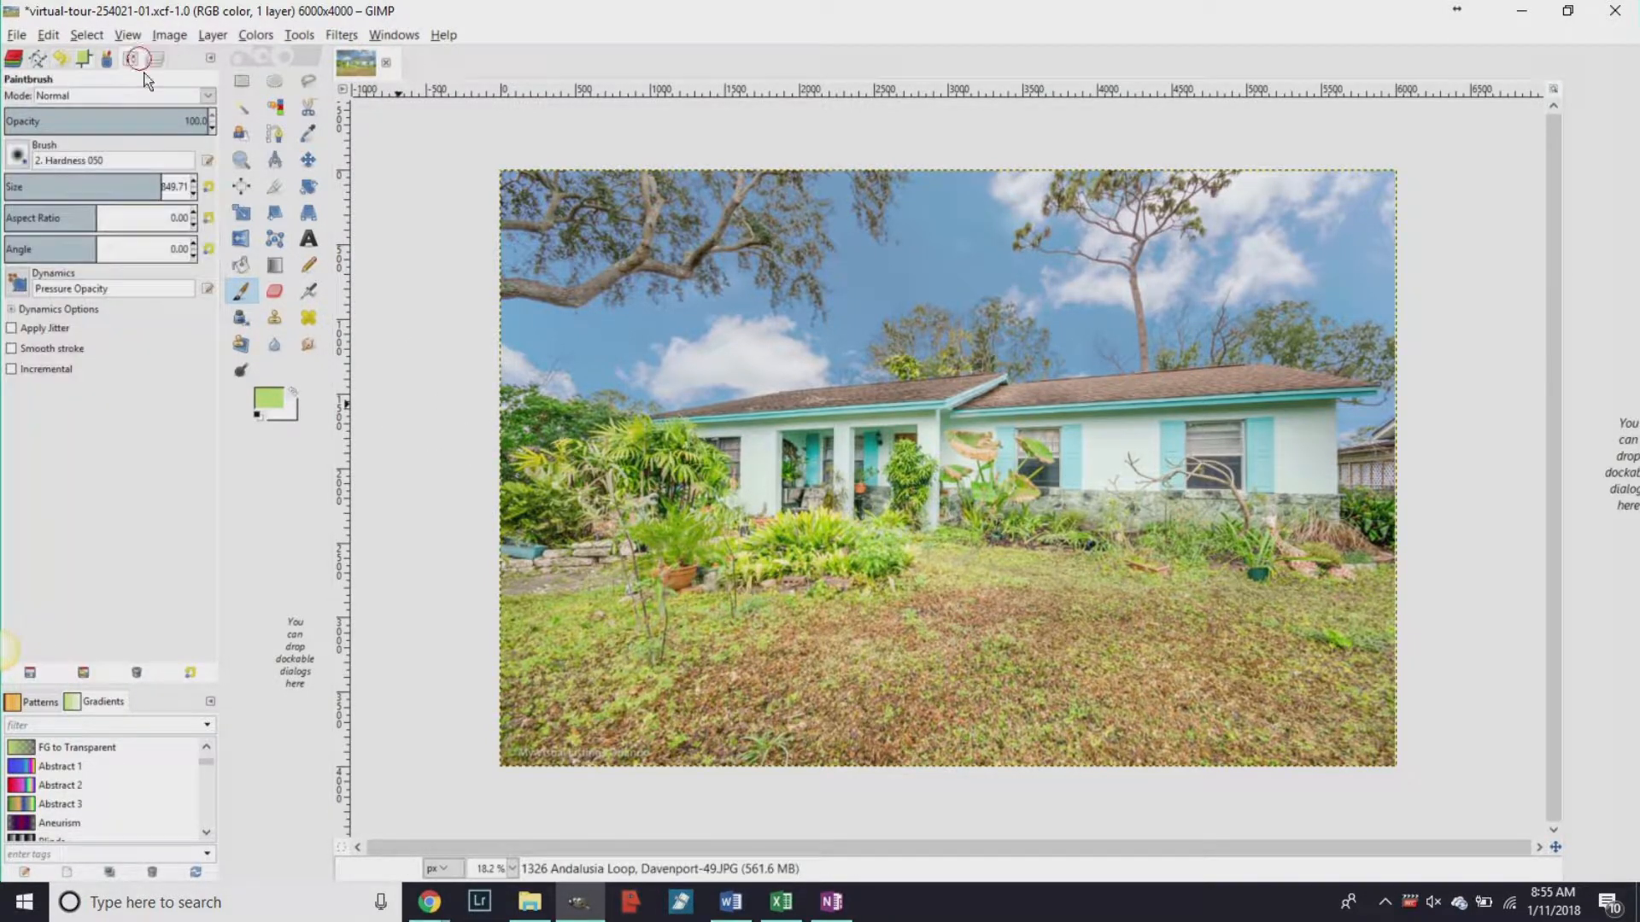
{"action": "left_click", "coordinate": [47, 116]}
{"action": "left_click", "coordinate": [163, 187]}
{"action": "left_click_drag", "start_coordinate": [158, 185], "coordinate": [208, 191]}
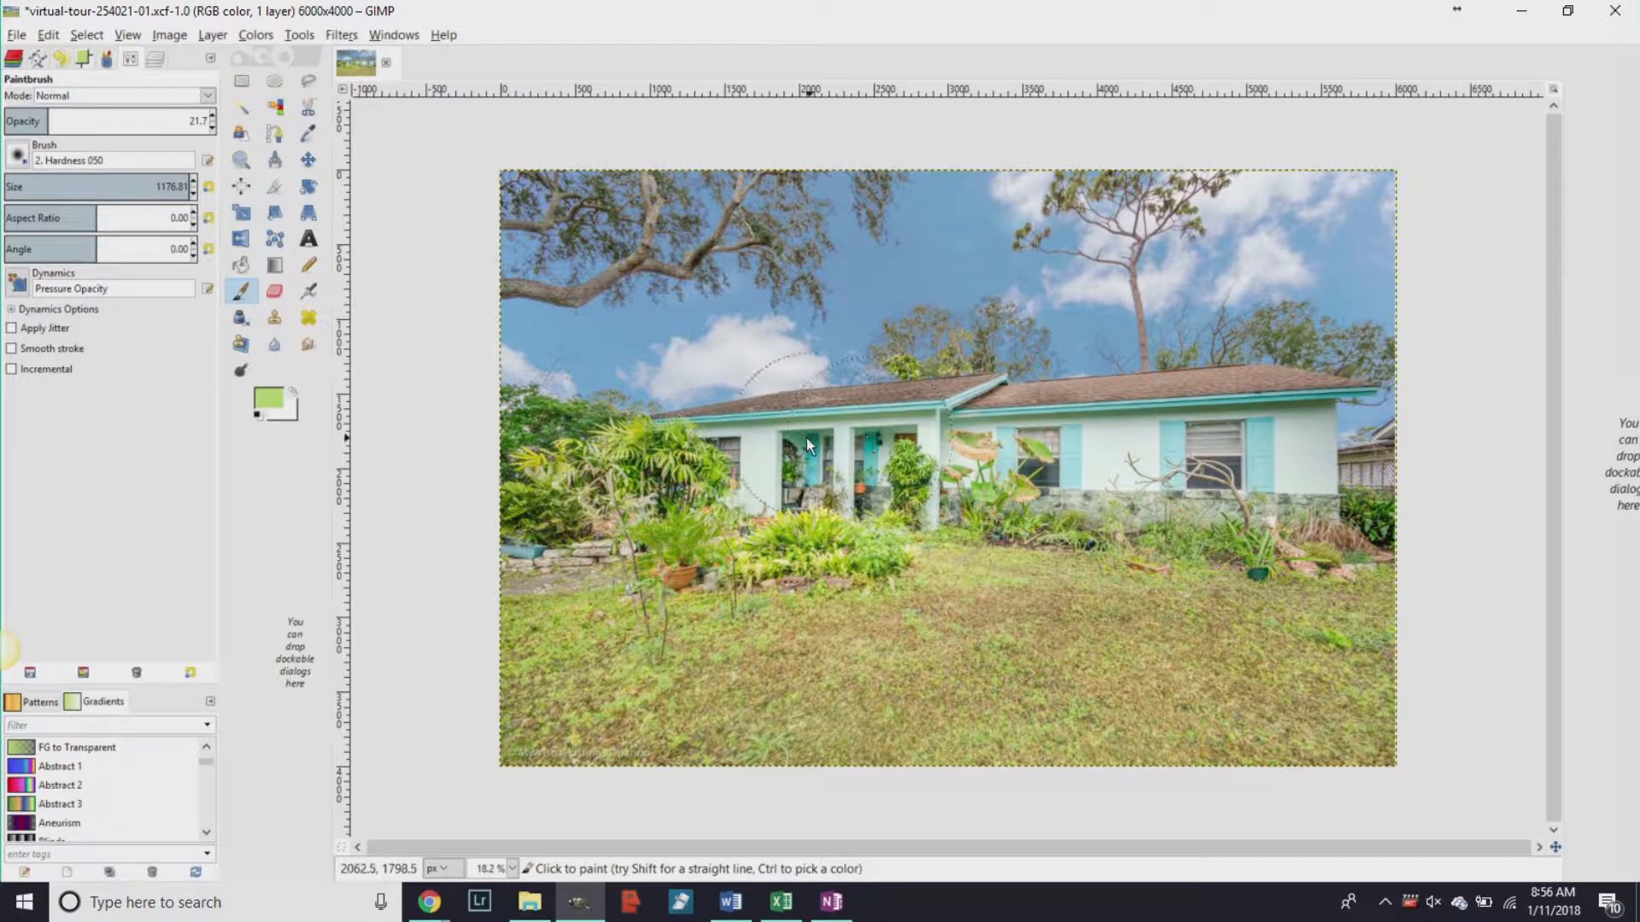
Dodge the shadowed left porch at size 350, opacity 12, then open Export Image.
{"action": "left_click", "coordinate": [235, 368]}
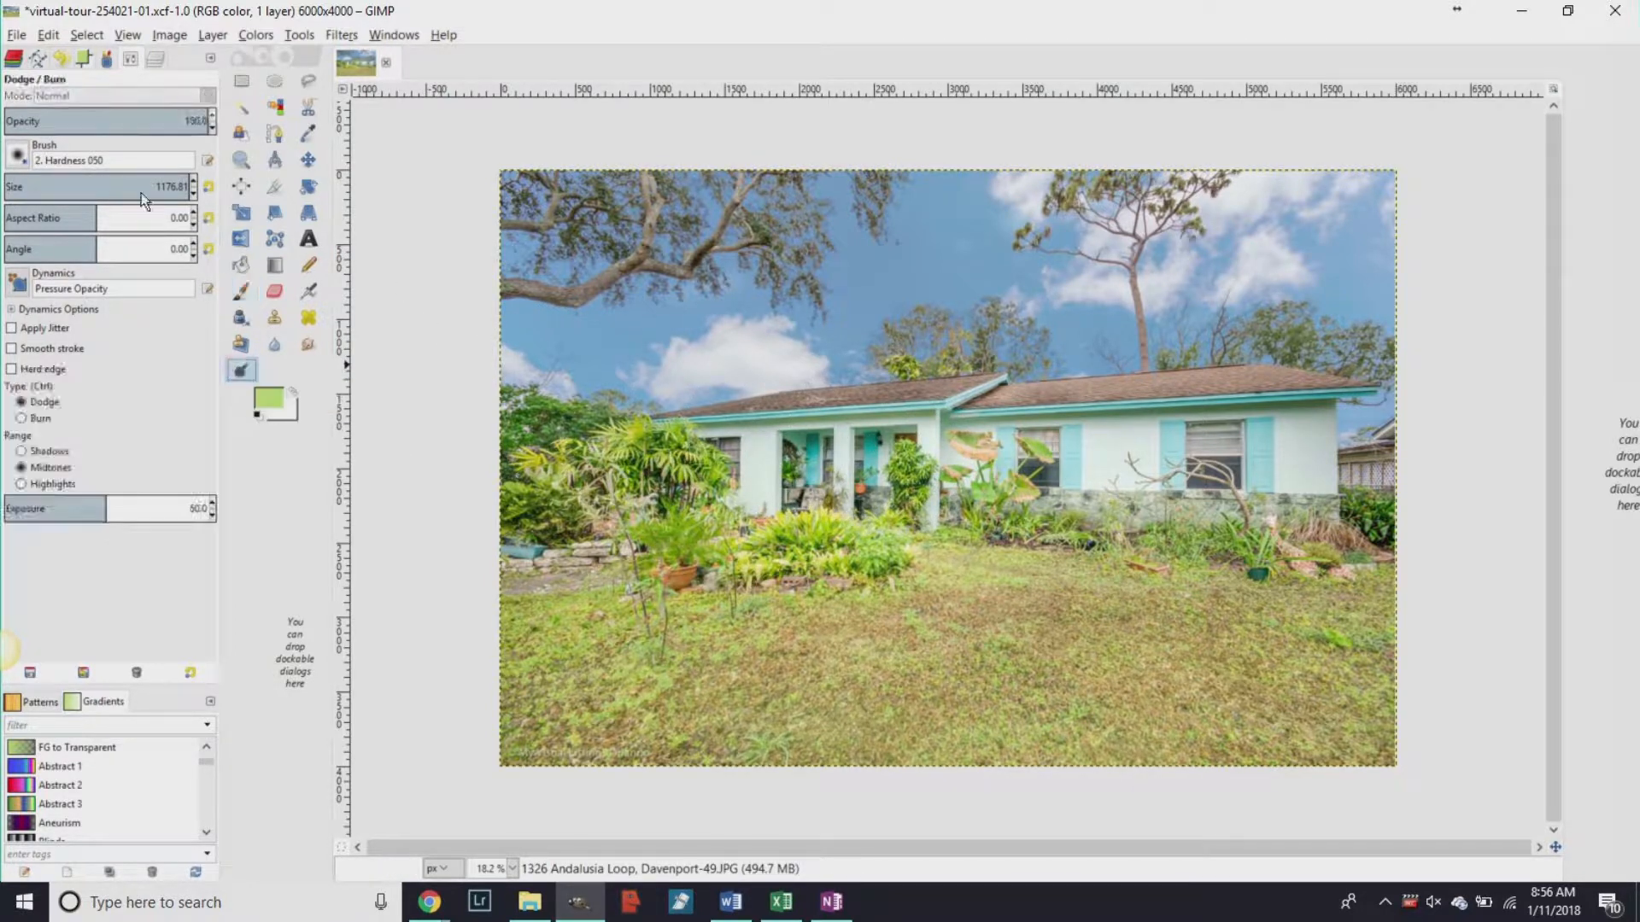
{"action": "left_click", "coordinate": [77, 183]}
{"action": "left_click_drag", "start_coordinate": [75, 181], "coordinate": [67, 182]}
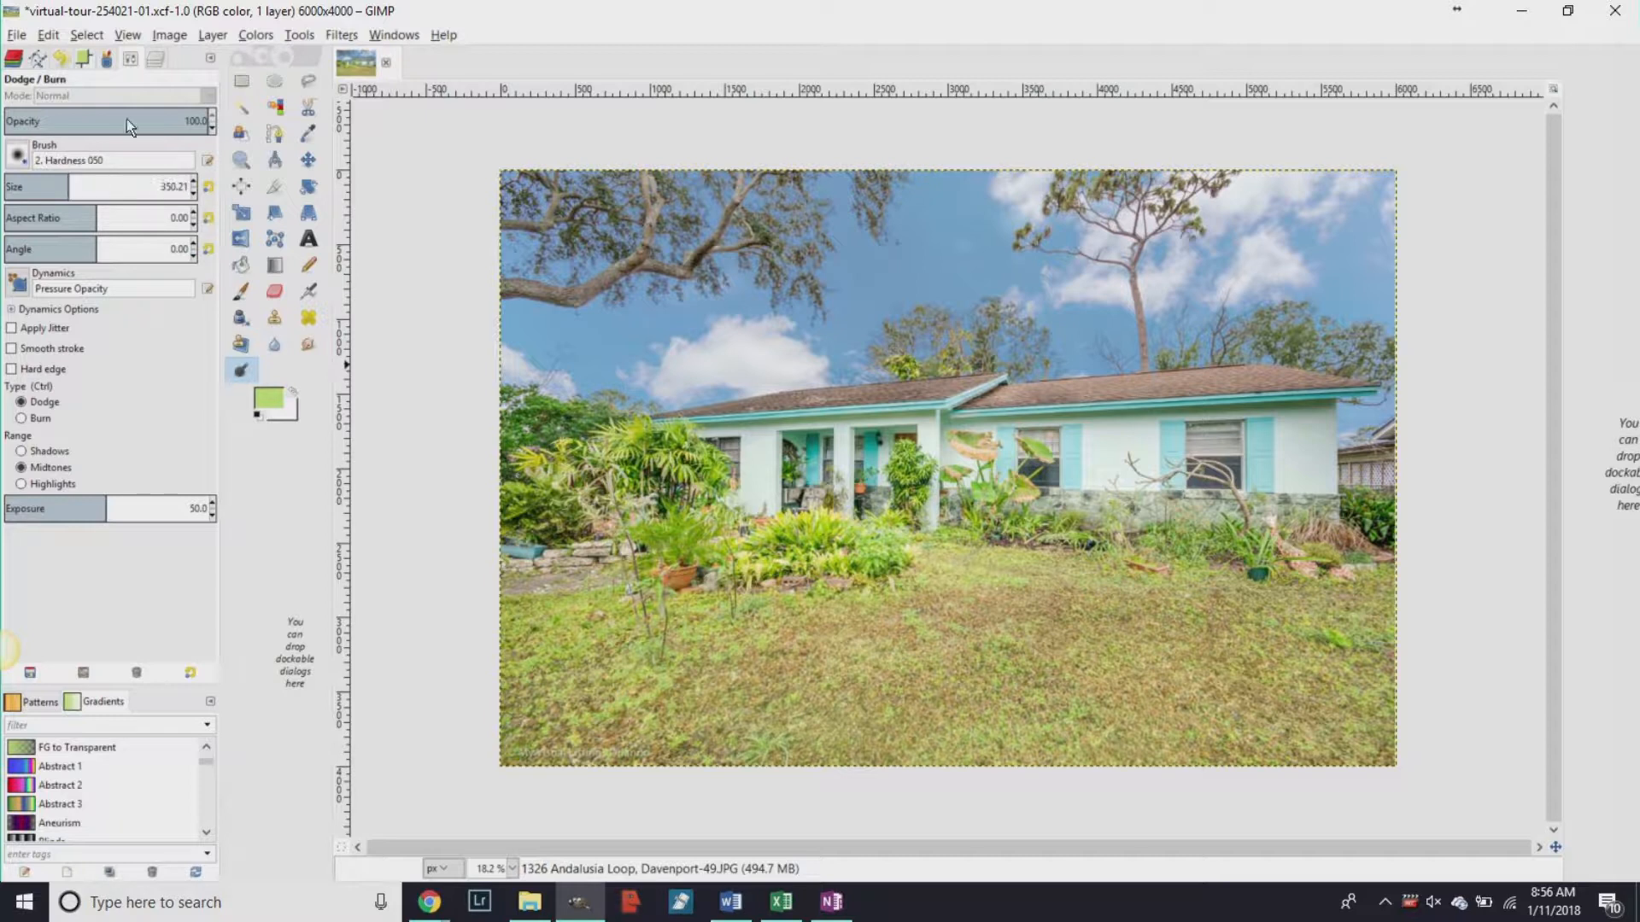
{"action": "left_click_drag", "start_coordinate": [39, 115], "coordinate": [29, 117]}
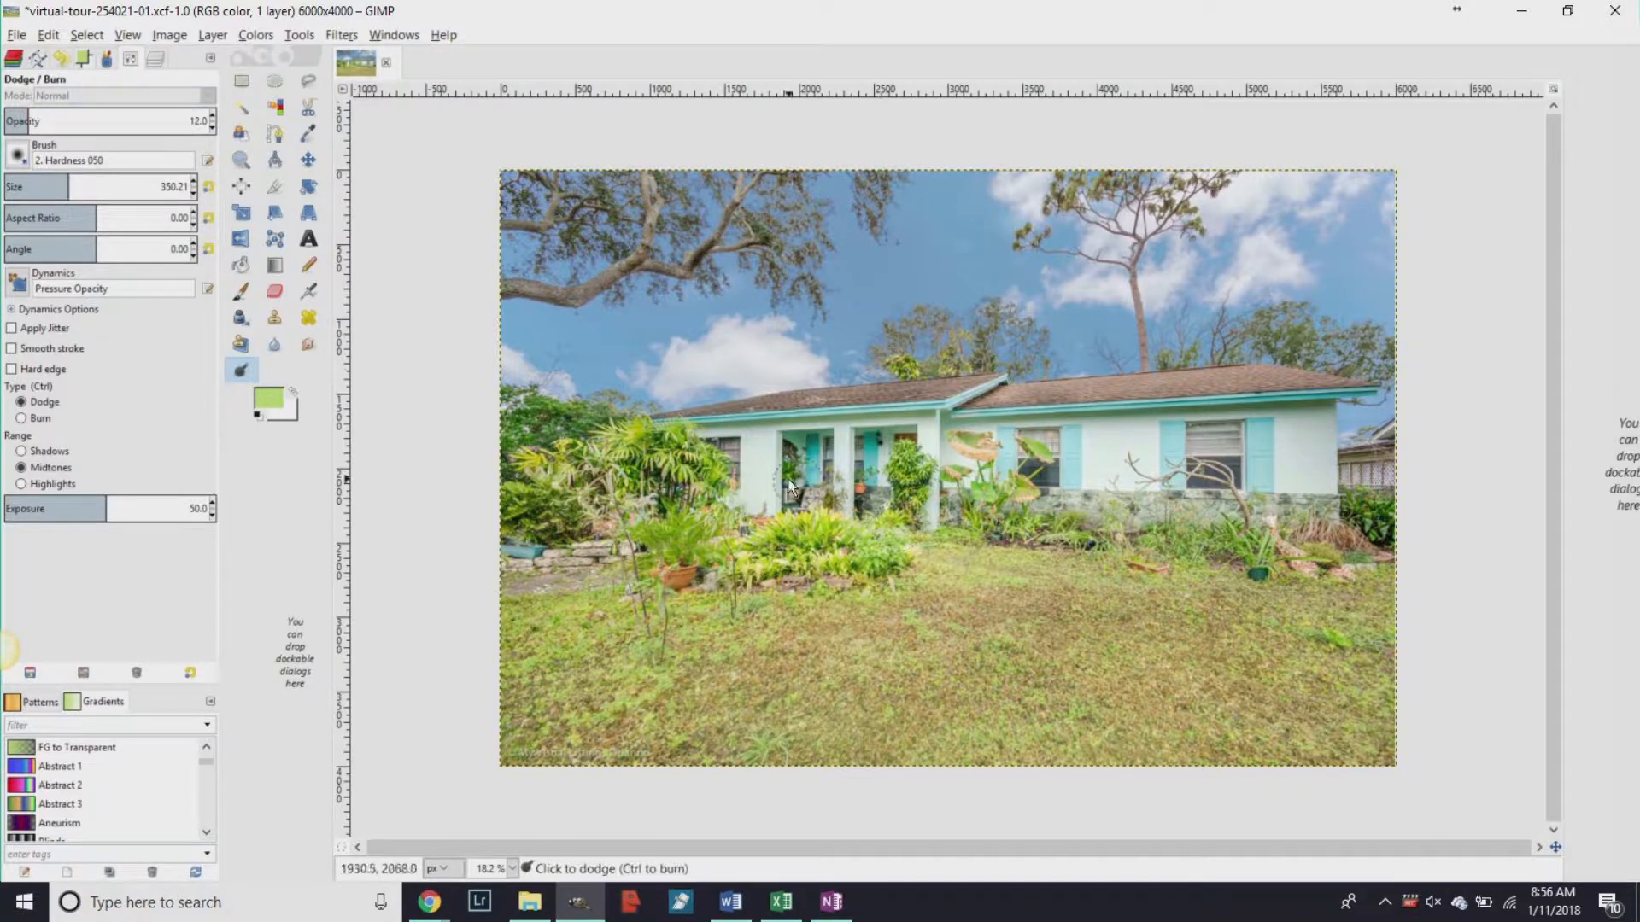
{"action": "mouse_move", "coordinate": [796, 455]}
{"action": "left_mouse_down"}
{"action": "mouse_move", "coordinate": [827, 444]}
{"action": "mouse_move", "coordinate": [816, 468]}
{"action": "left_mouse_up"}
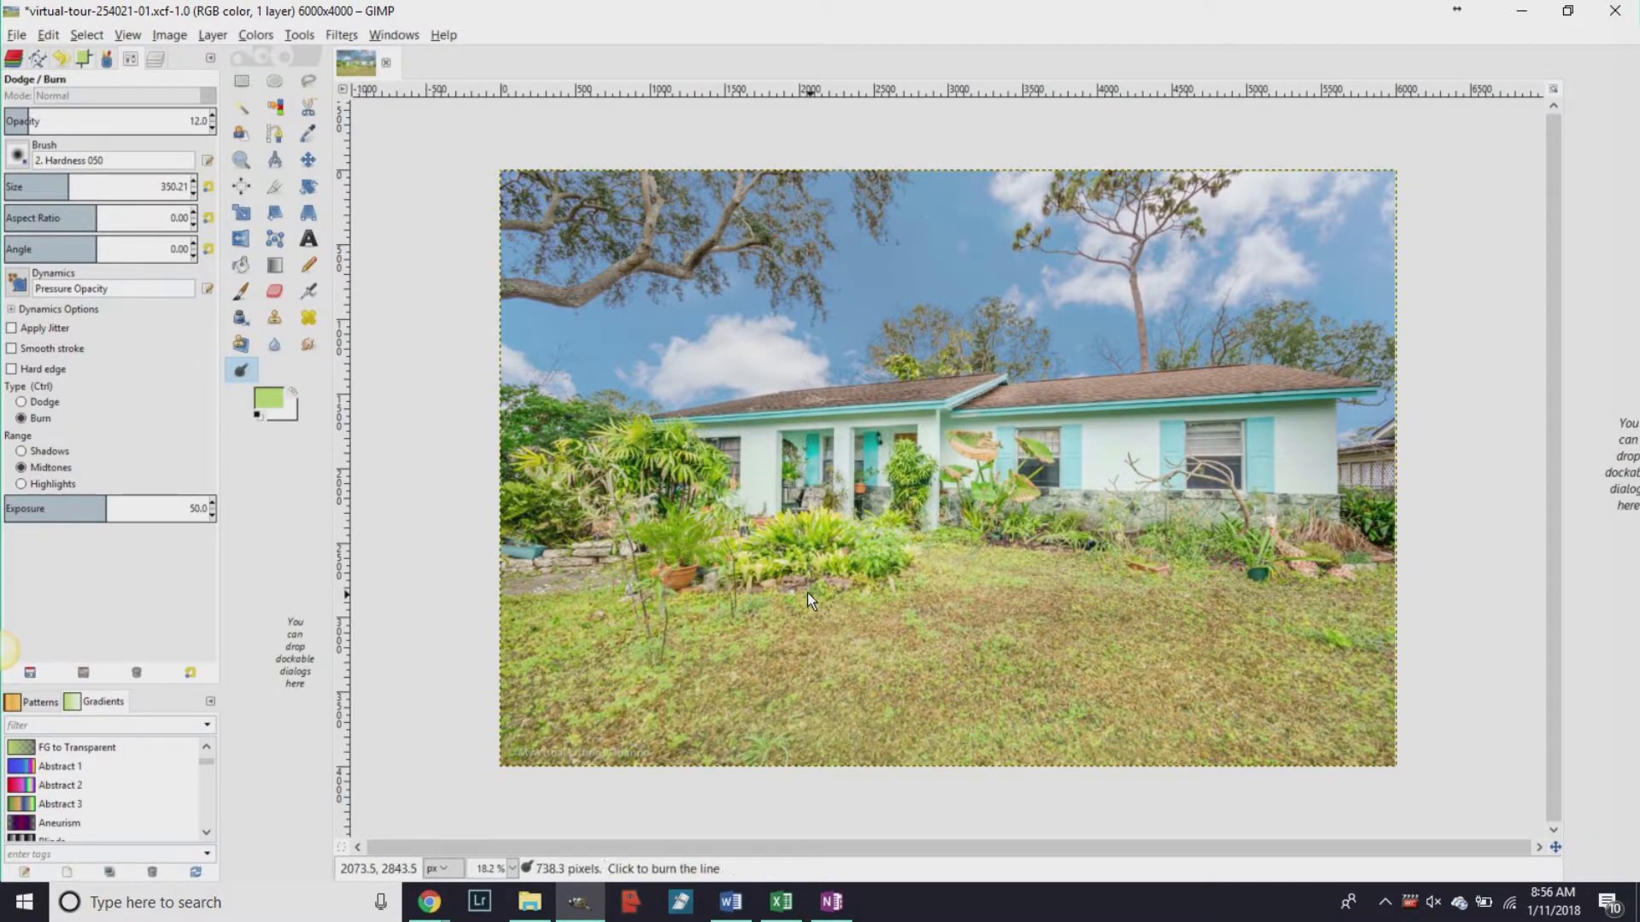
{"action": "key", "text": "ctrl+shift+e"}
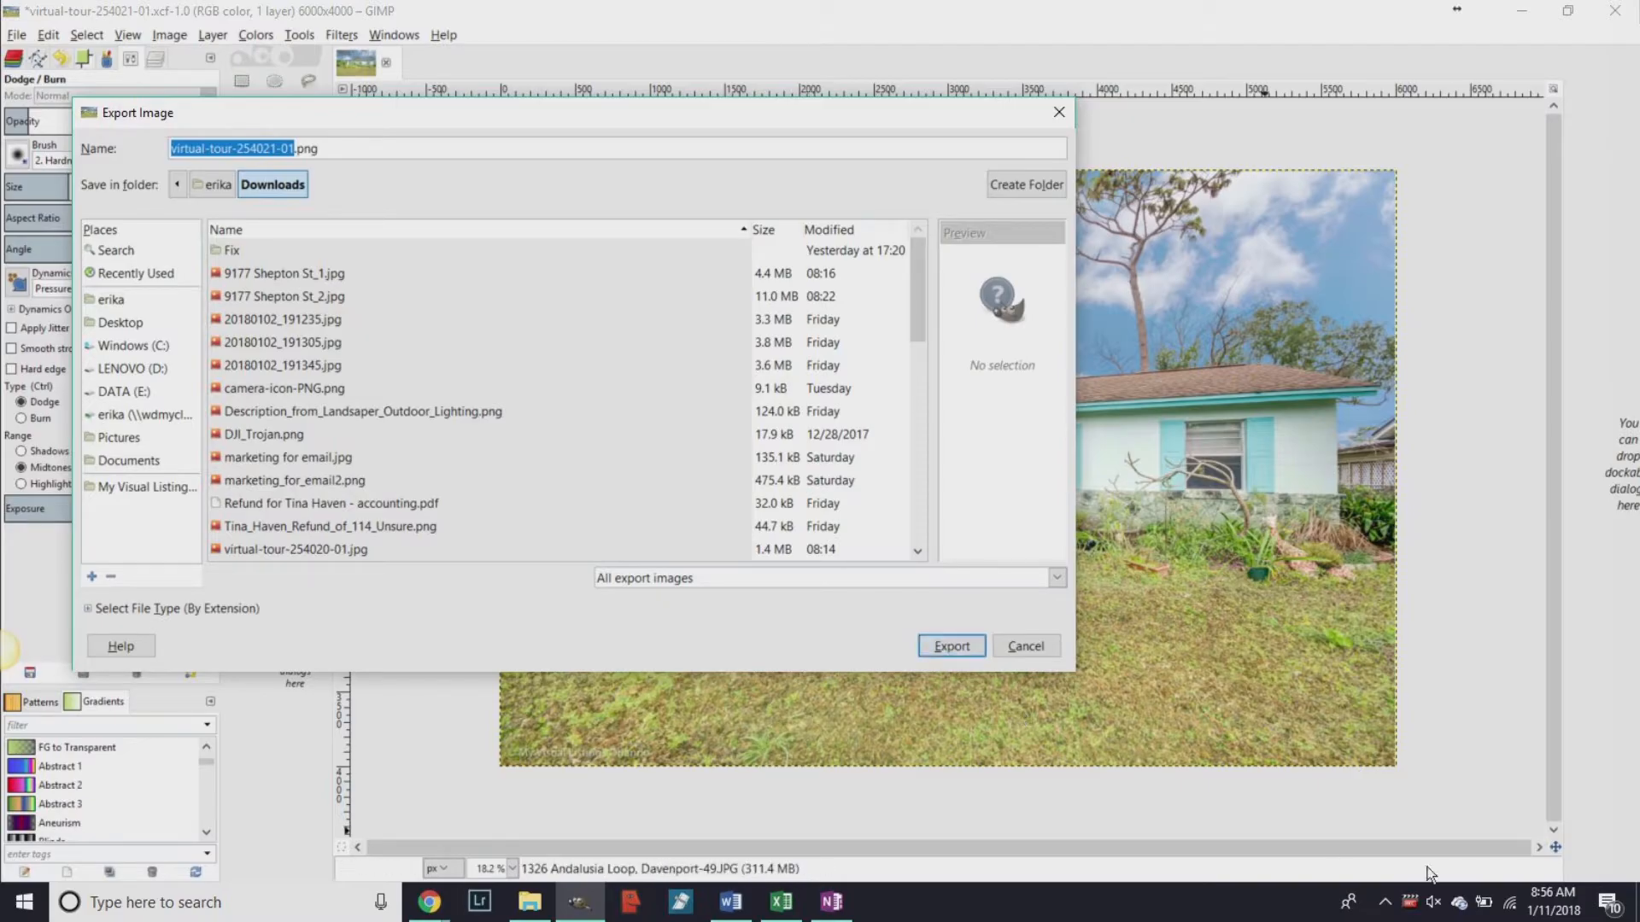